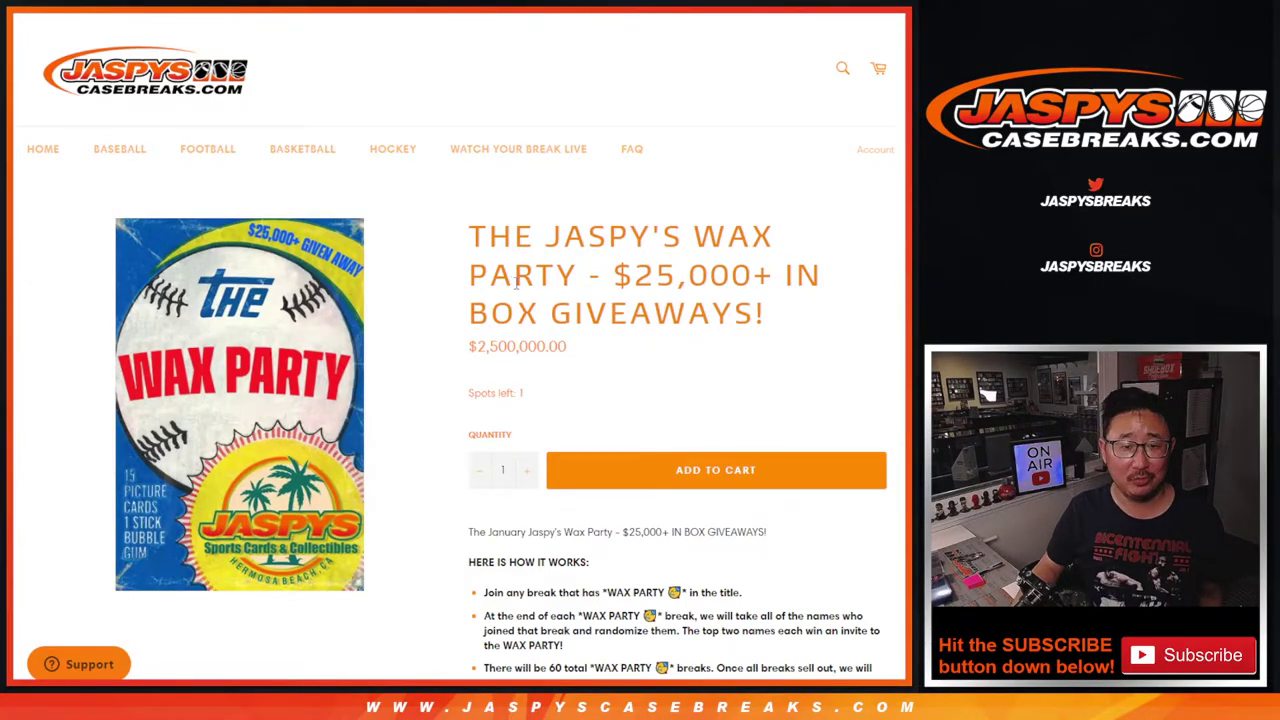
# Step: View the enlarged Wax Party promo image, close it and read how the giveaway works
pyautogui.click(342, 292)
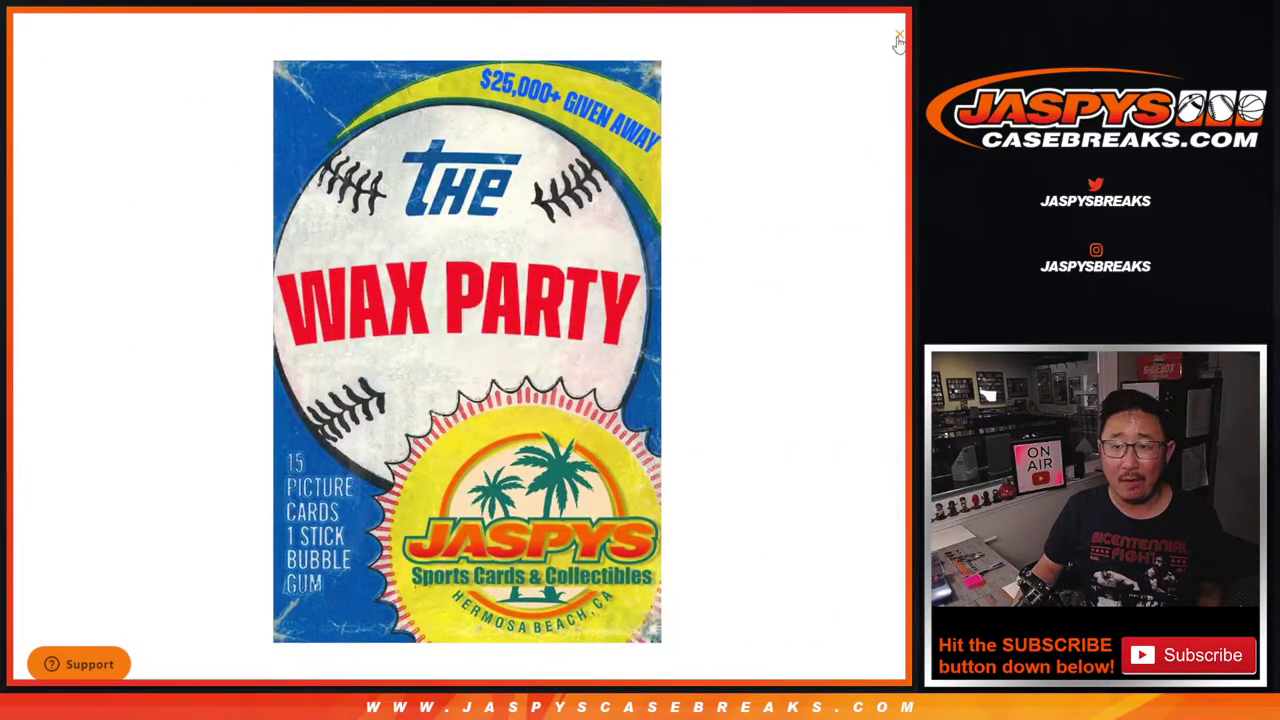
pyautogui.click(898, 40)
pyautogui.scroll(-5, 700, 330)
pyautogui.moveTo(623, 221); pyautogui.dragTo(705, 221)
pyautogui.click(740, 280)
pyautogui.scroll(-3, 748, 290)
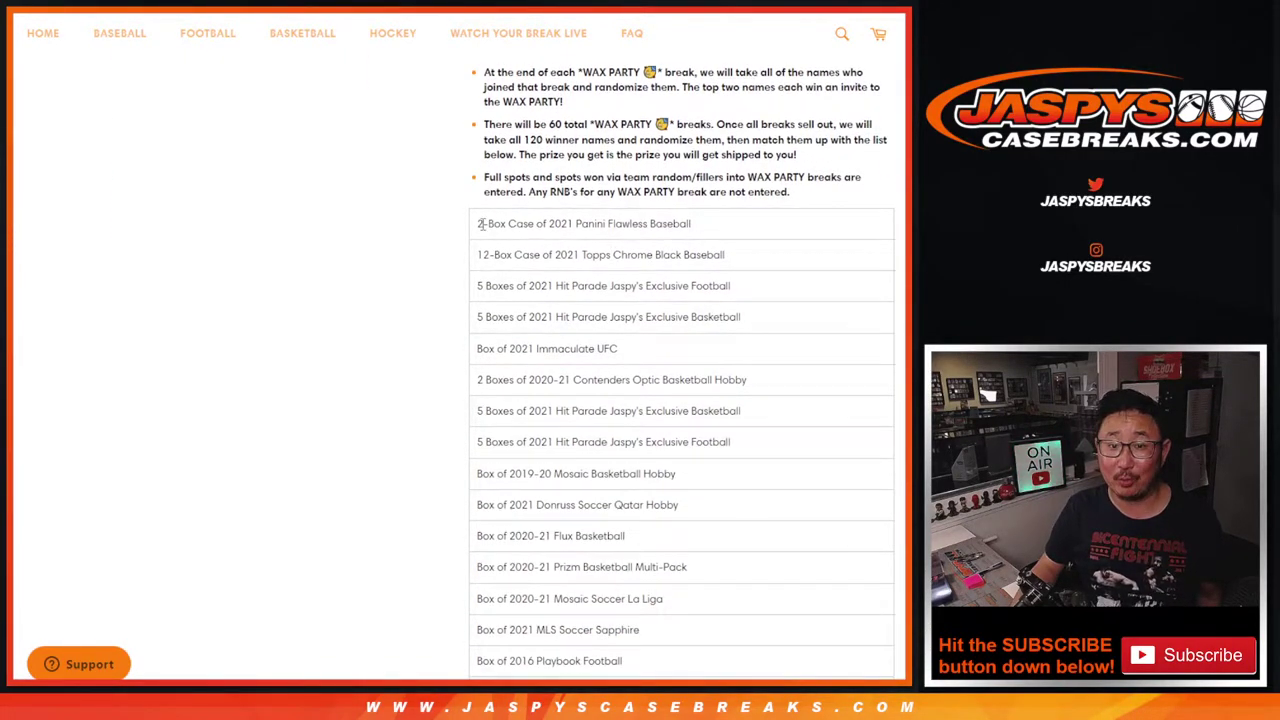
# Step: Examine the giveaway prize list from the 2-Box Case of 2021 Panini Flawless Baseball through to the last Donruss Football Hanger box
pyautogui.moveTo(481, 224); pyautogui.dragTo(694, 222)
pyautogui.click(694, 238)
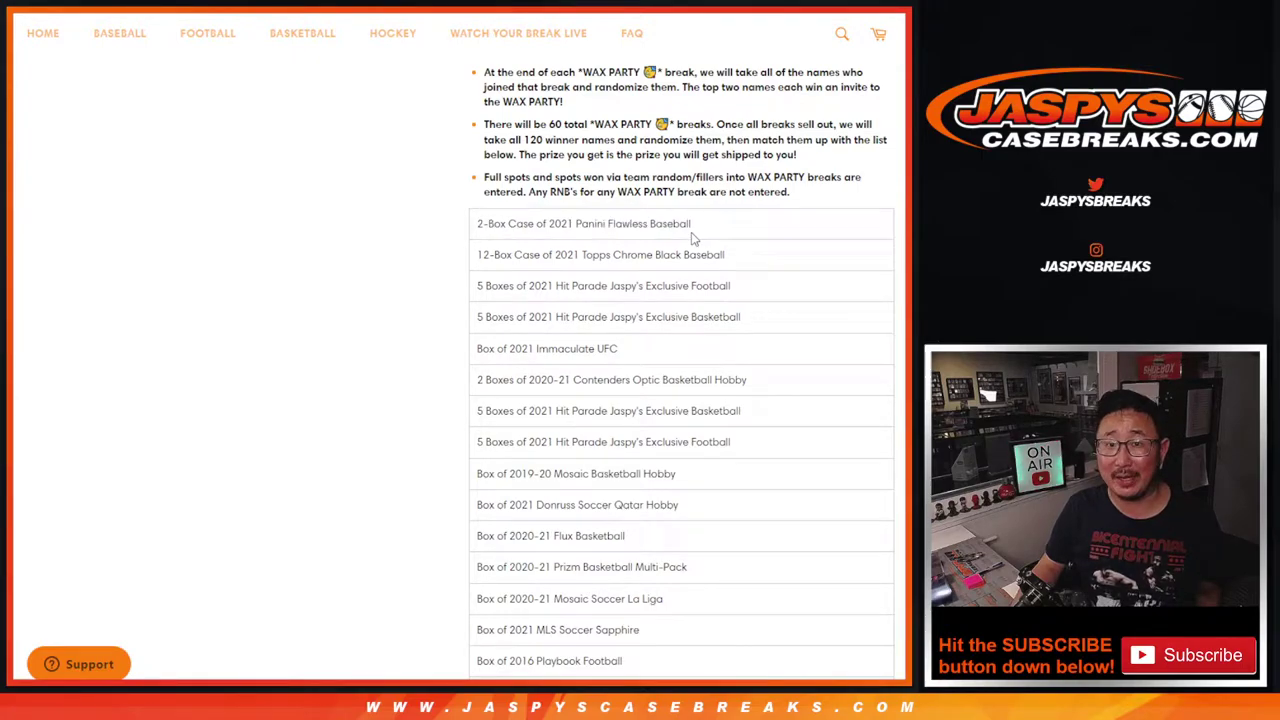
pyautogui.scroll(-10, 693, 318)
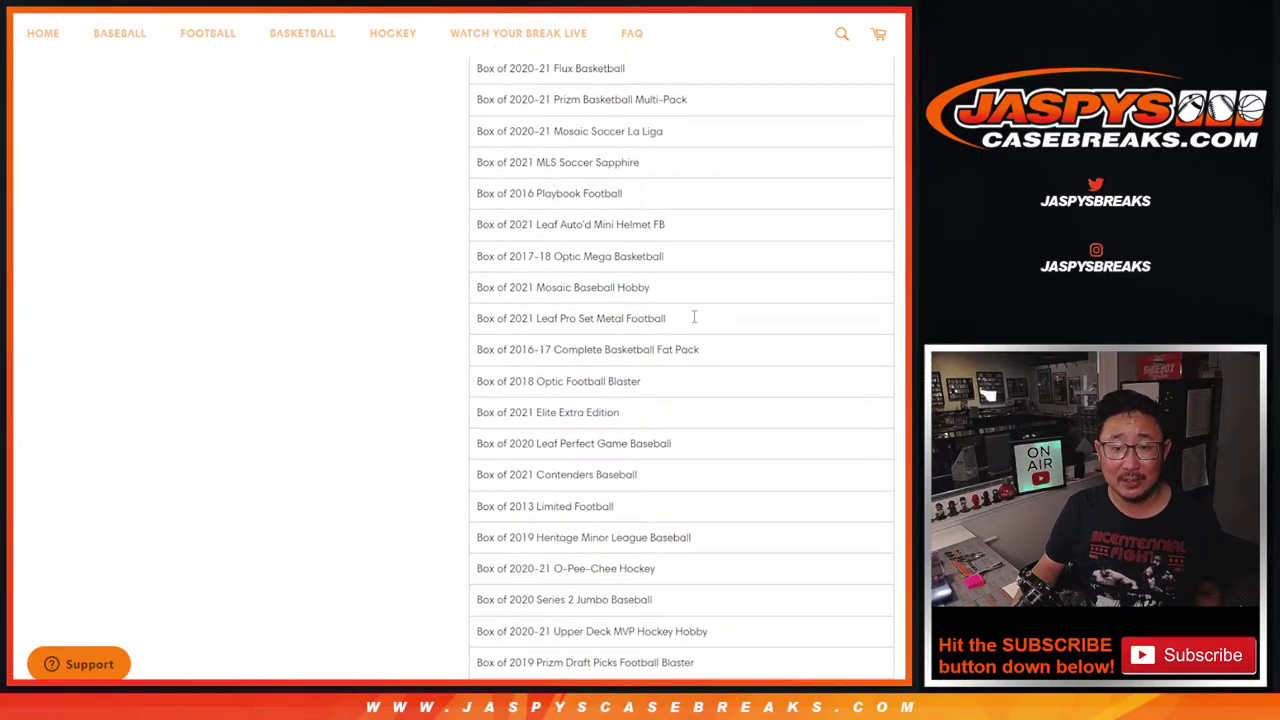
pyautogui.scroll(-10, 695, 321)
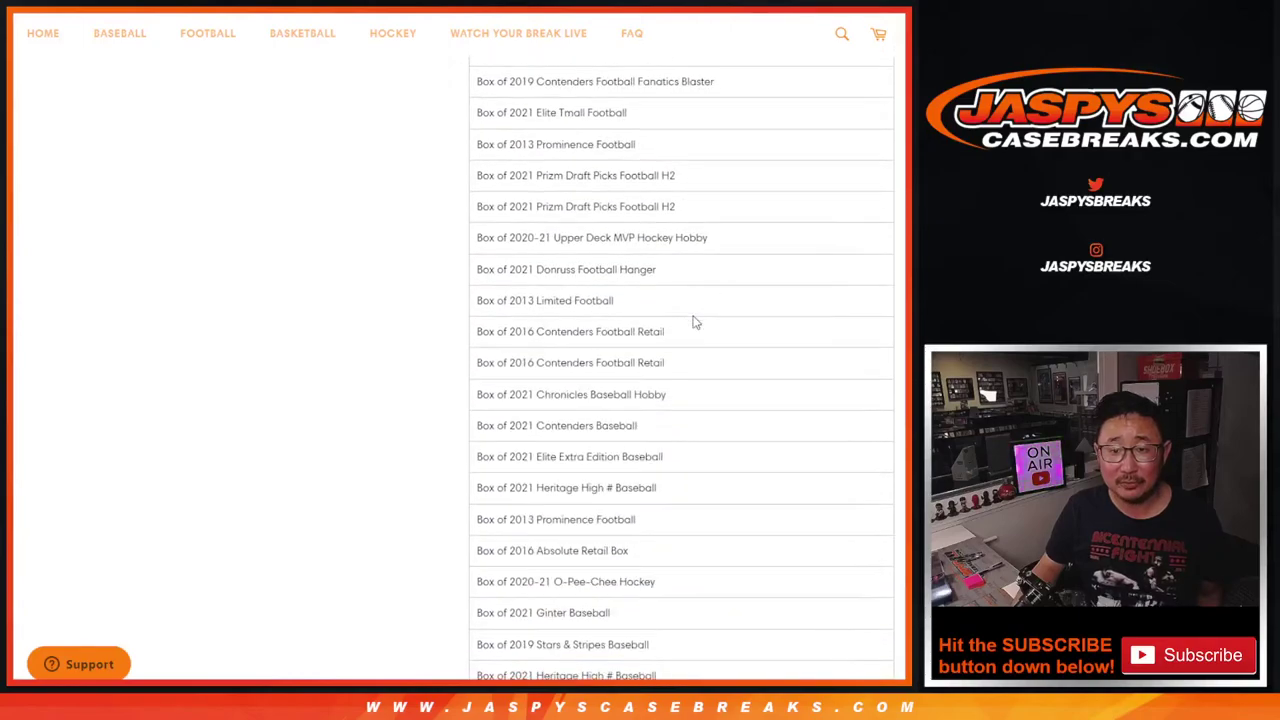
pyautogui.scroll(-10, 695, 322)
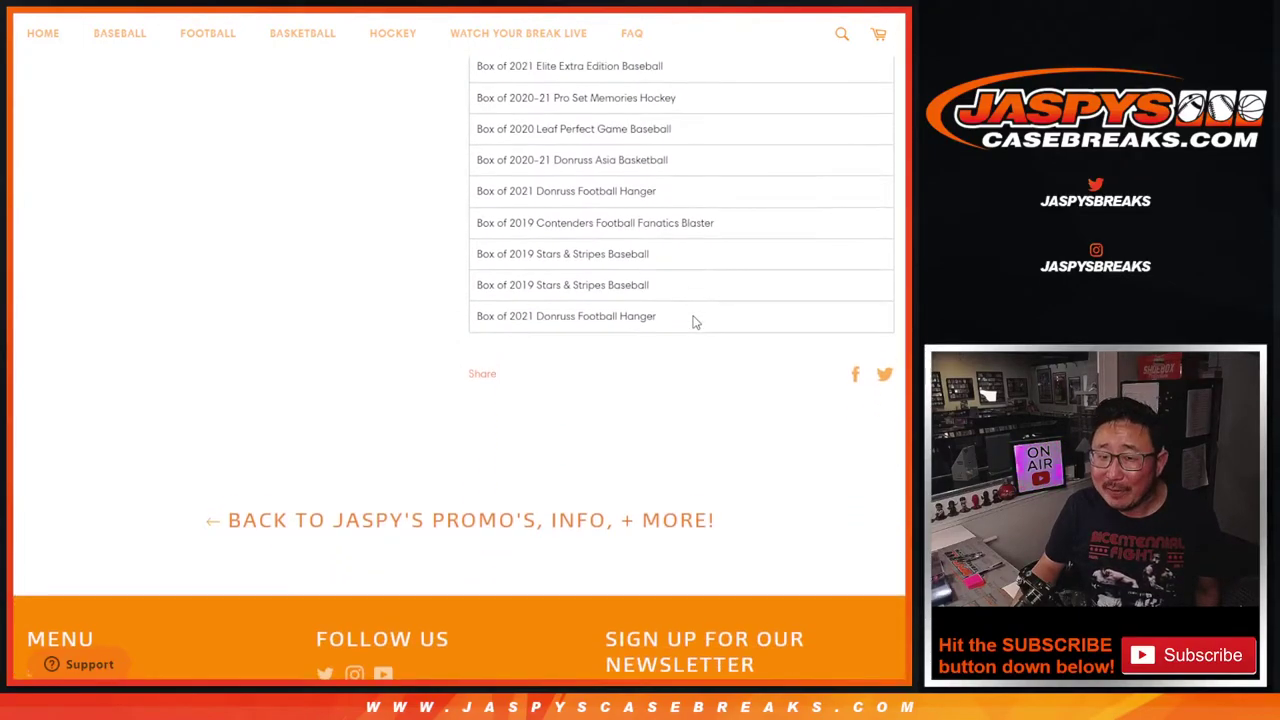
pyautogui.moveTo(503, 292); pyautogui.dragTo(651, 293)
pyautogui.click(646, 294)
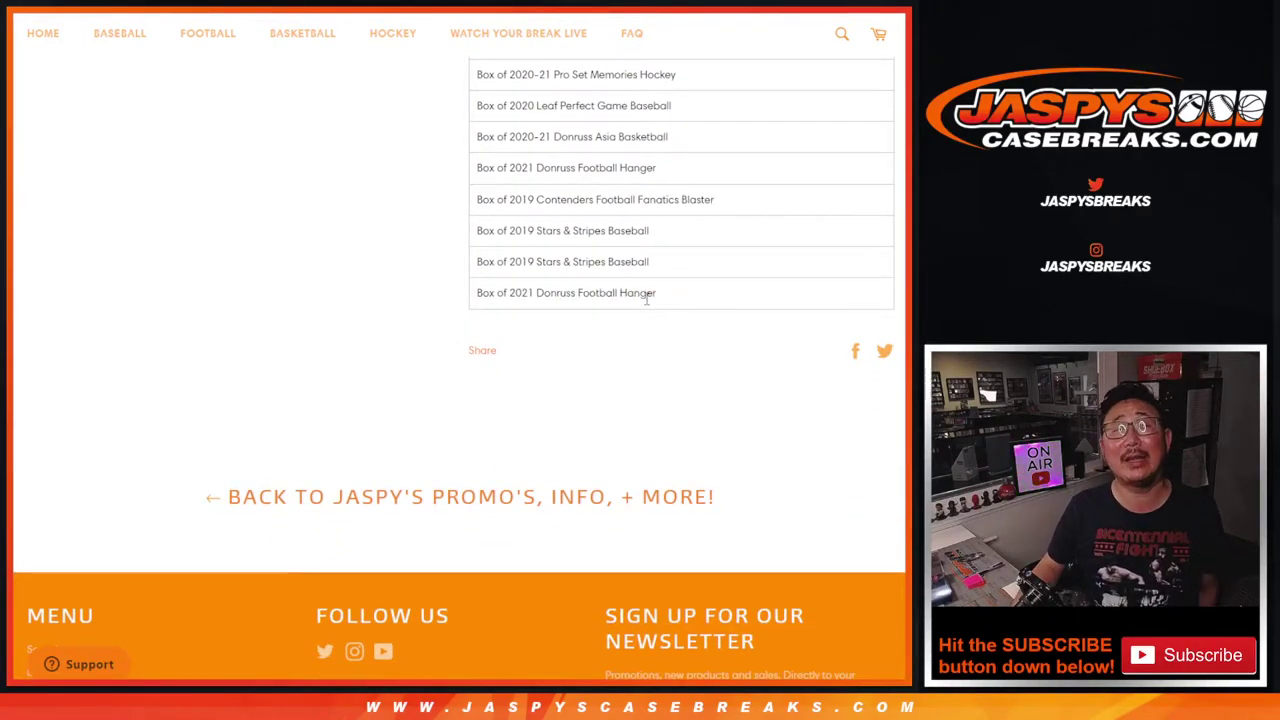
pyautogui.scroll(15, 724, 343)
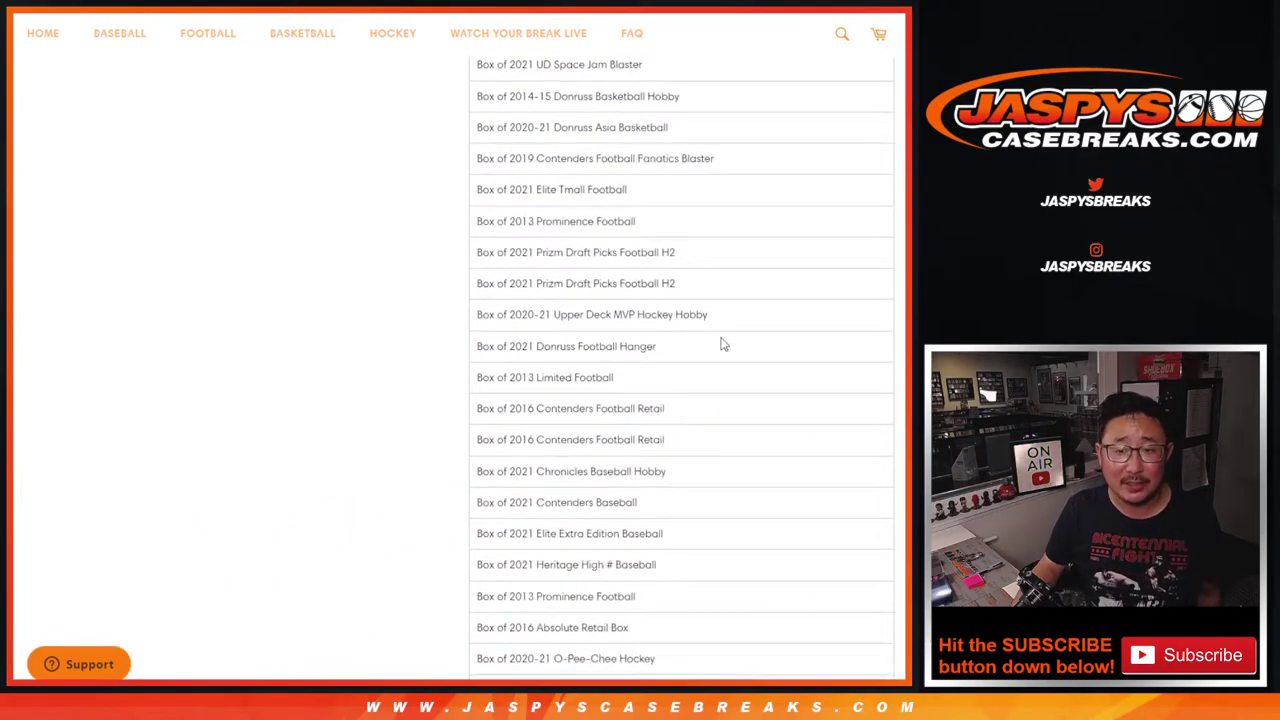
pyautogui.scroll(15, 724, 343)
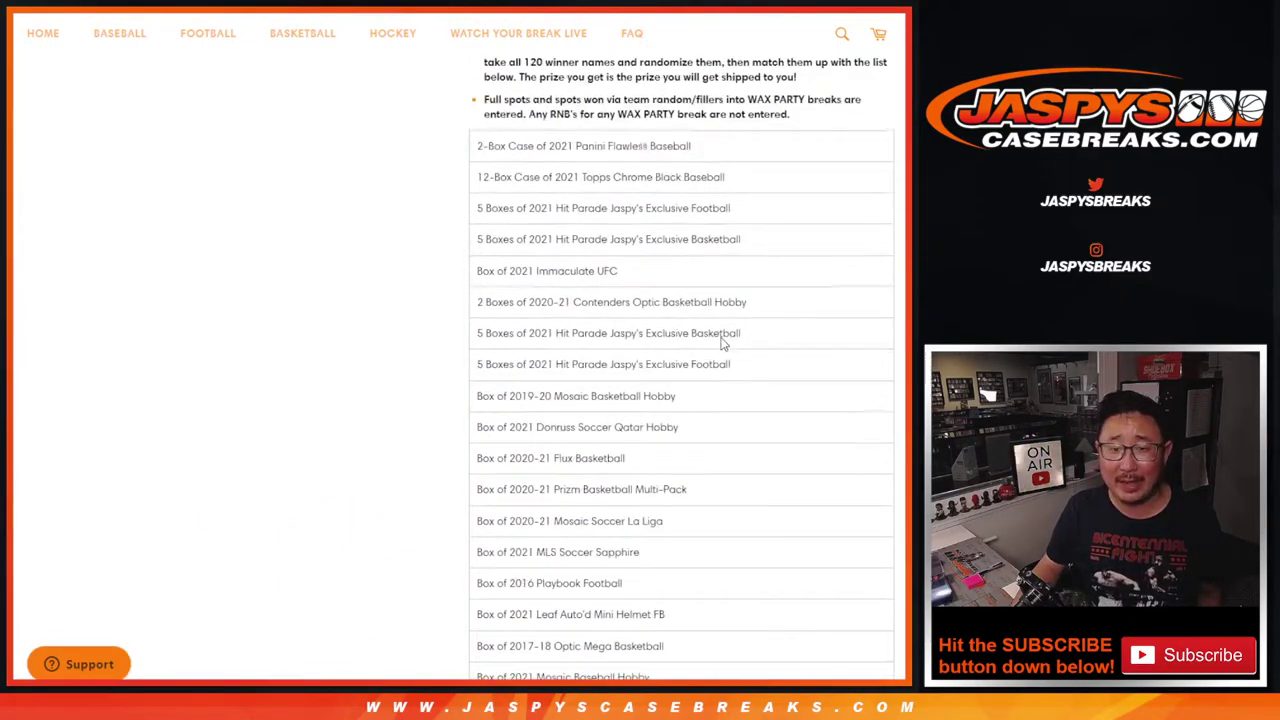
pyautogui.scroll(3, 724, 343)
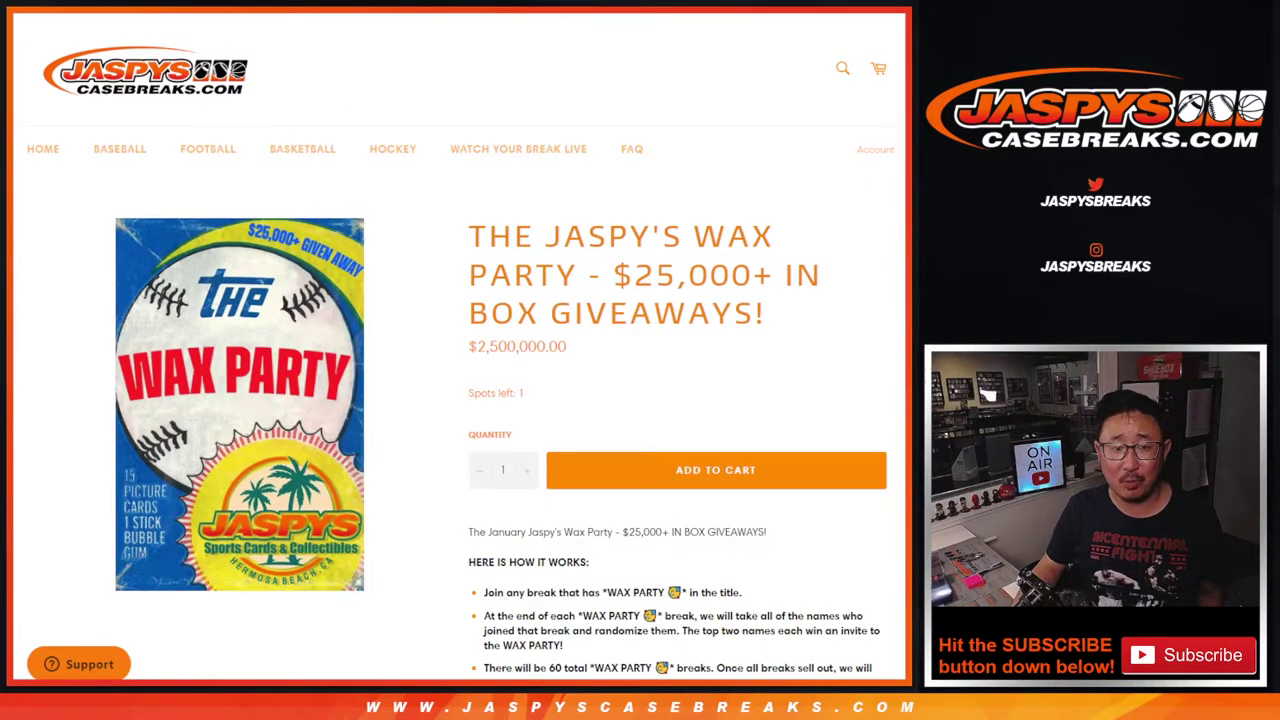
# Step: Switch to the JASPY SHOW NOTES spreadsheet and examine the first winner entry with its break and date
pyautogui.hotkey('ctrl', 'Tab')
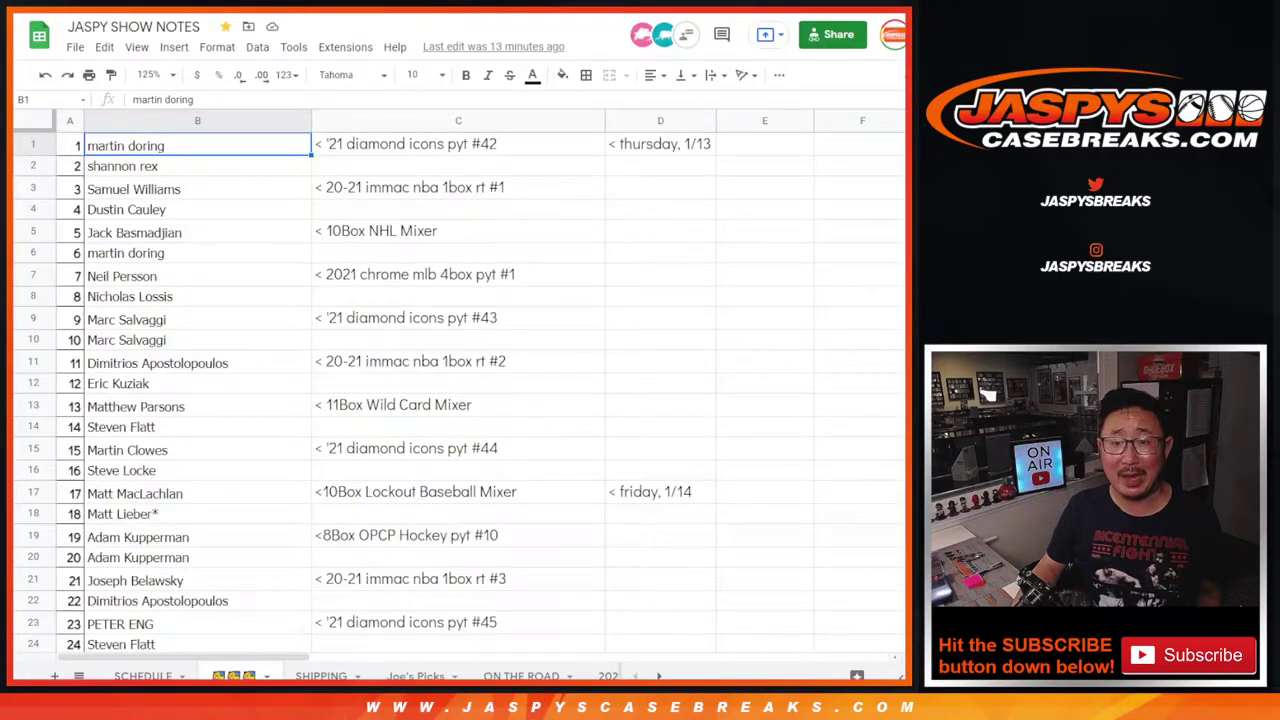
pyautogui.click(33, 145)
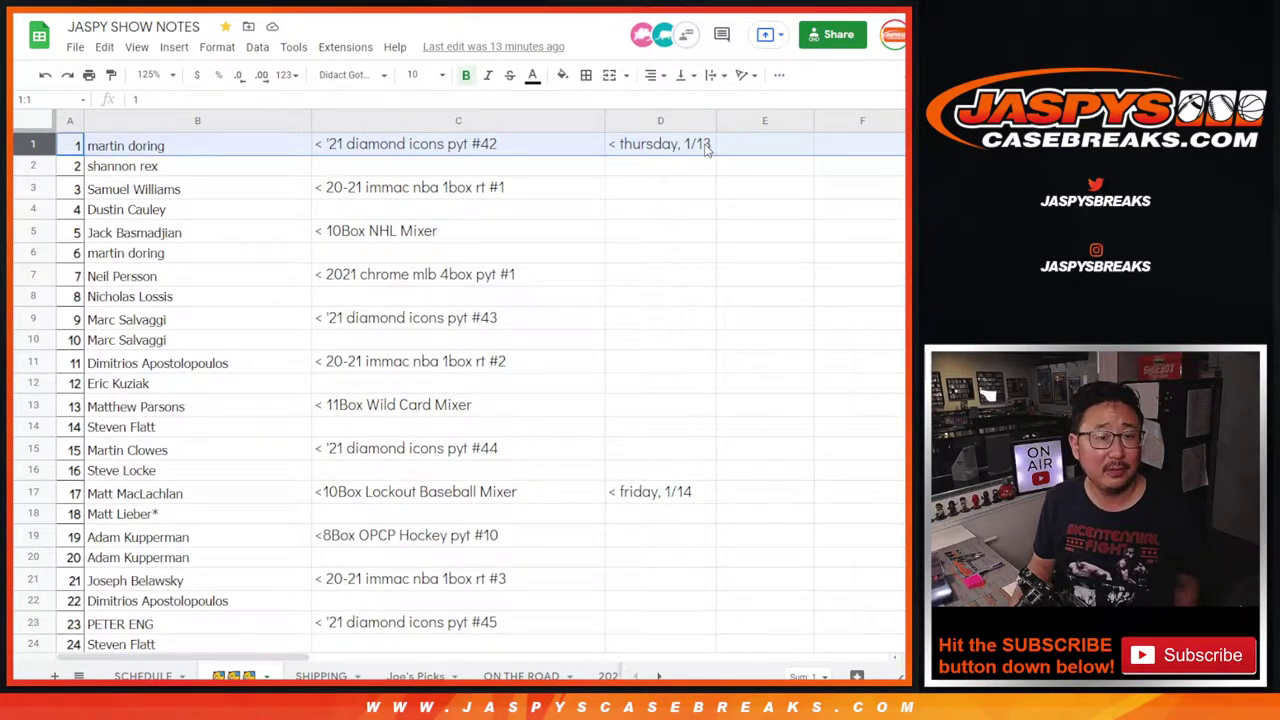
pyautogui.click(677, 186)
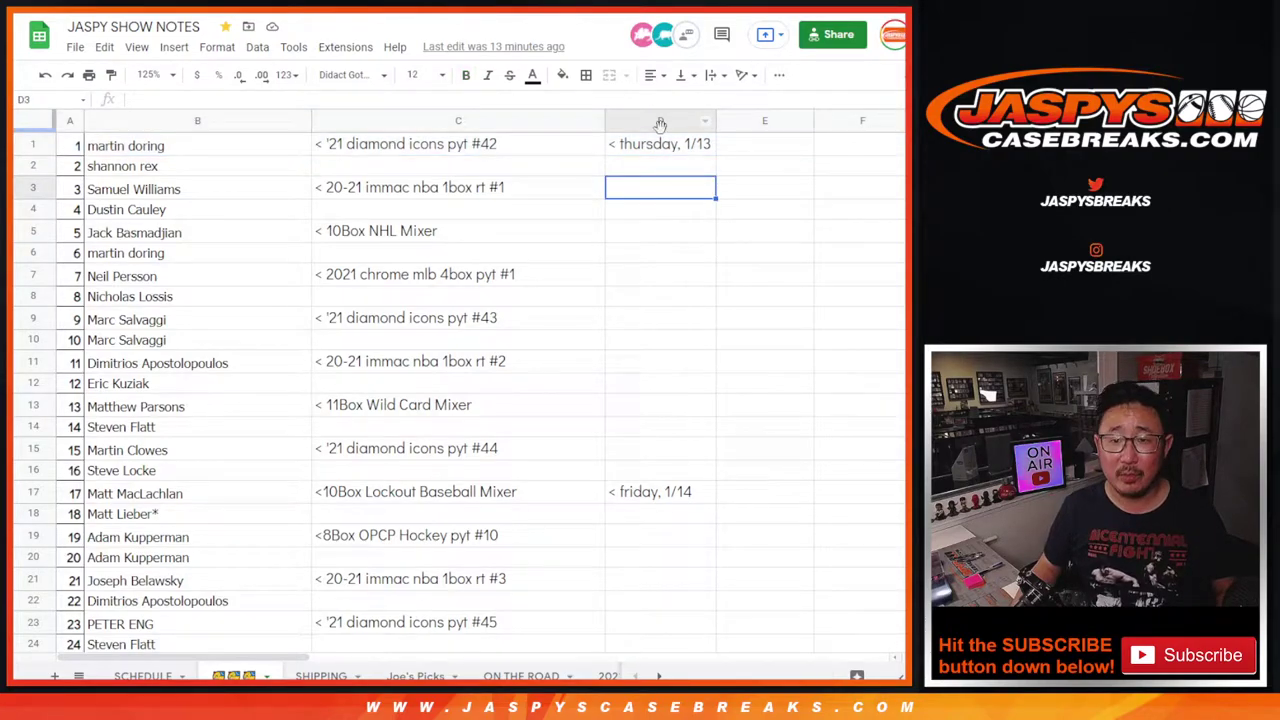
# Step: Copy all 120 winner names in cells B1:B120
pyautogui.click(195, 149)
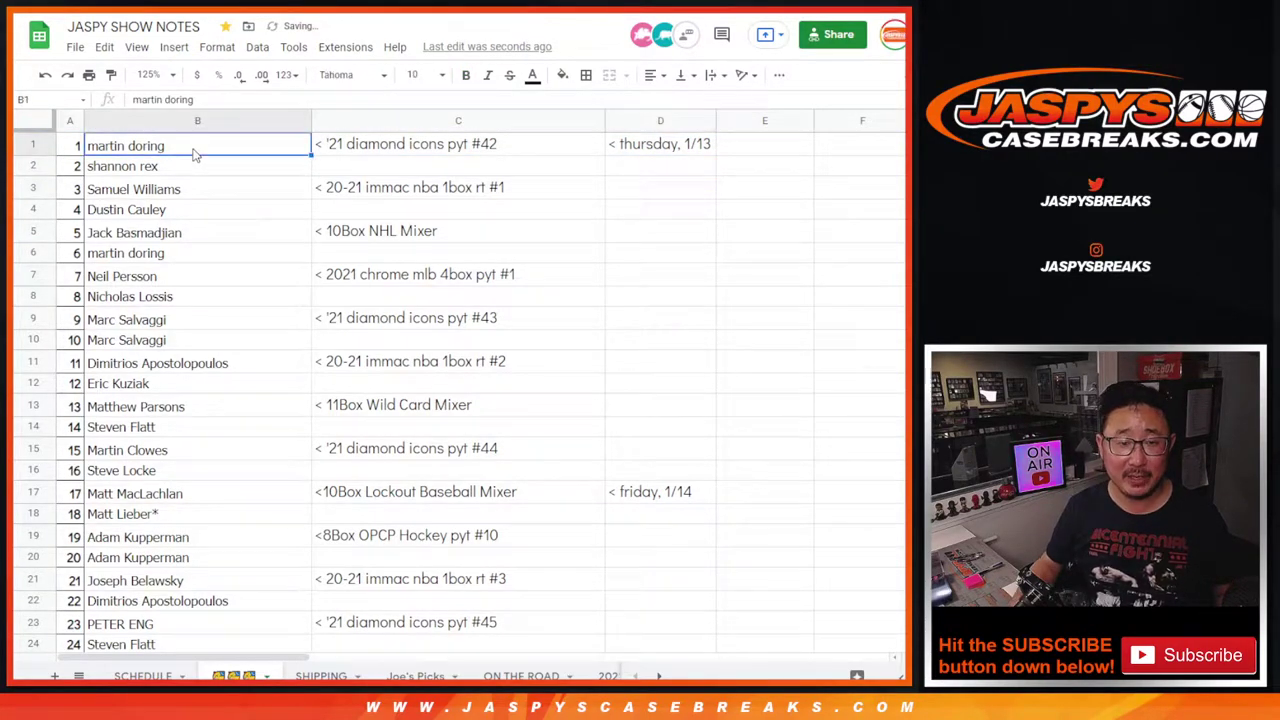
pyautogui.hotkey('shift', 'Down')
pyautogui.hotkey('shift', 'Down')
pyautogui.hotkey('shift', 'Down')
pyautogui.hotkey('shift', 'Down')
pyautogui.hotkey('shift', 'Down')
pyautogui.hotkey('shift', 'Down')
pyautogui.hotkey('shift', 'Down')
pyautogui.hotkey('shift', 'Down')
pyautogui.hotkey('shift', 'Down')
pyautogui.hotkey('shift', 'Down')
pyautogui.hotkey('shift', 'Down')
pyautogui.hotkey('shift', 'Down')
pyautogui.hotkey('shift', 'Down')
pyautogui.hotkey('shift', 'Down')
pyautogui.hotkey('shift', 'Down')
pyautogui.hotkey('shift', 'Down')
pyautogui.hotkey('shift', 'Down')
pyautogui.hotkey('shift', 'Down')
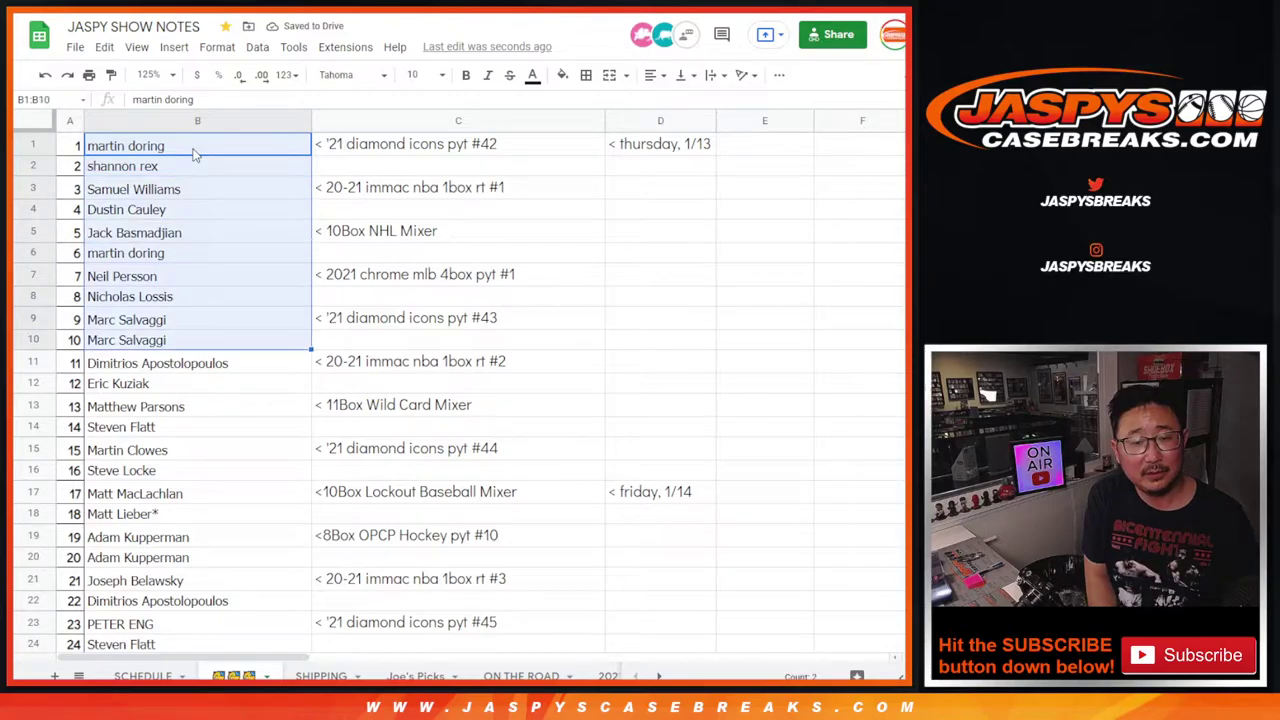
pyautogui.hotkey('shift', 'Down')
pyautogui.hotkey('shift', 'Down')
pyautogui.hotkey('shift', 'Down')
pyautogui.hotkey('shift', 'Down')
pyautogui.hotkey('shift', 'Down')
pyautogui.hotkey('shift', 'Down')
pyautogui.hotkey('shift', 'Down')
pyautogui.hotkey('shift', 'Down')
pyautogui.hotkey('shift', 'Down')
pyautogui.hotkey('shift', 'Down')
pyautogui.hotkey('shift', 'Down')
pyautogui.hotkey('shift', 'Down')
pyautogui.hotkey('shift', 'Down')
pyautogui.hotkey('shift', 'Down')
pyautogui.hotkey('shift', 'Down')
pyautogui.hotkey('shift', 'Down')
pyautogui.hotkey('shift', 'Down')
pyautogui.hotkey('shift', 'Down')
pyautogui.hotkey('shift', 'Down')
pyautogui.hotkey('shift', 'Down')
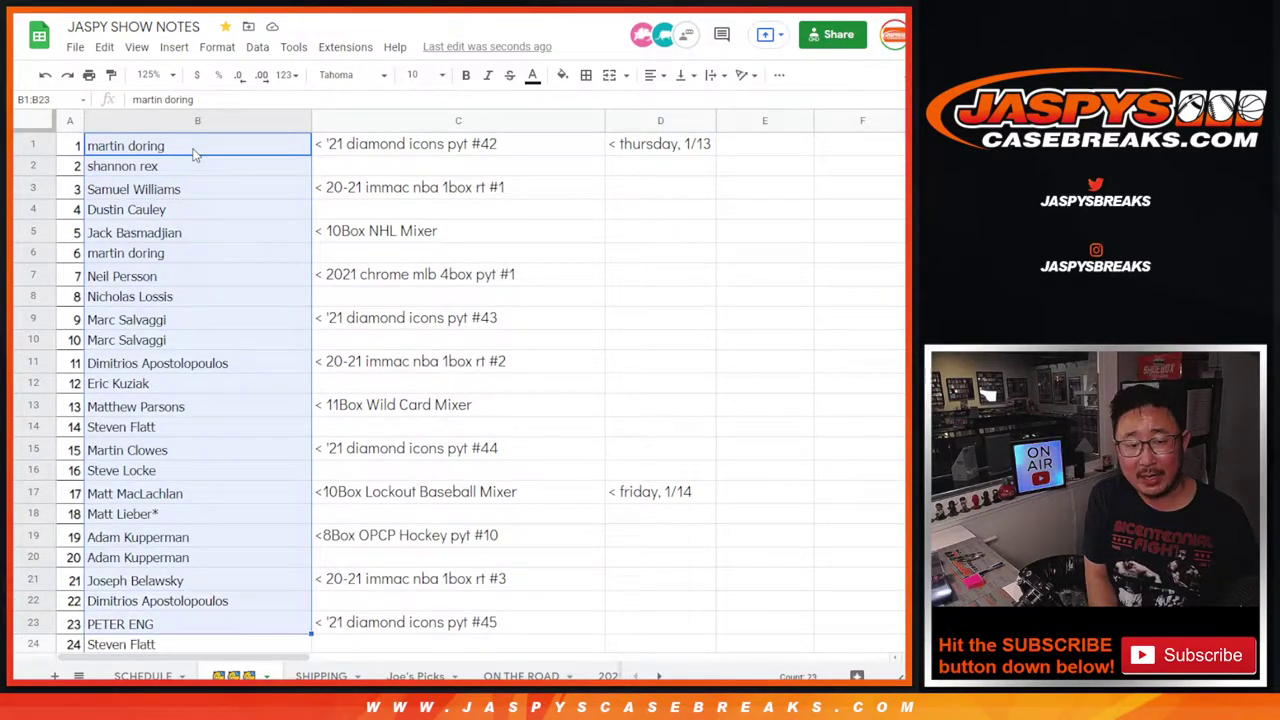
pyautogui.hotkey('shift', 'Down')
pyautogui.hotkey('shift', 'Down')
pyautogui.hotkey('shift', 'Down')
pyautogui.hotkey('shift', 'Down')
pyautogui.hotkey('shift', 'Down')
pyautogui.hotkey('shift', 'Down')
pyautogui.hotkey('shift', 'Down')
pyautogui.hotkey('shift', 'Down')
pyautogui.hotkey('shift', 'Down')
pyautogui.hotkey('shift', 'Down')
pyautogui.hotkey('shift', 'Down')
pyautogui.hotkey('shift', 'Down')
pyautogui.hotkey('shift', 'Down')
pyautogui.hotkey('shift', 'Down')
pyautogui.hotkey('shift', 'Down')
pyautogui.hotkey('shift', 'Down')
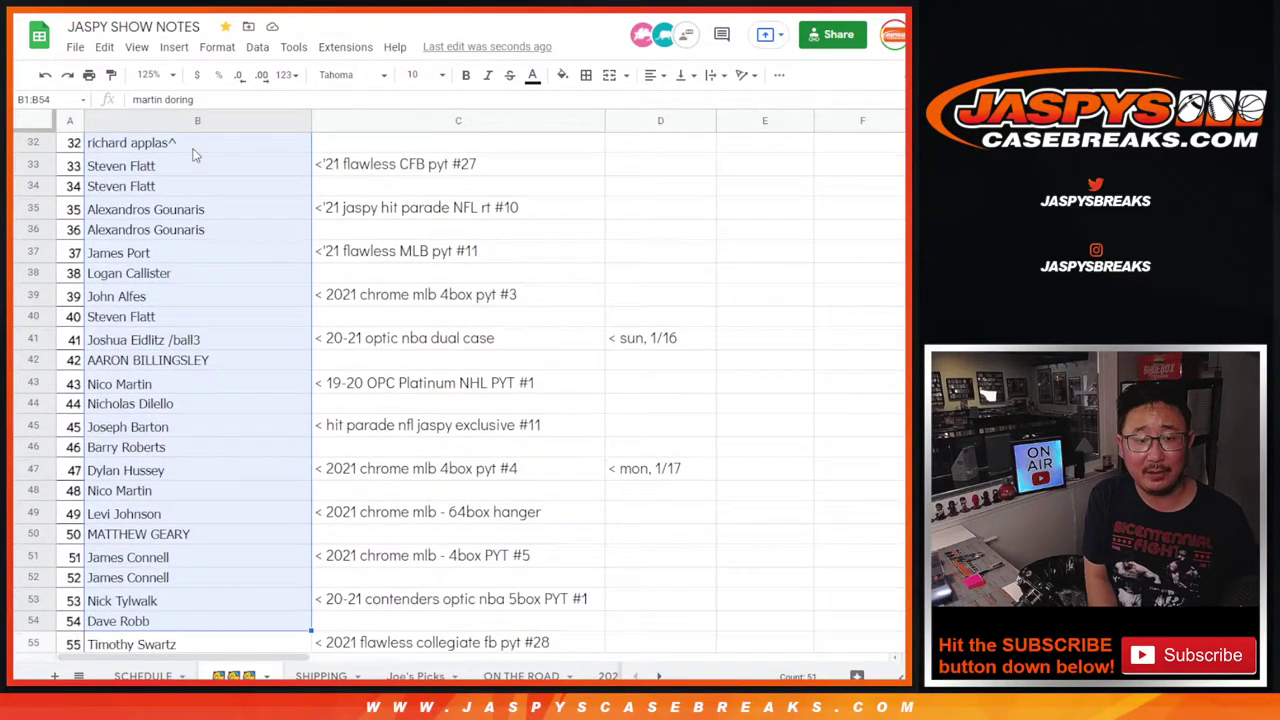
pyautogui.hotkey('shift', 'Down')
pyautogui.hotkey('shift', 'Down')
pyautogui.hotkey('shift', 'Down')
pyautogui.hotkey('shift', 'Down')
pyautogui.hotkey('shift', 'Down')
pyautogui.hotkey('shift', 'Down')
pyautogui.hotkey('shift', 'Down')
pyautogui.hotkey('shift', 'Down')
pyautogui.hotkey('shift', 'Down')
pyautogui.hotkey('shift', 'Down')
pyautogui.hotkey('shift', 'Down')
pyautogui.hotkey('shift', 'Down')
pyautogui.hotkey('shift', 'Down')
pyautogui.hotkey('shift', 'Down')
pyautogui.hotkey('shift', 'Down')
pyautogui.hotkey('shift', 'Down')
pyautogui.hotkey('shift', 'Down')
pyautogui.hotkey('shift', 'Down')
pyautogui.hotkey('shift', 'Down')
pyautogui.hotkey('shift', 'Down')
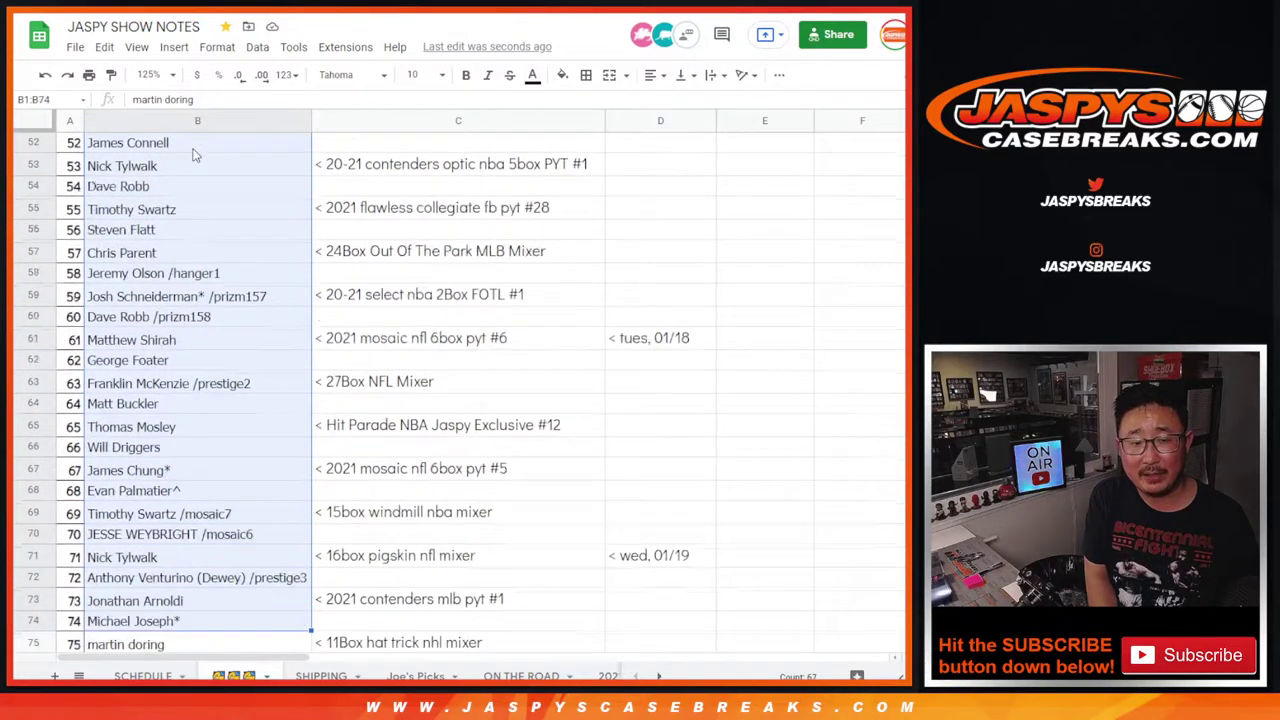
pyautogui.hotkey('shift', 'Down')
pyautogui.hotkey('shift', 'Down')
pyautogui.hotkey('shift', 'Down')
pyautogui.hotkey('shift', 'Down')
pyautogui.hotkey('shift', 'Down')
pyautogui.hotkey('shift', 'Down')
pyautogui.hotkey('shift', 'Down')
pyautogui.hotkey('shift', 'Down')
pyautogui.hotkey('shift', 'Down')
pyautogui.hotkey('shift', 'Down')
pyautogui.hotkey('shift', 'Down')
pyautogui.hotkey('shift', 'Down')
pyautogui.hotkey('shift', 'Down')
pyautogui.hotkey('shift', 'Down')
pyautogui.hotkey('shift', 'Down')
pyautogui.hotkey('shift', 'Down')
pyautogui.hotkey('shift', 'Down')
pyautogui.hotkey('shift', 'Down')
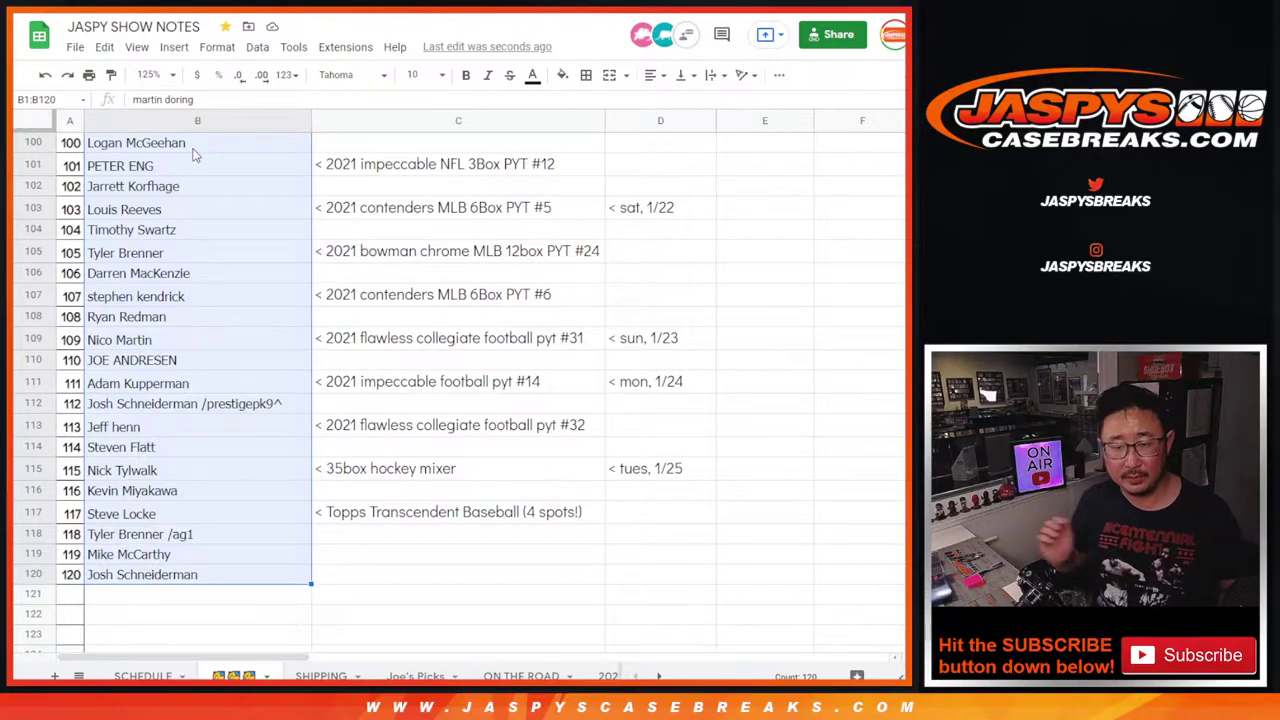
pyautogui.hotkey('ctrl', 'c')
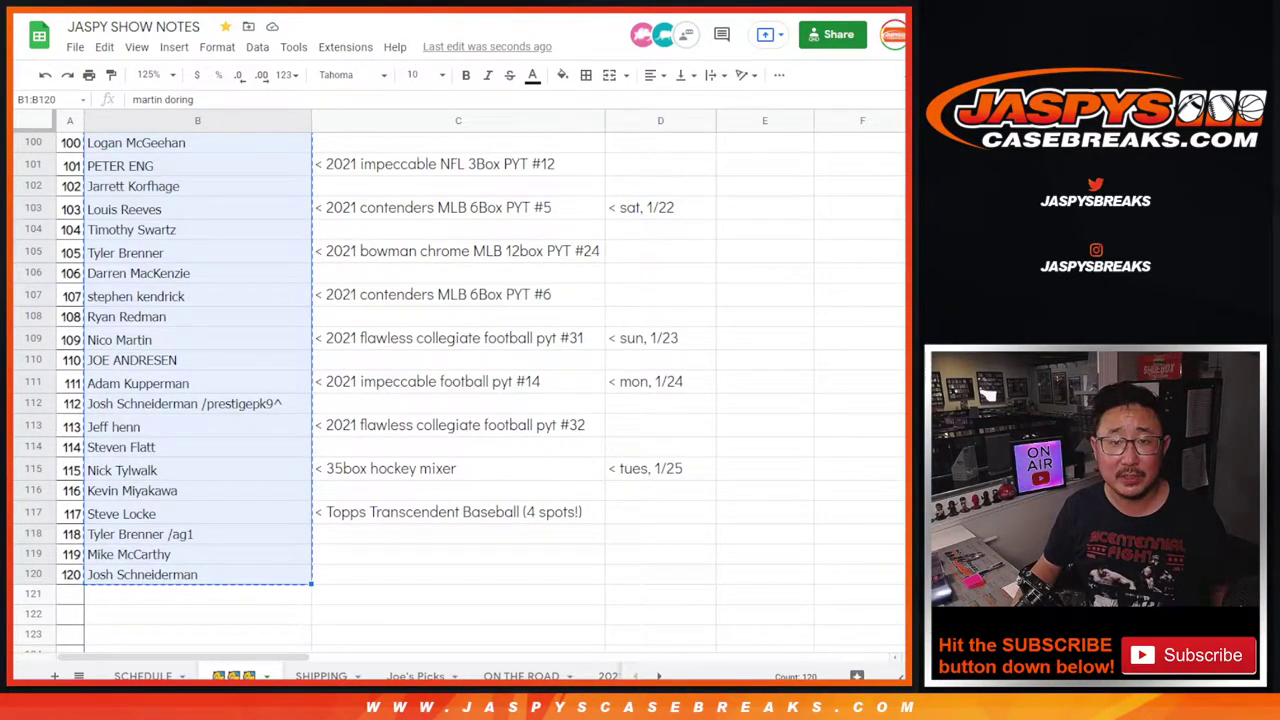
# Step: Switch to RANDOM.ORG's List Randomizer, paste the copied names as list items and enlarge the entry box to check them
pyautogui.hotkey('alt', 'Tab')
pyautogui.hotkey('ctrl', 'Tab')
pyautogui.click(485, 441)
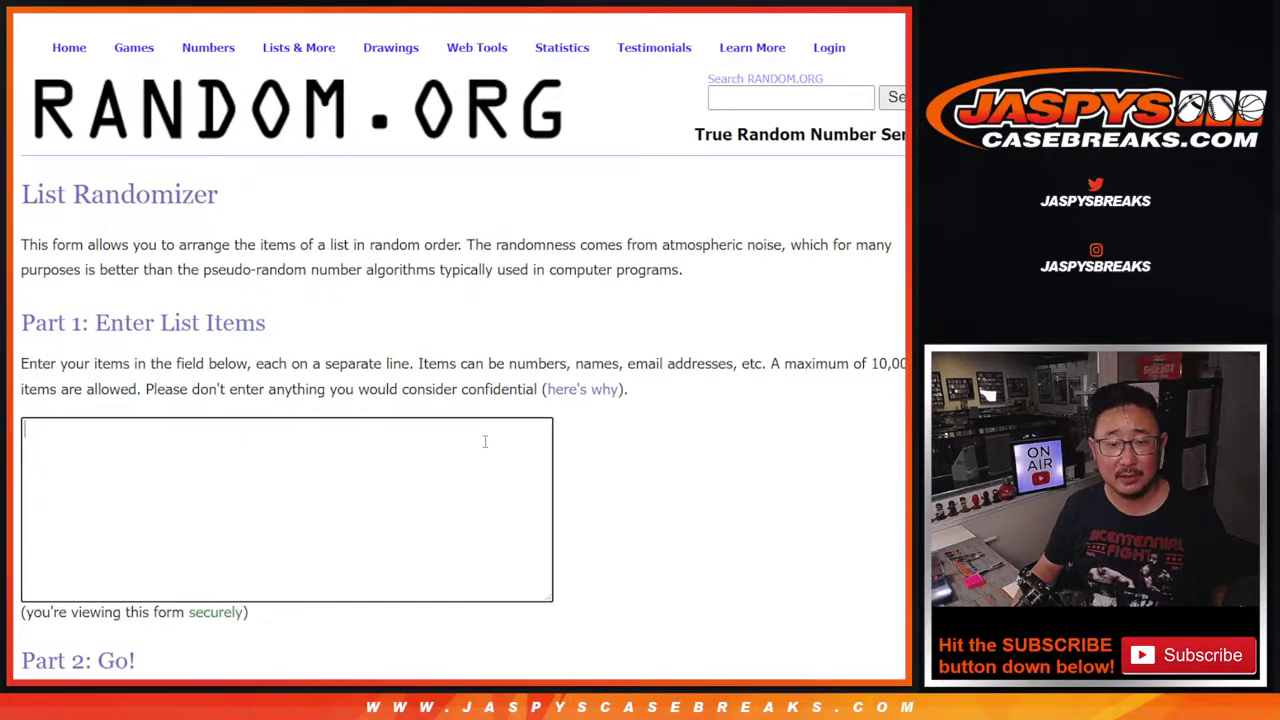
pyautogui.hotkey('ctrl', 'v')
pyautogui.scroll(-2, 630, 543)
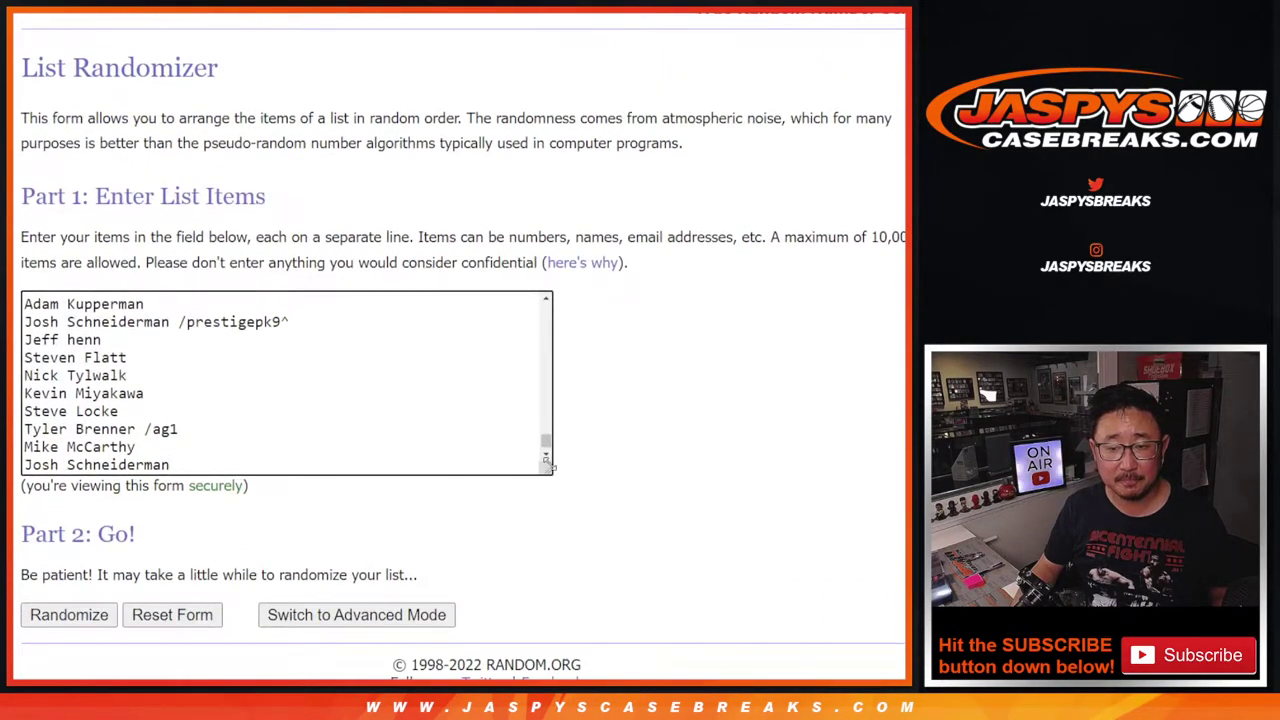
pyautogui.moveTo(549, 470); pyautogui.dragTo(568, 318)
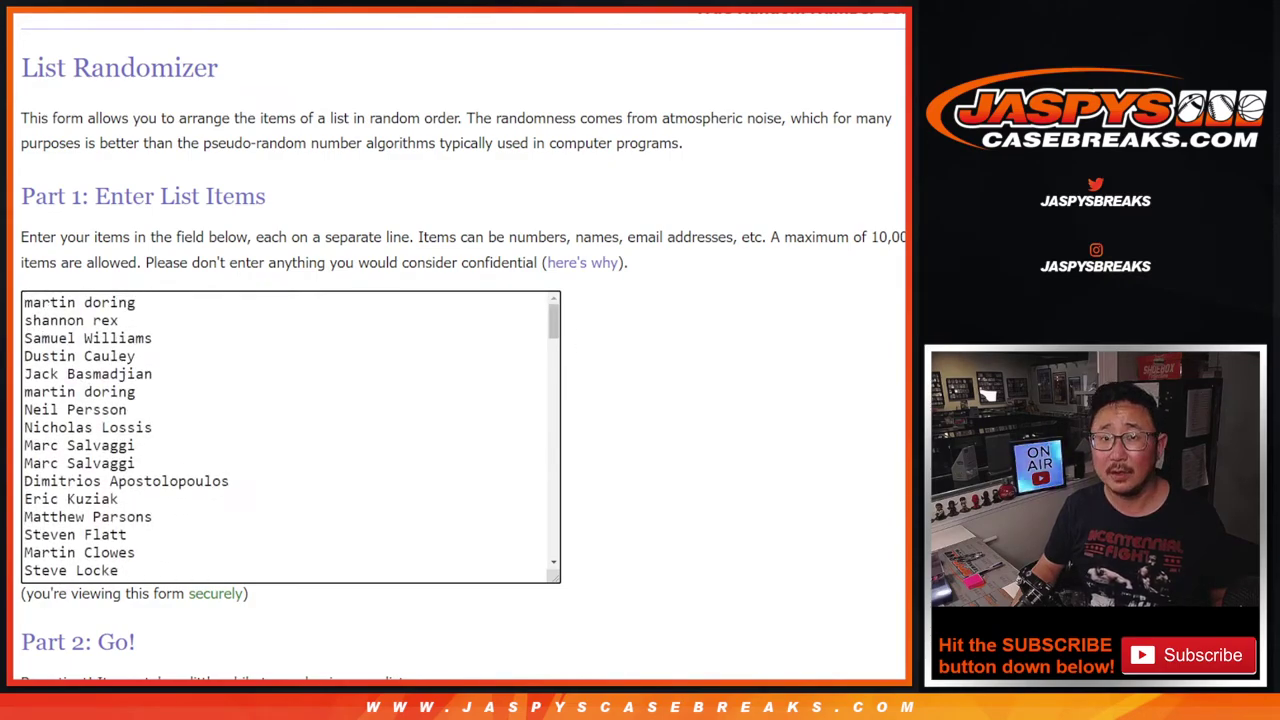
# Step: Check the first prize row in the THE JASPY'S WAX PARTY spreadsheet, and roll 2 virtual dice in RANDOM.ORG's Dice Roller
pyautogui.hotkey('ctrl', 'Tab')
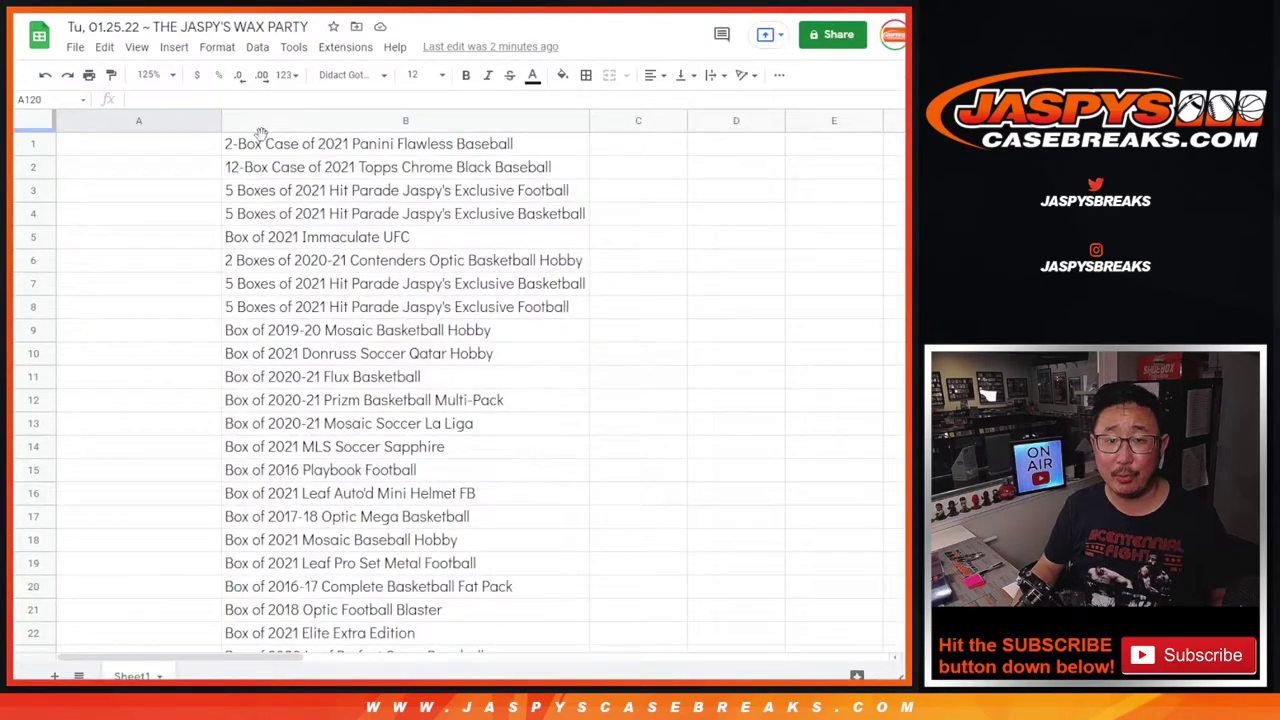
pyautogui.click(38, 146)
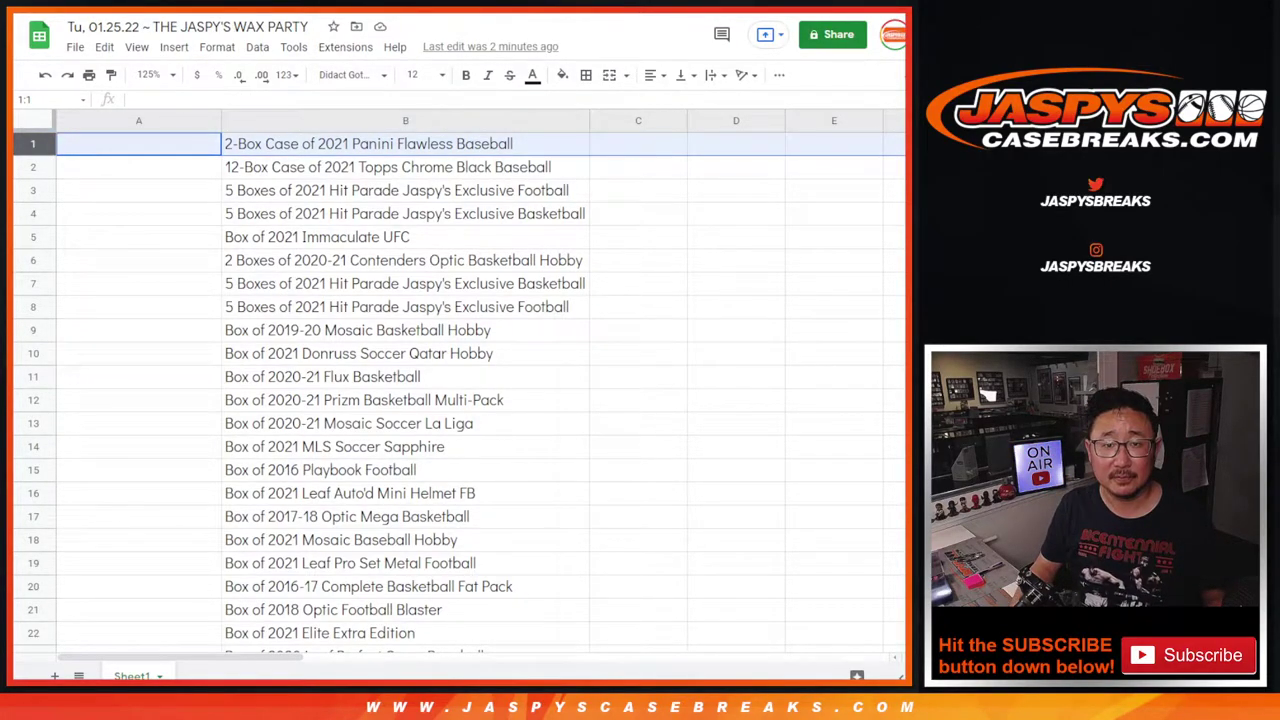
pyautogui.hotkey('ctrl', 'Tab')
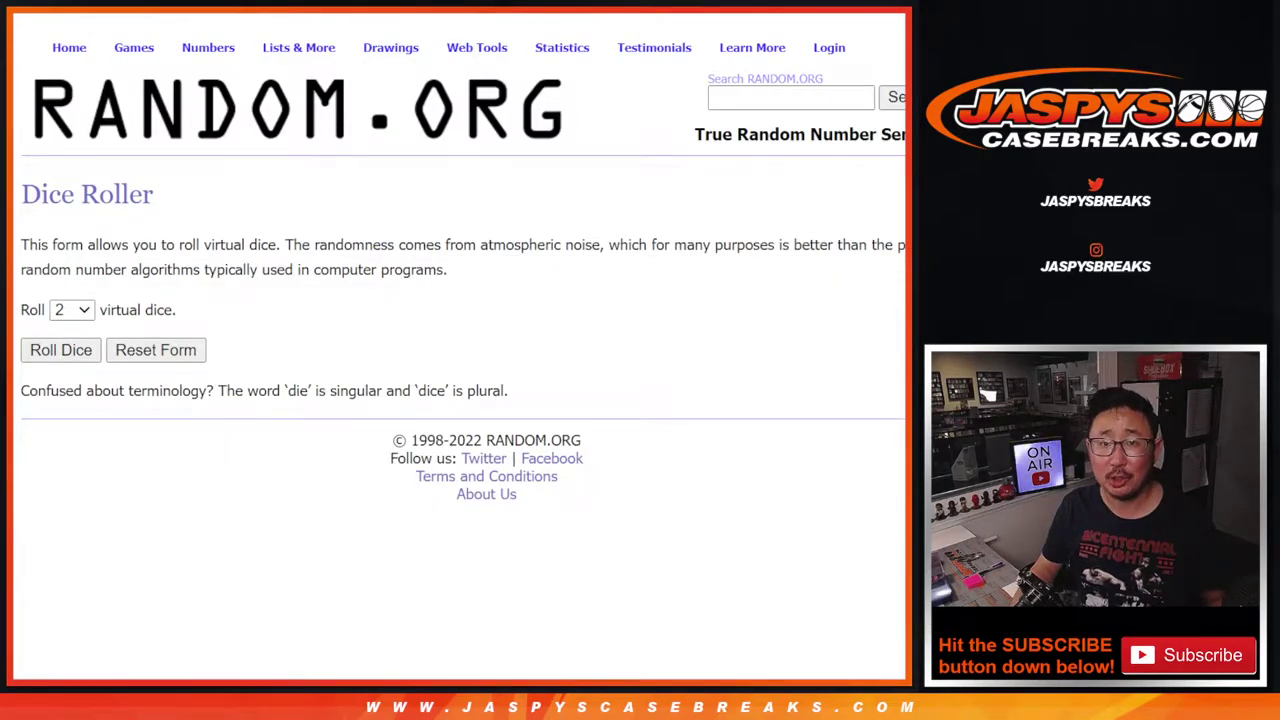
pyautogui.click(57, 352)
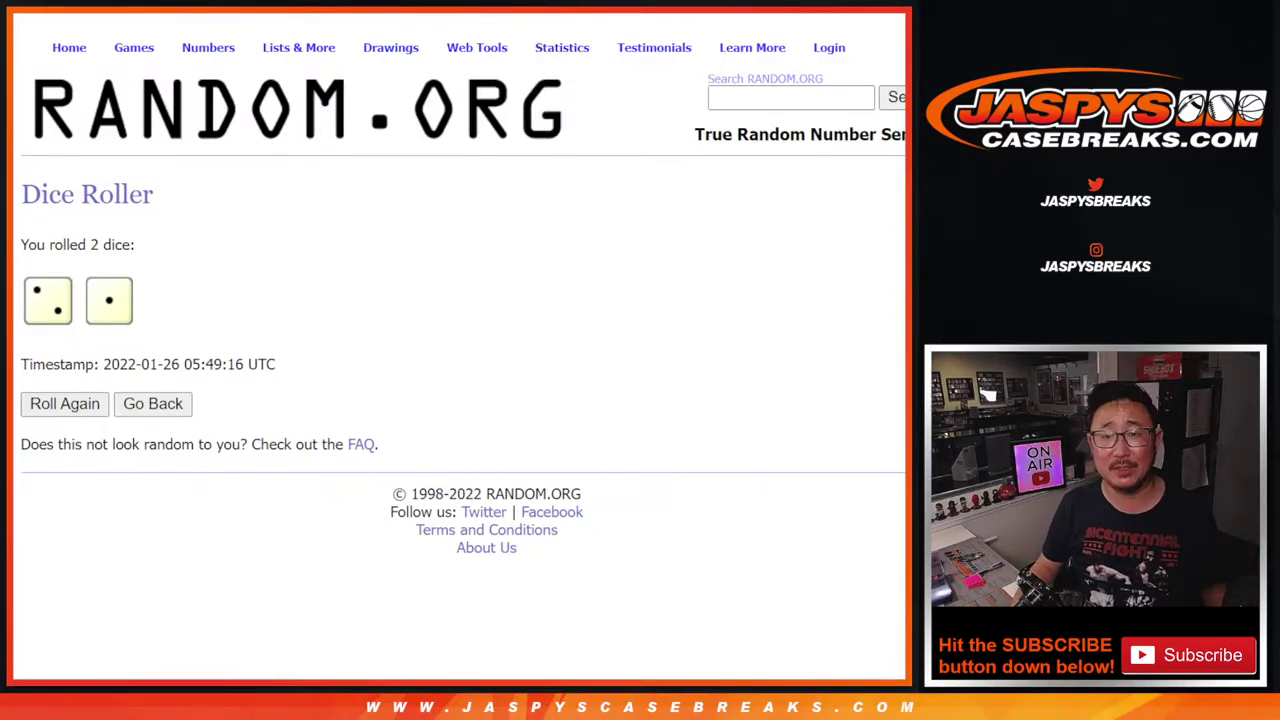
# Step: Randomize the pasted name list three times in the List Randomizer
pyautogui.hotkey('ctrl', 'Tab')
pyautogui.scroll(-3, 680, 386)
pyautogui.click(57, 540)
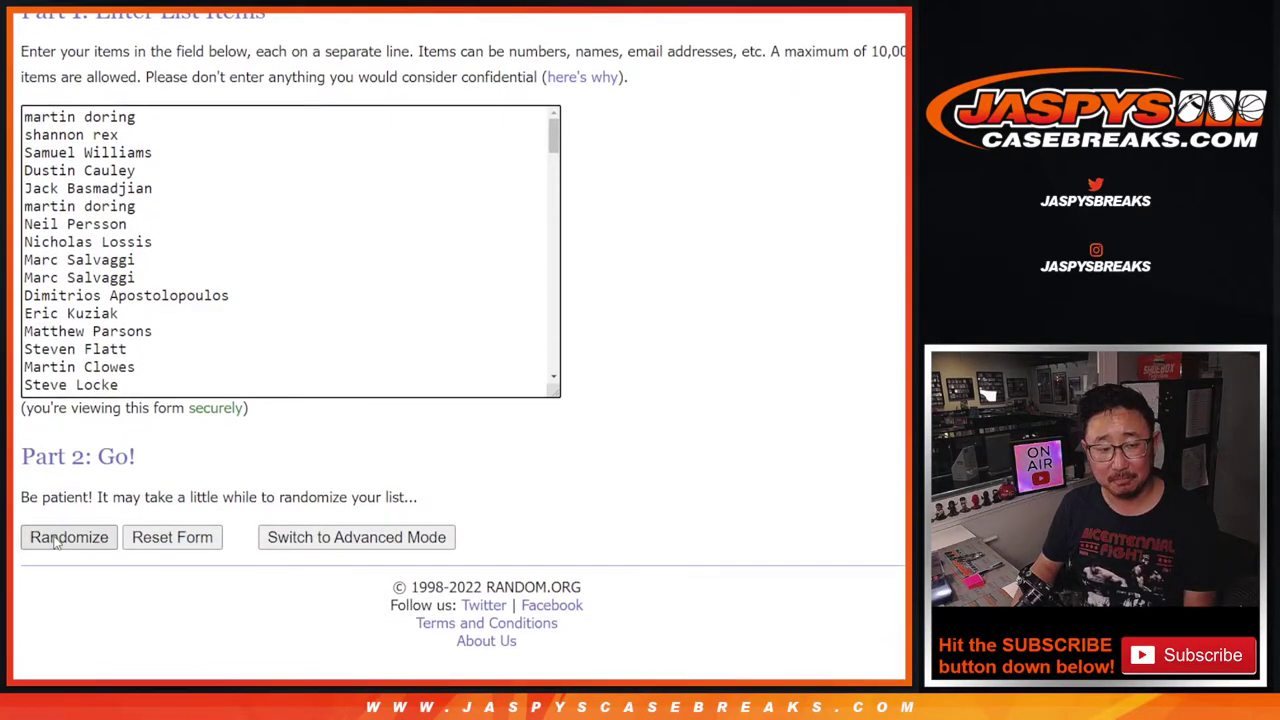
pyautogui.scroll(-20, 57, 543)
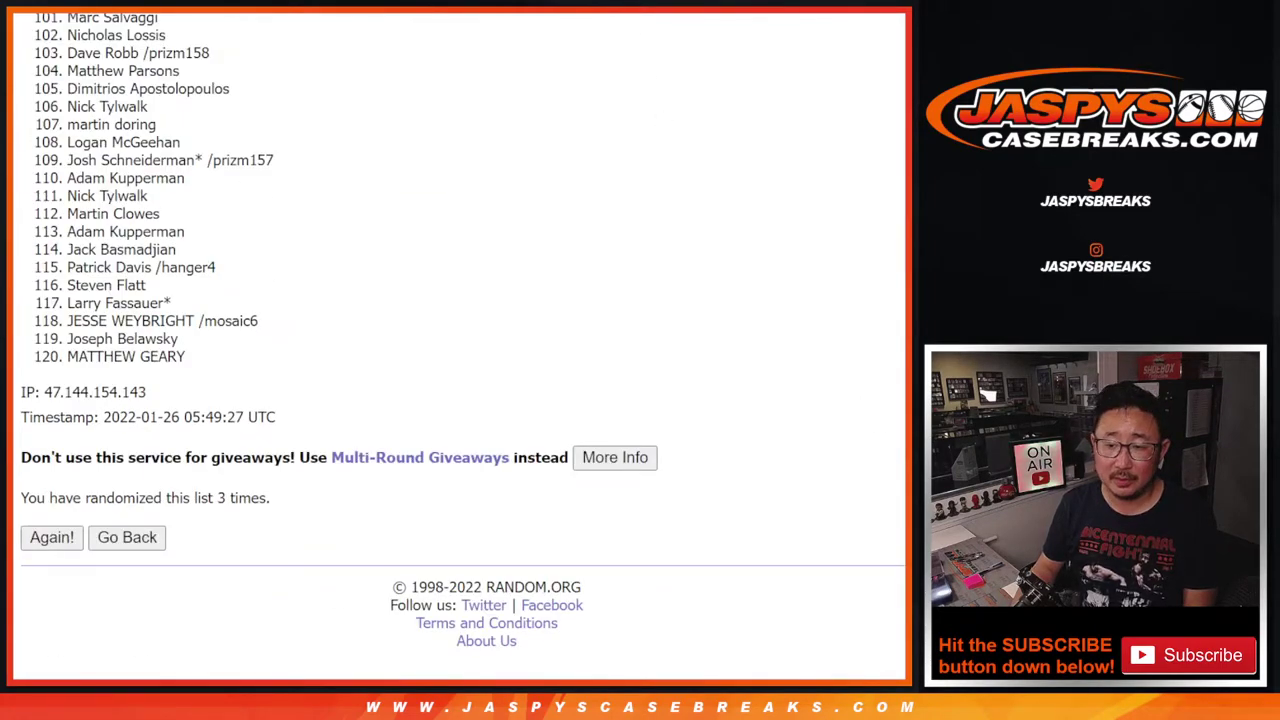
# Step: Check how many times the list was randomized, and review the randomized names from item 120 back to item 1
pyautogui.moveTo(200, 497); pyautogui.dragTo(292, 512)
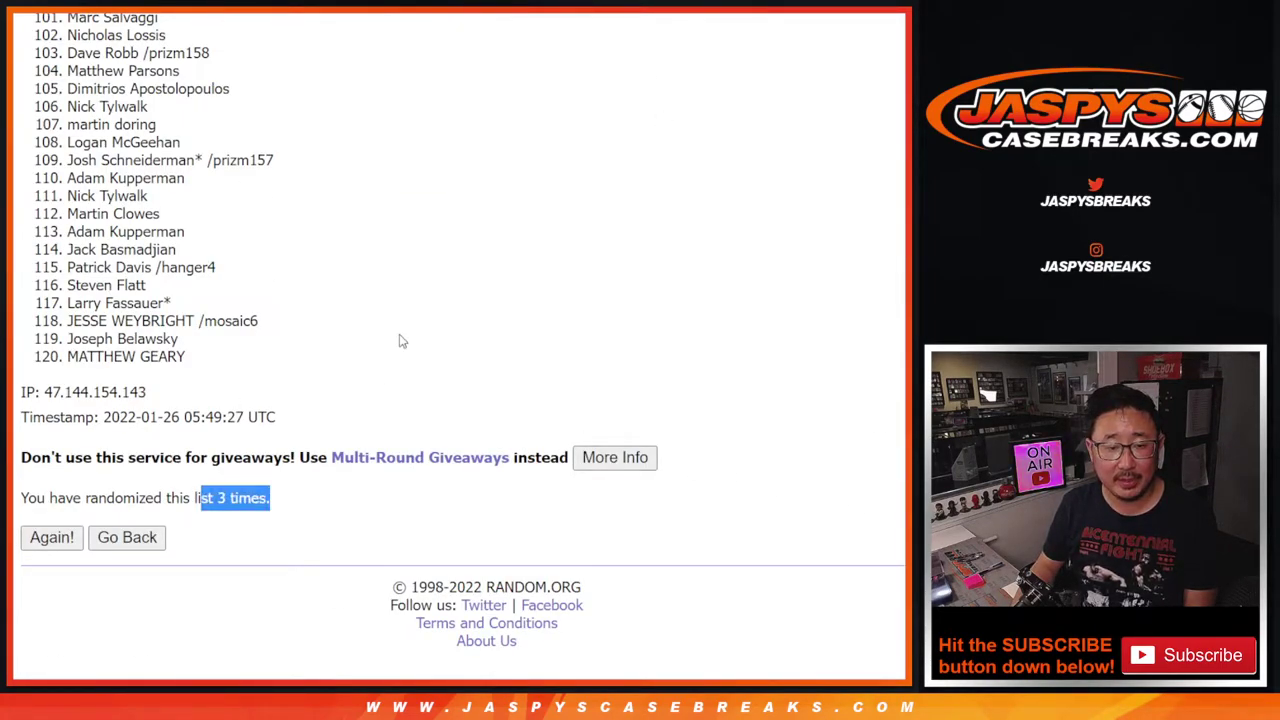
pyautogui.click(404, 342)
pyautogui.scroll(3, 458, 345)
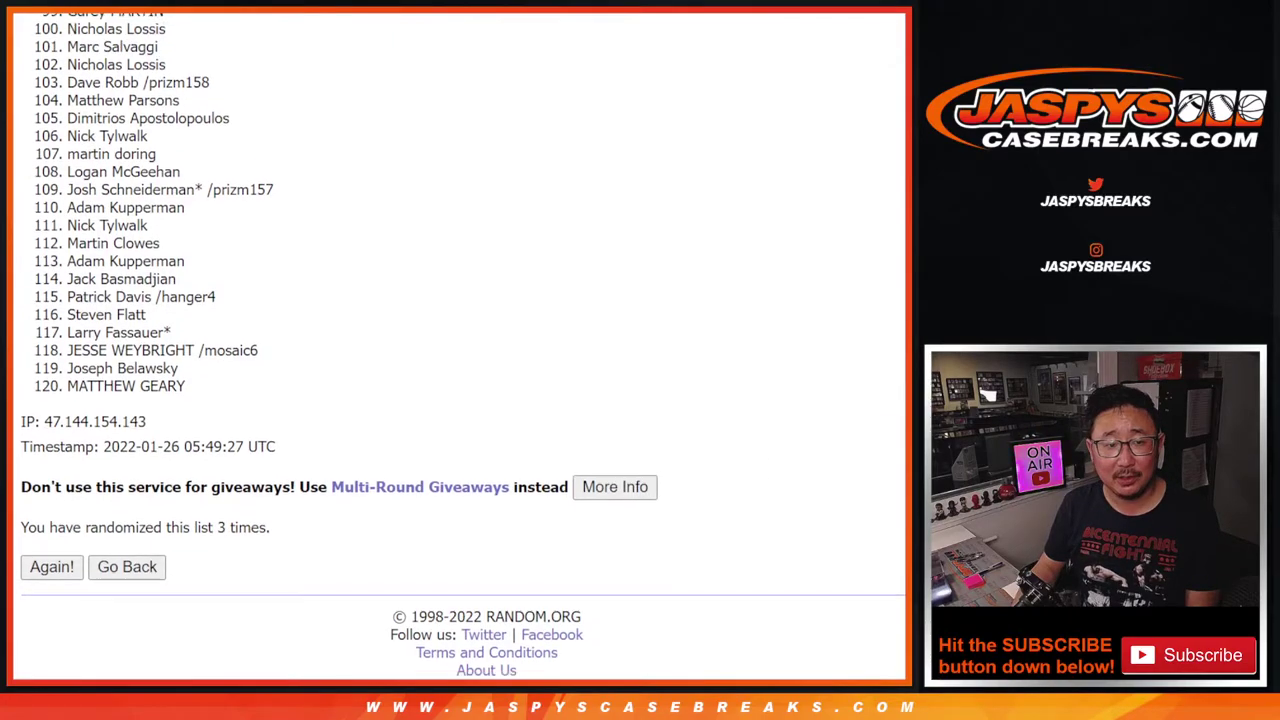
pyautogui.scroll(1, 458, 345)
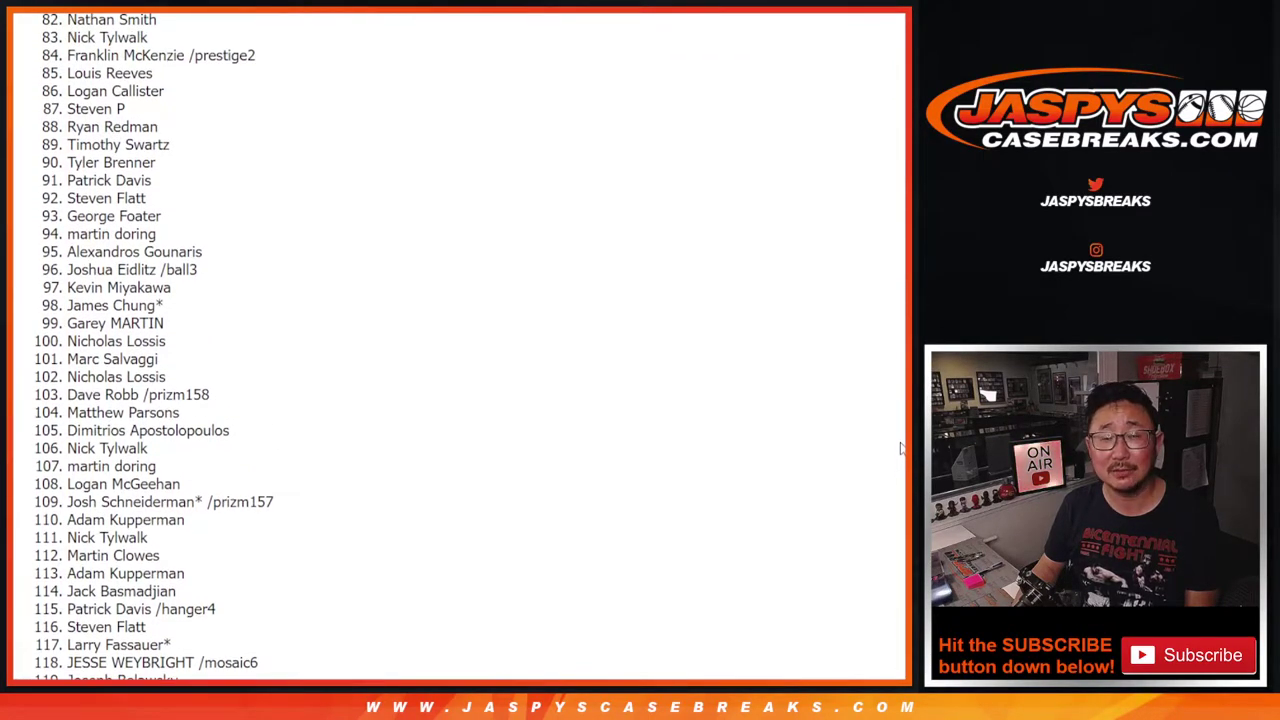
pyautogui.scroll(3, 902, 425)
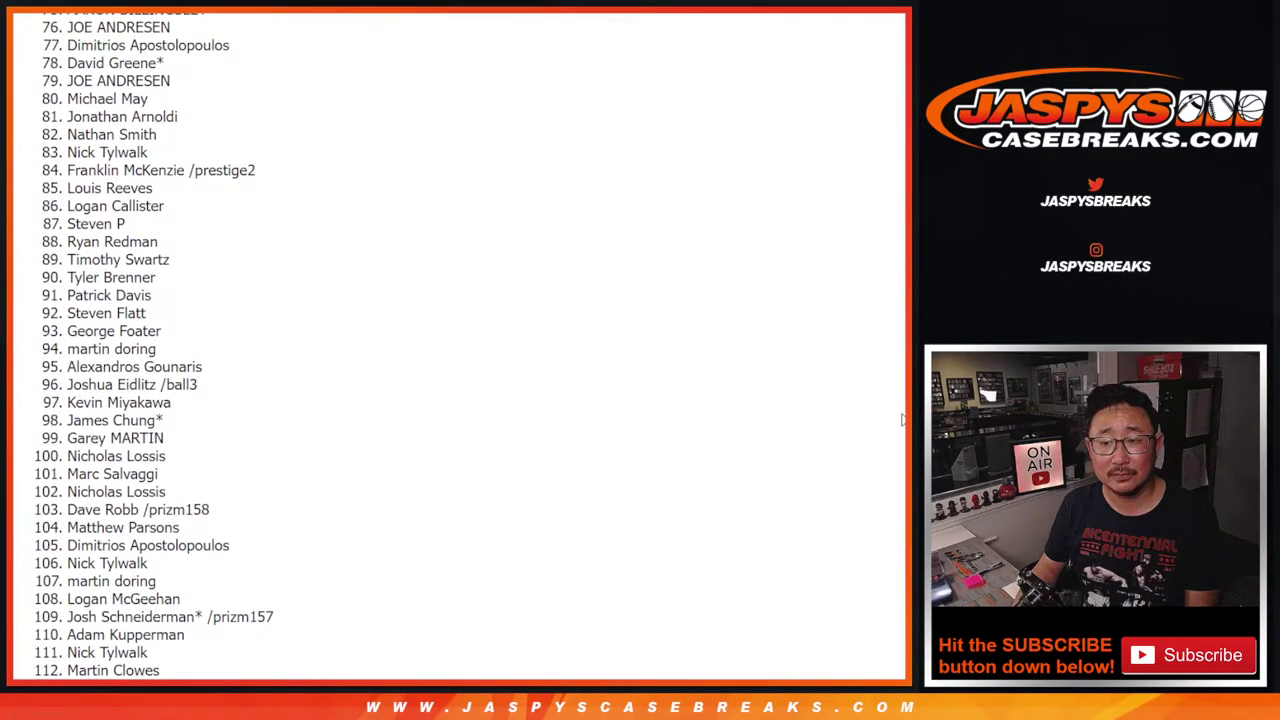
pyautogui.scroll(3, 458, 345)
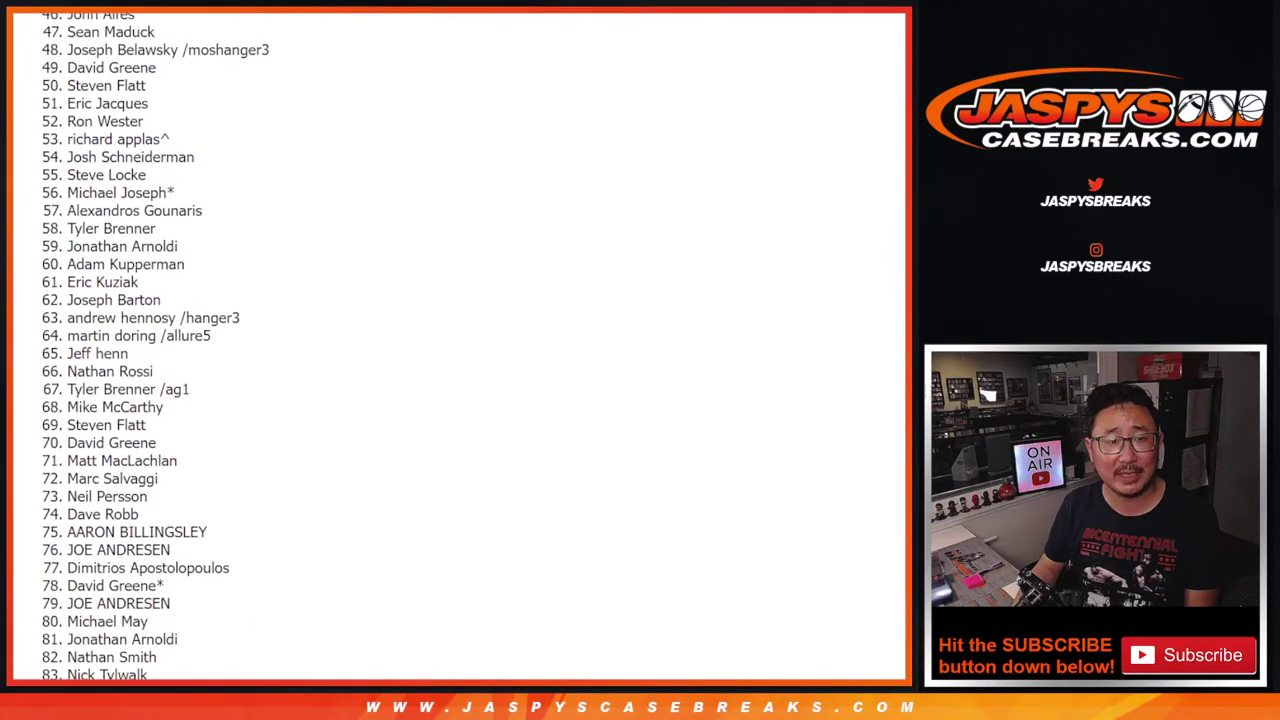
pyautogui.scroll(1, 458, 345)
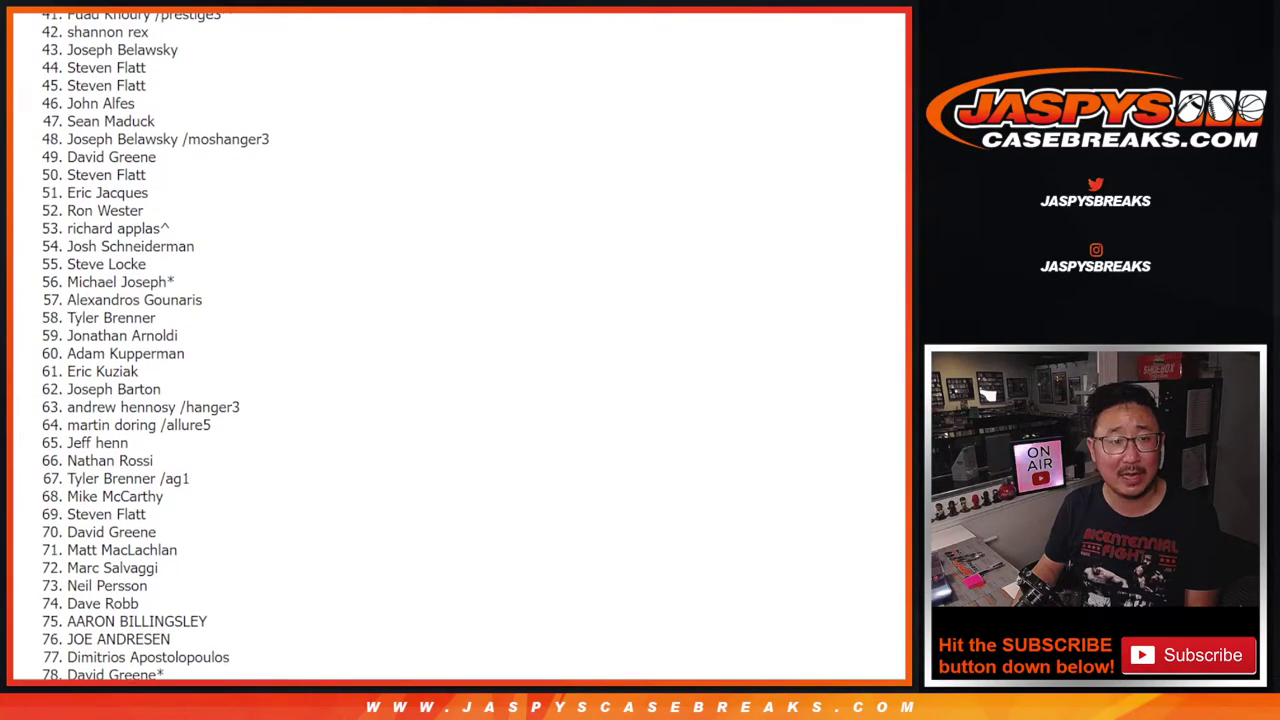
pyautogui.scroll(4, 458, 345)
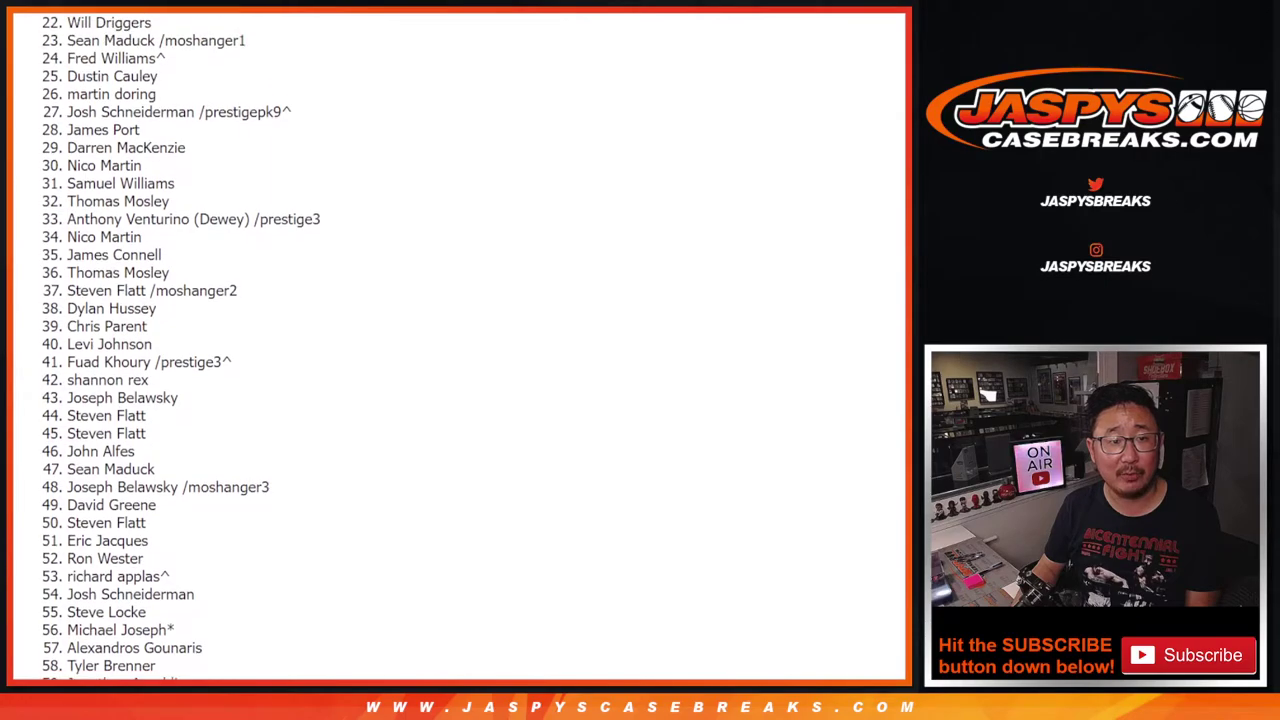
pyautogui.scroll(4, 458, 345)
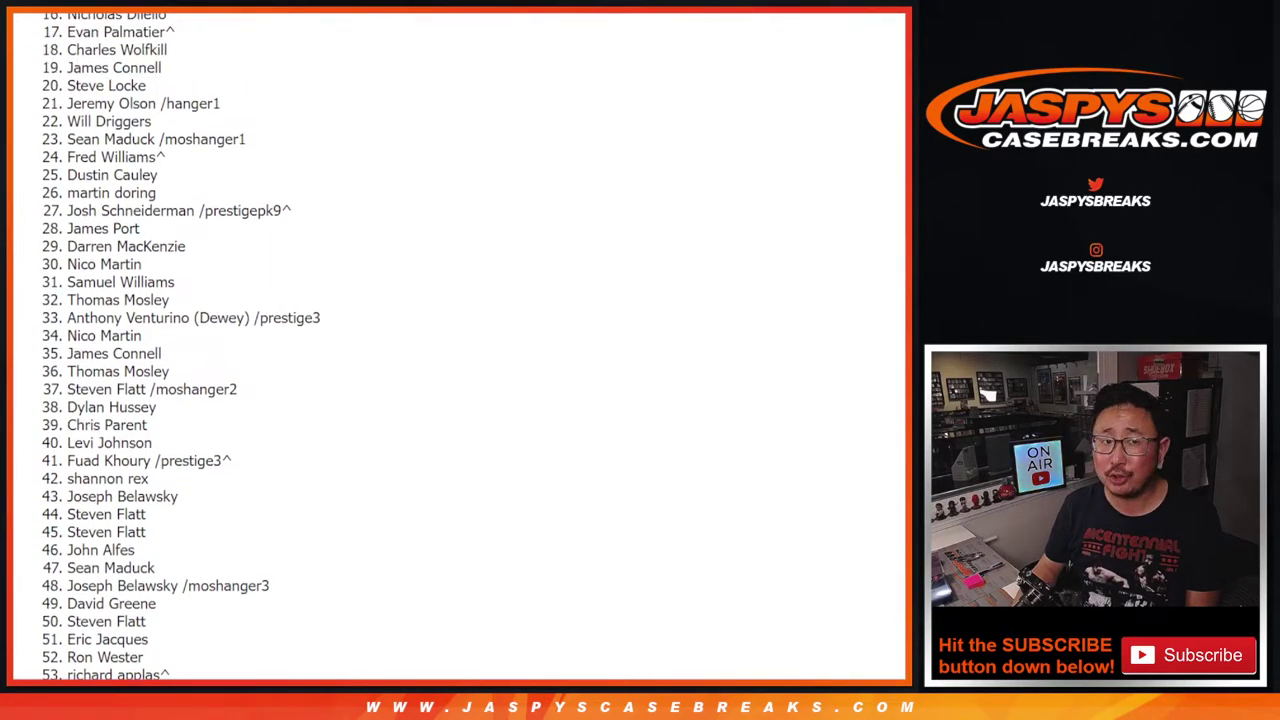
pyautogui.scroll(4, 458, 345)
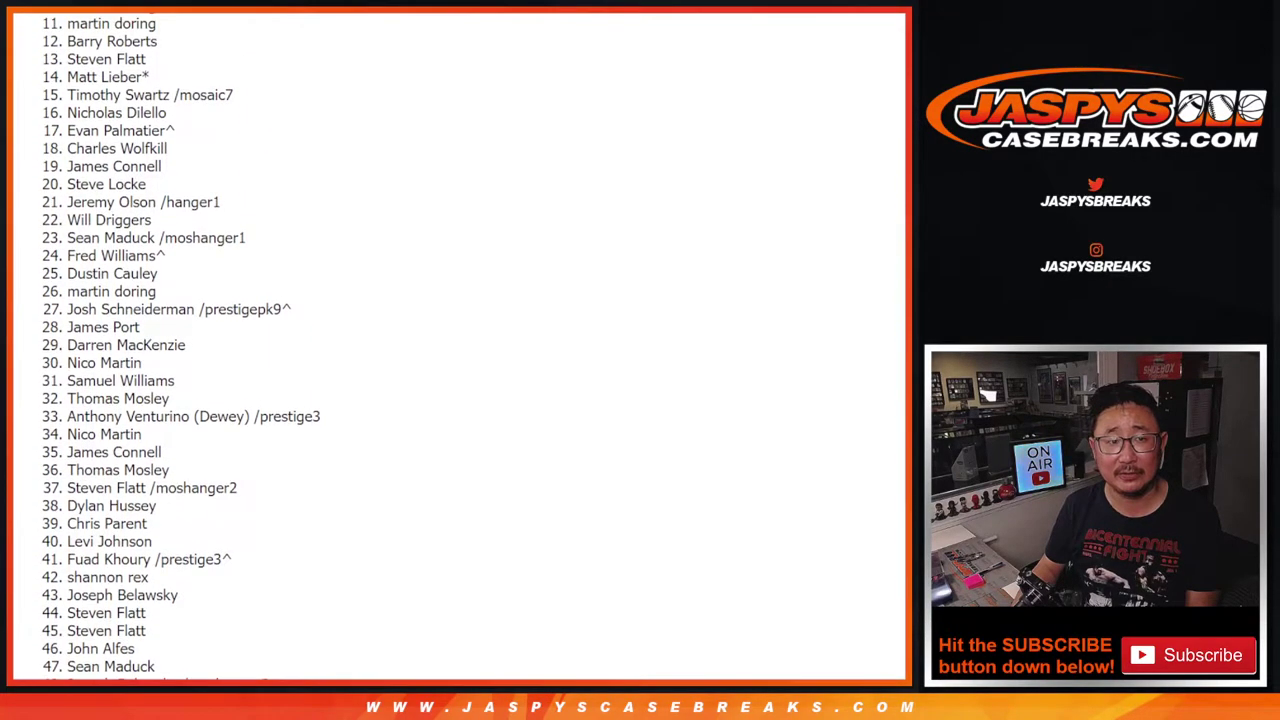
pyautogui.scroll(2, 458, 345)
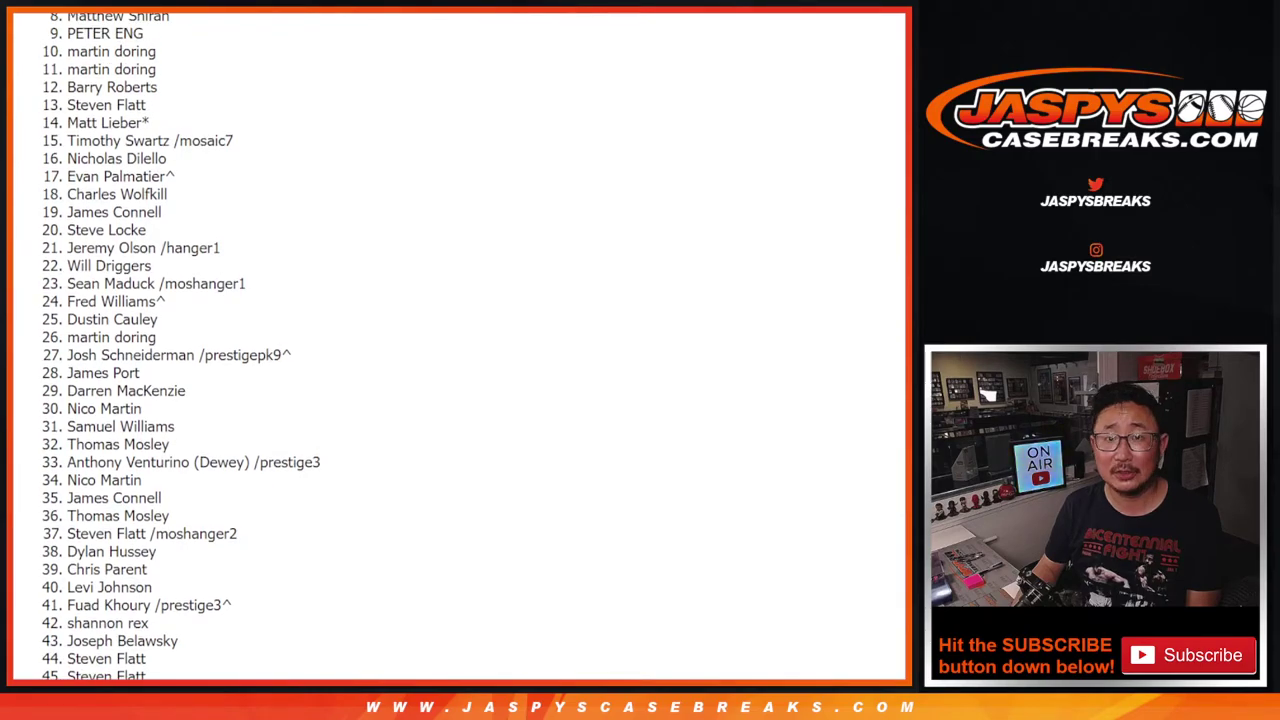
pyautogui.scroll(2, 458, 345)
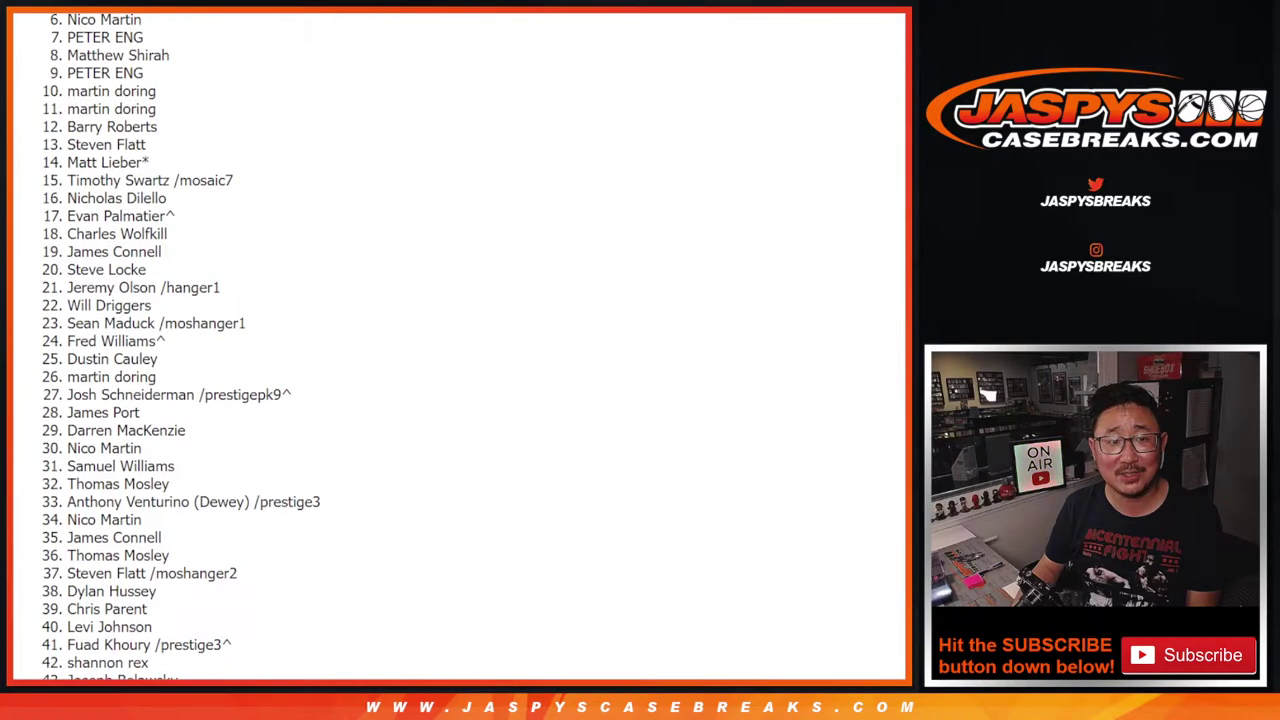
pyautogui.scroll(3, 458, 345)
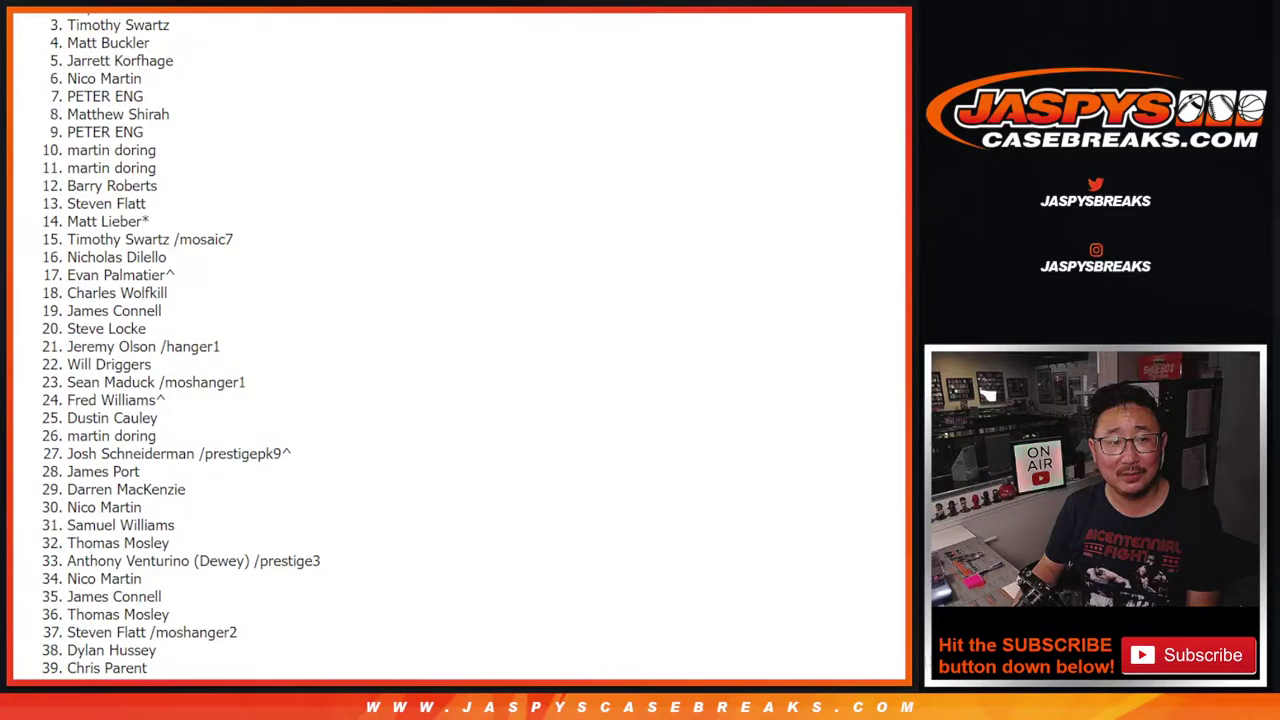
pyautogui.scroll(1, 458, 345)
pyautogui.scroll(1, 458, 345)
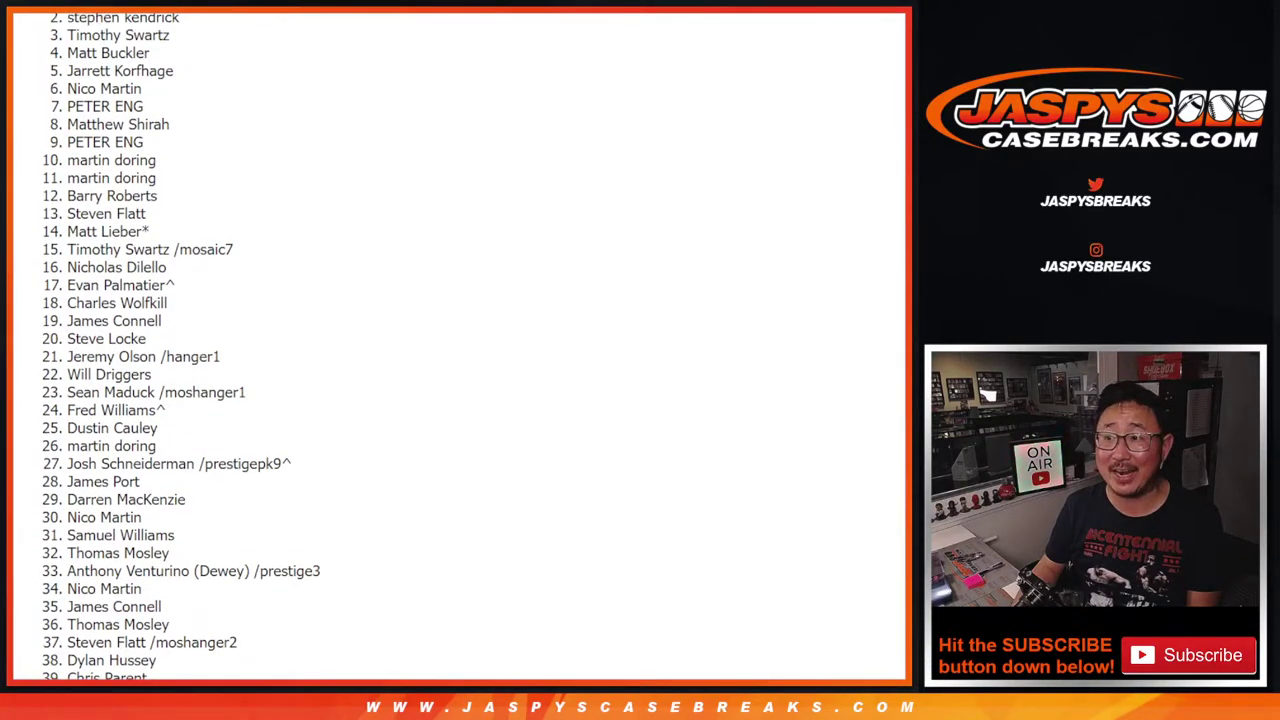
pyautogui.scroll(2, 826, 84)
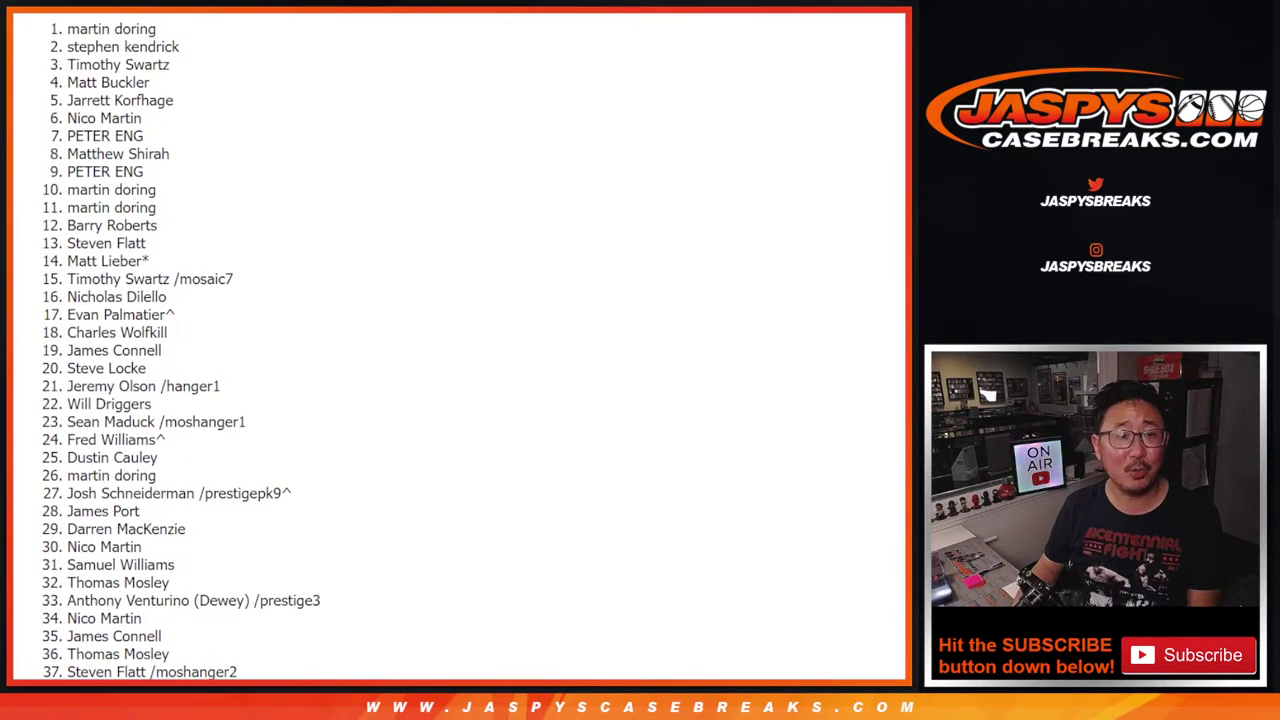
# Step: Copy all 120 randomized names and paste them into THE JASPY'S WAX PARTY spreadsheet from cell A1, beside the prizes
pyautogui.moveTo(70, 34); pyautogui.dragTo(186, 358)
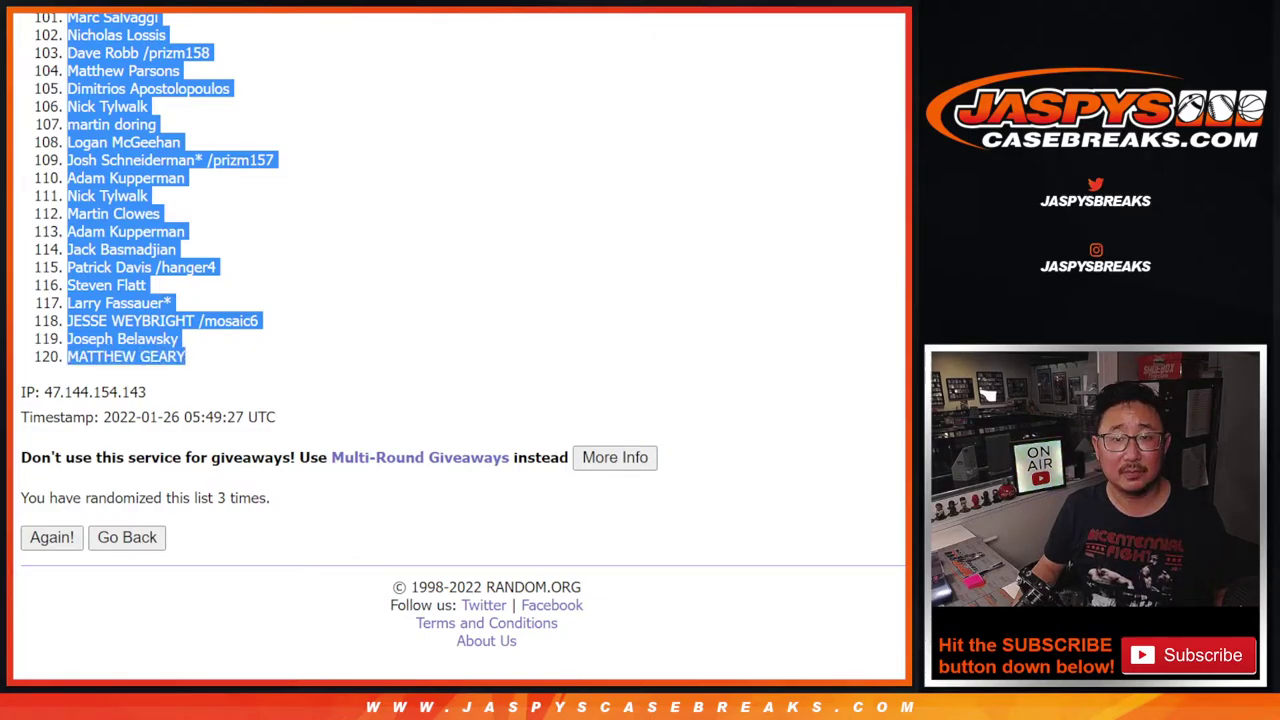
pyautogui.hotkey('ctrl', 'Tab')
pyautogui.hotkey('ctrl', 'Tab')
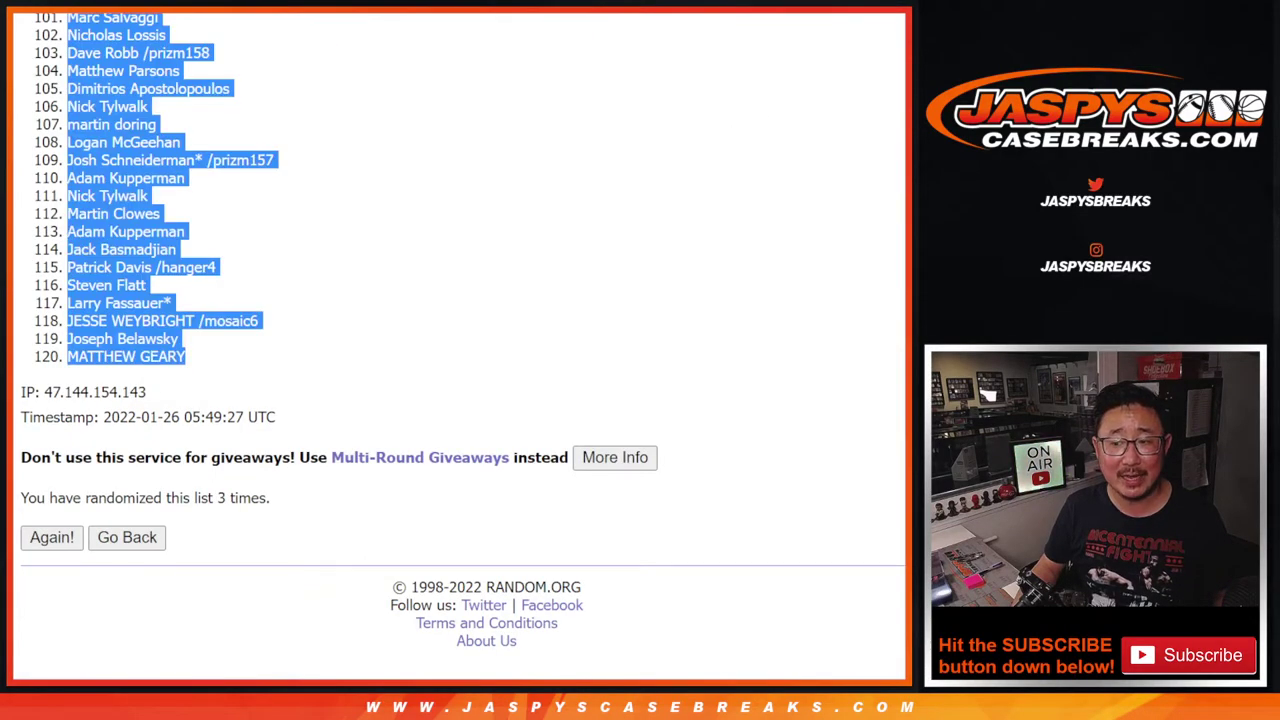
pyautogui.hotkey('ctrl', 'Tab')
pyautogui.click(156, 149)
pyautogui.hotkey('ctrl', 'v')
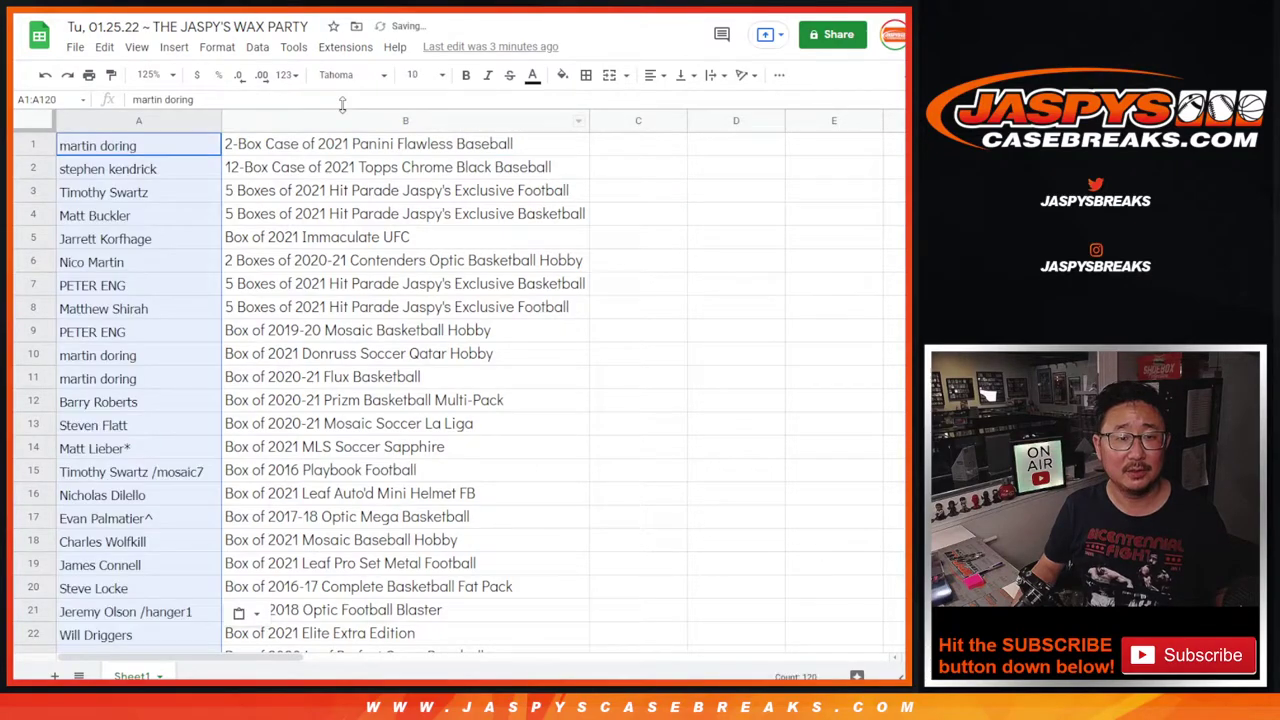
# Step: Format the pasted names in A1:A120 with font size 12 and the Didact Gothic font
pyautogui.click(418, 74)
pyautogui.click(416, 258)
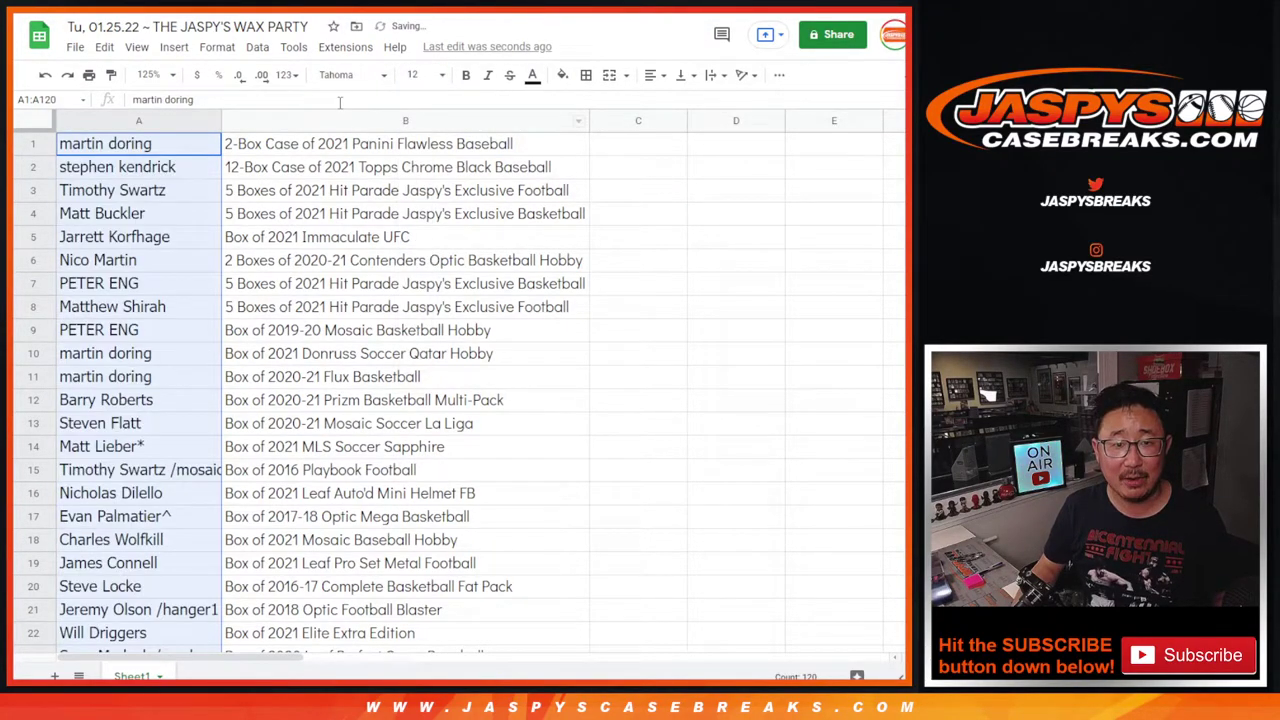
pyautogui.click(350, 74)
pyautogui.click(352, 228)
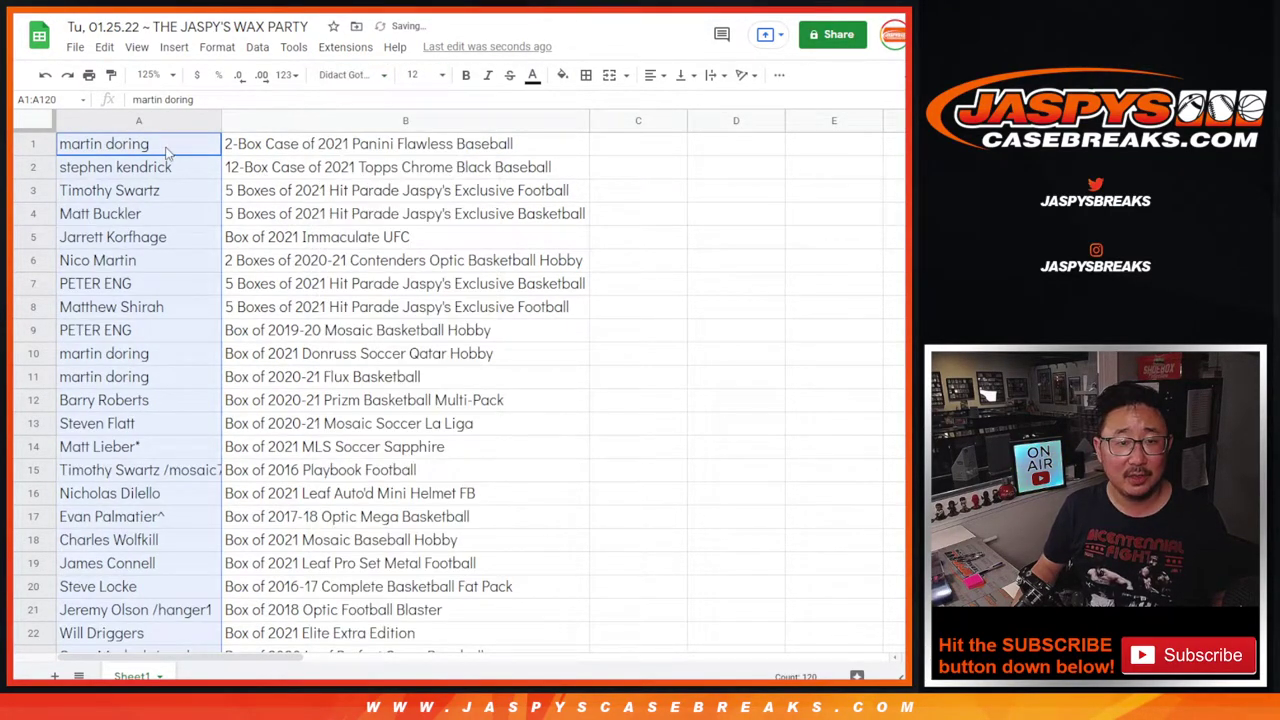
# Step: Check the winner and prize pairings in rows 1 to 5, highlighting each row while reading it
pyautogui.click(36, 144)
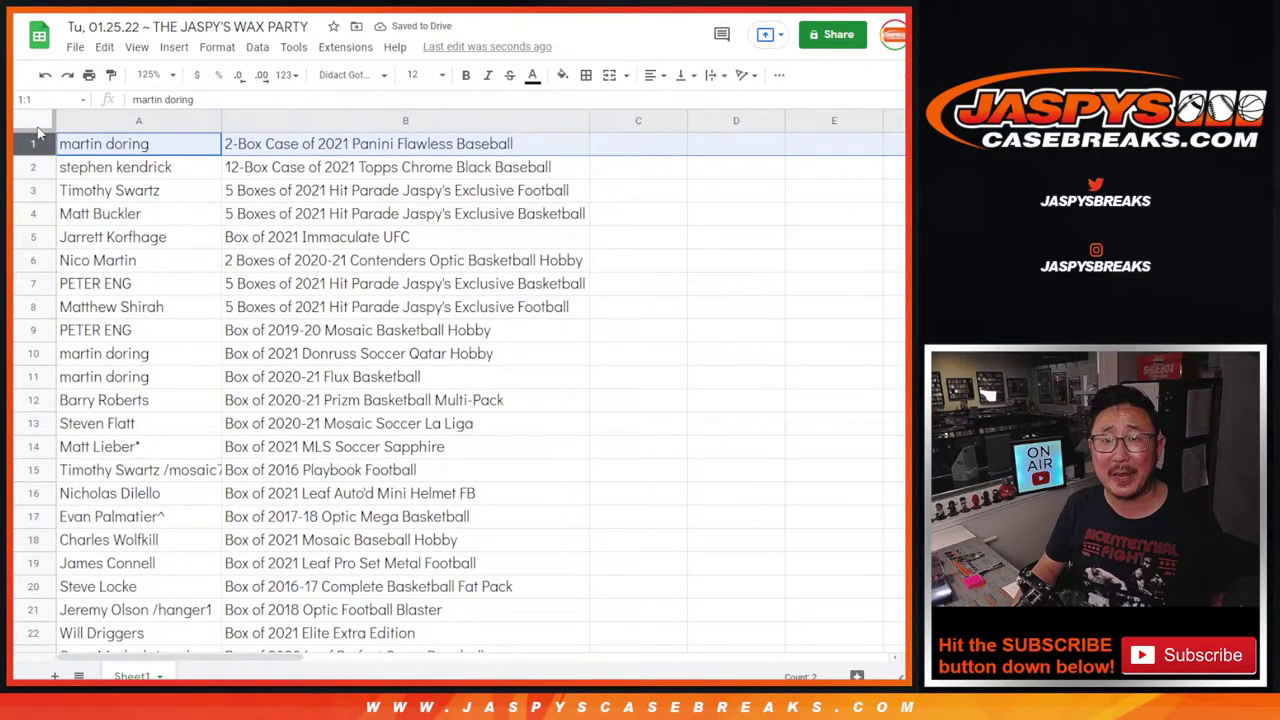
pyautogui.click(108, 170)
pyautogui.keyDown('shift'); pyautogui.click(264, 169); pyautogui.keyUp('shift')
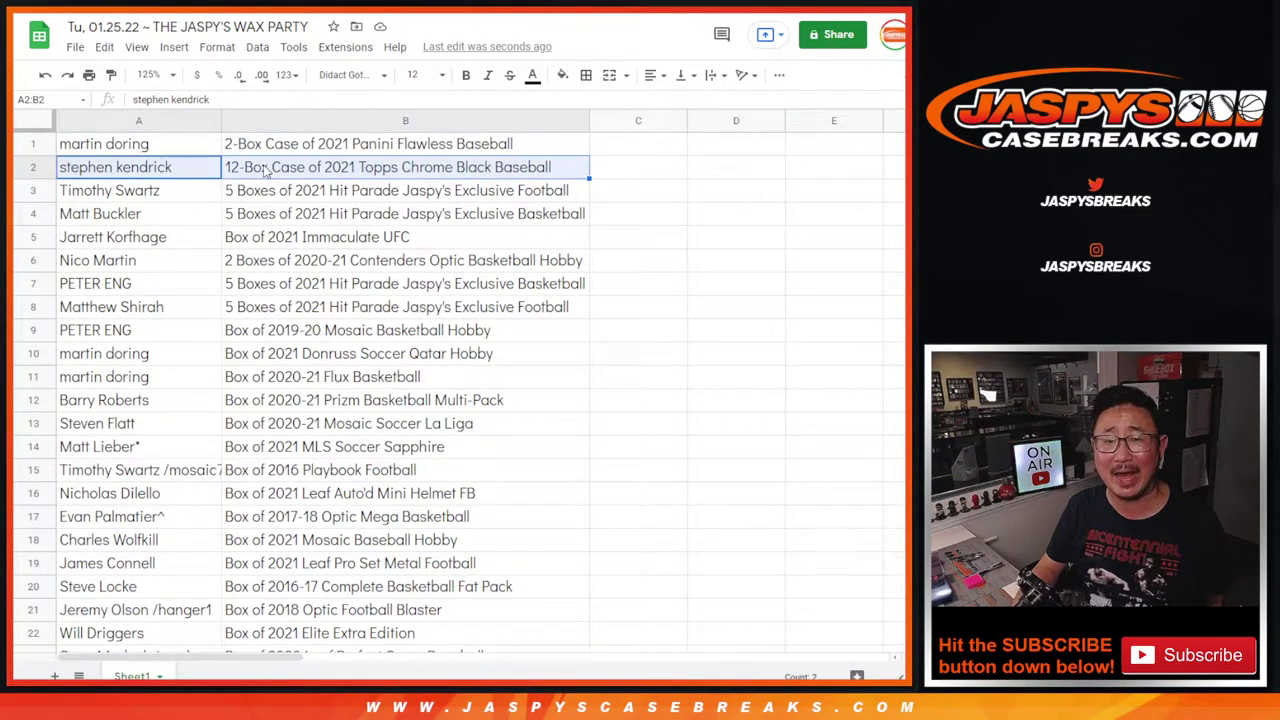
pyautogui.click(134, 198)
pyautogui.keyDown('shift'); pyautogui.click(276, 200); pyautogui.keyUp('shift')
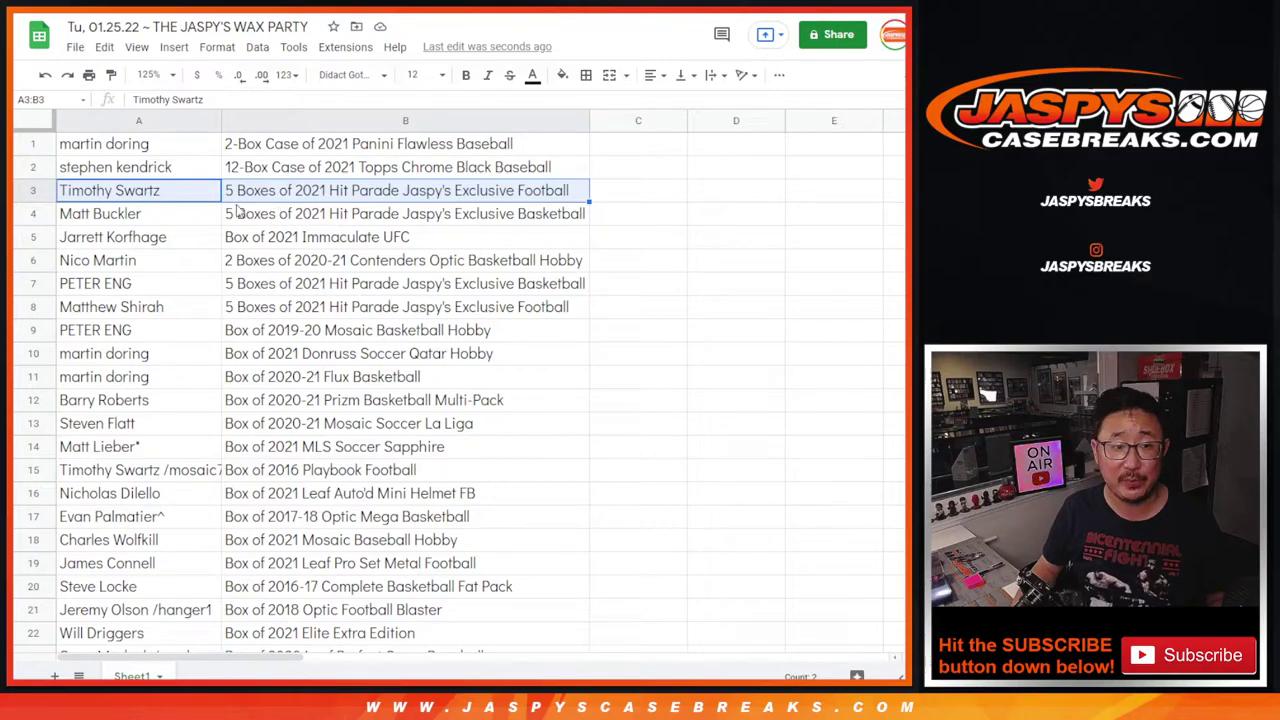
pyautogui.click(196, 222)
pyautogui.keyDown('shift'); pyautogui.click(248, 225); pyautogui.keyUp('shift')
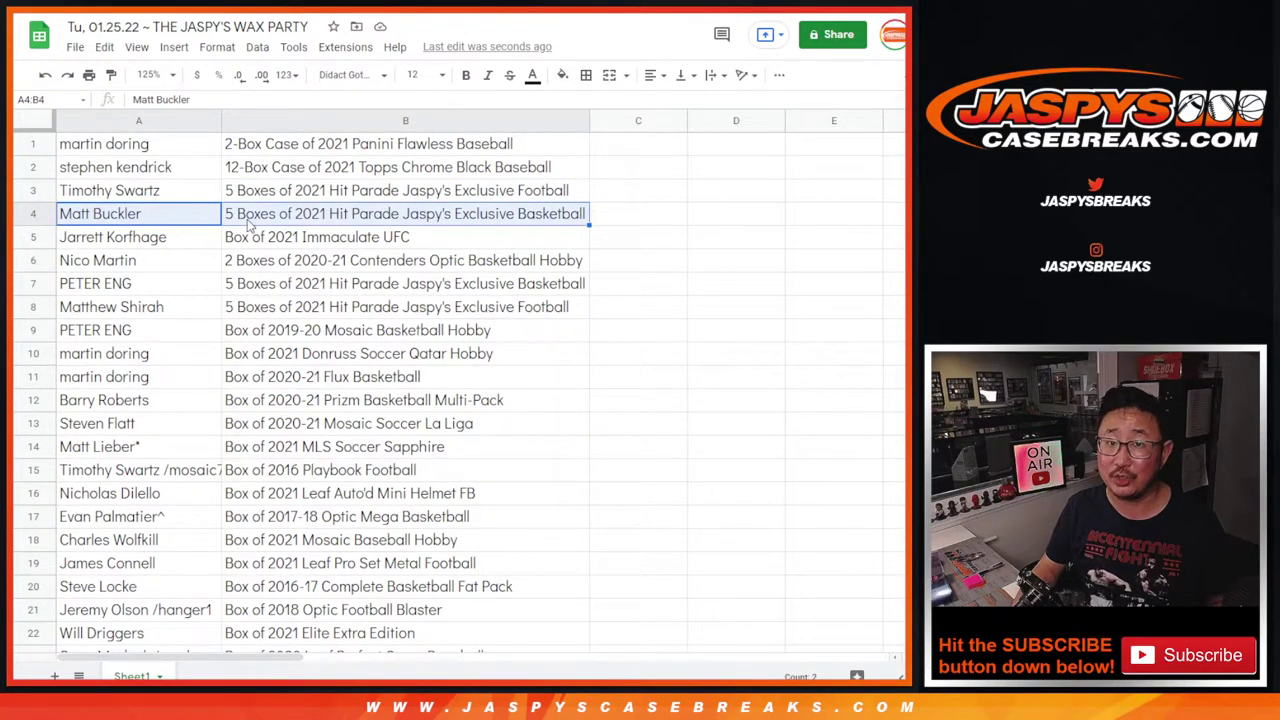
pyautogui.click(179, 240)
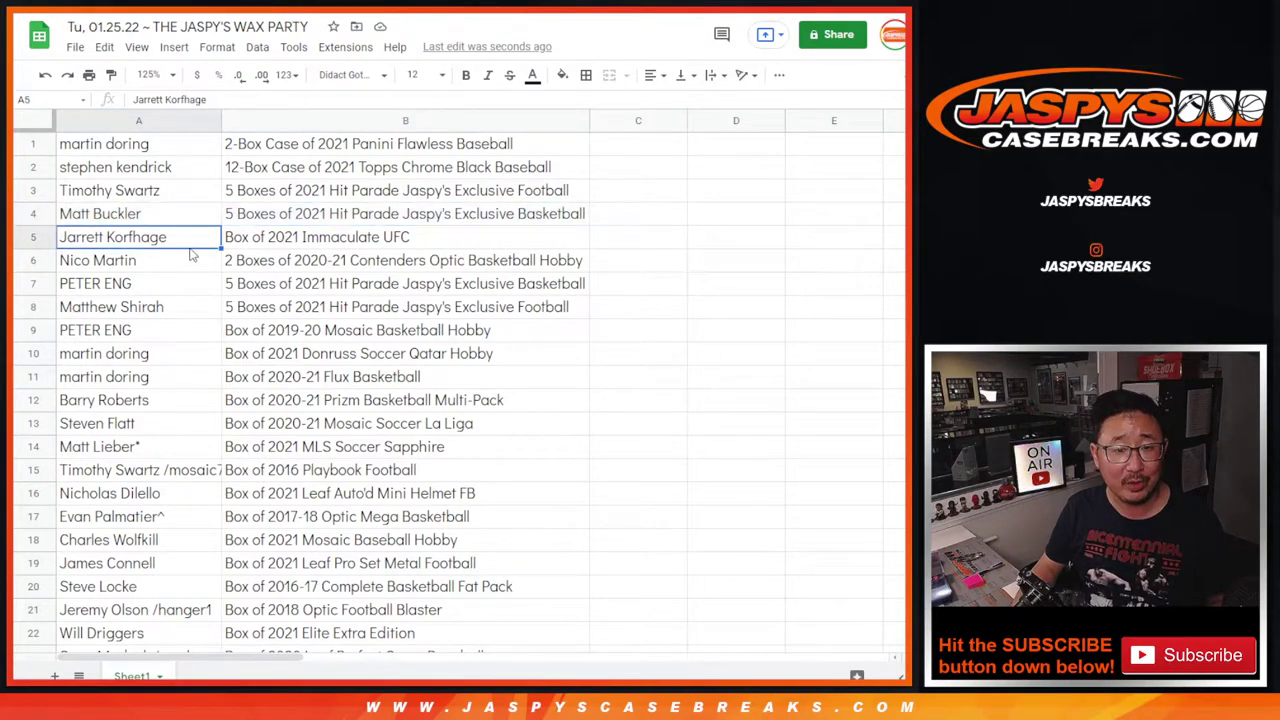
# Step: Check the winner and prize pairings in rows 6 to 9 one row at a time
pyautogui.click(172, 266)
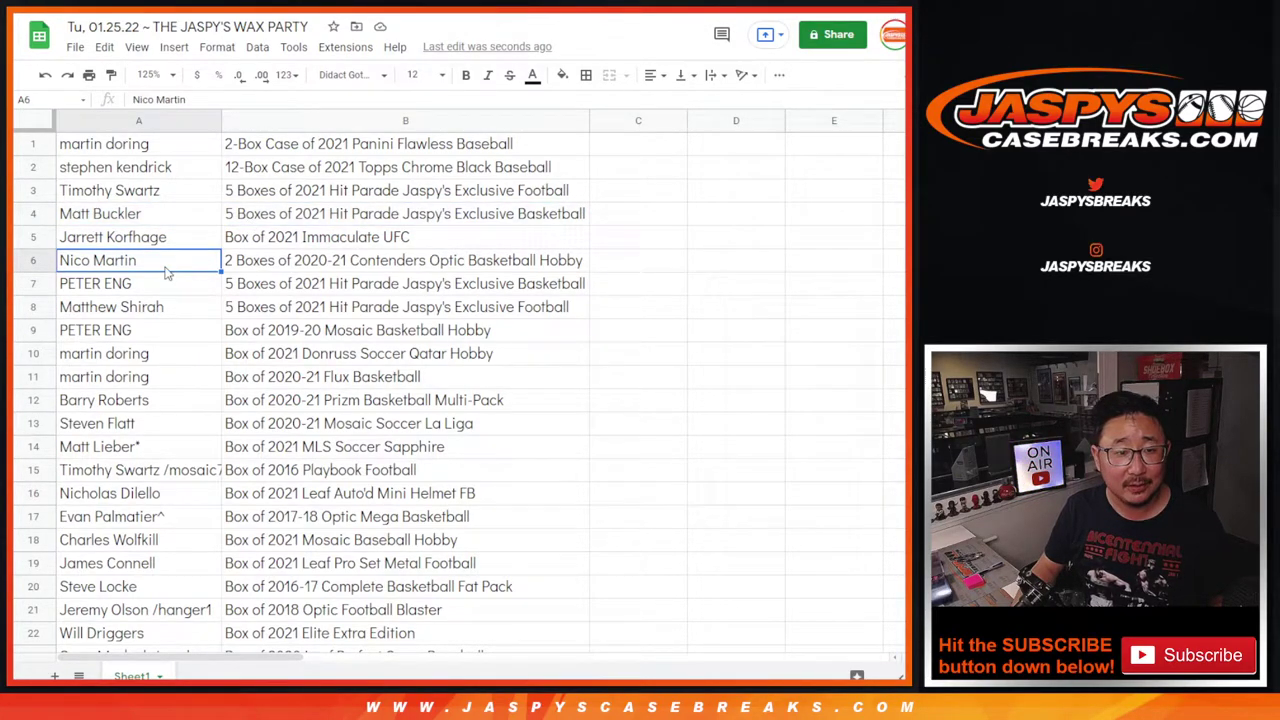
pyautogui.scroll(-2, 185, 268)
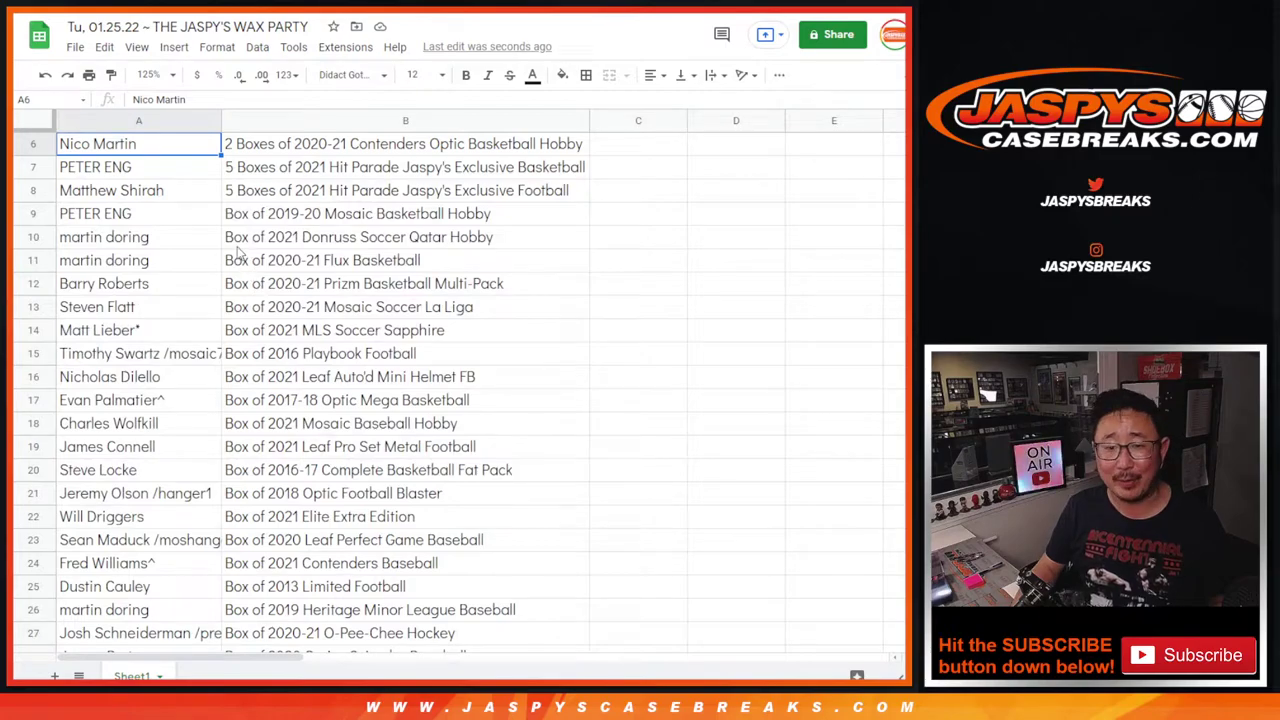
pyautogui.keyDown('shift'); pyautogui.click(255, 150); pyautogui.keyUp('shift')
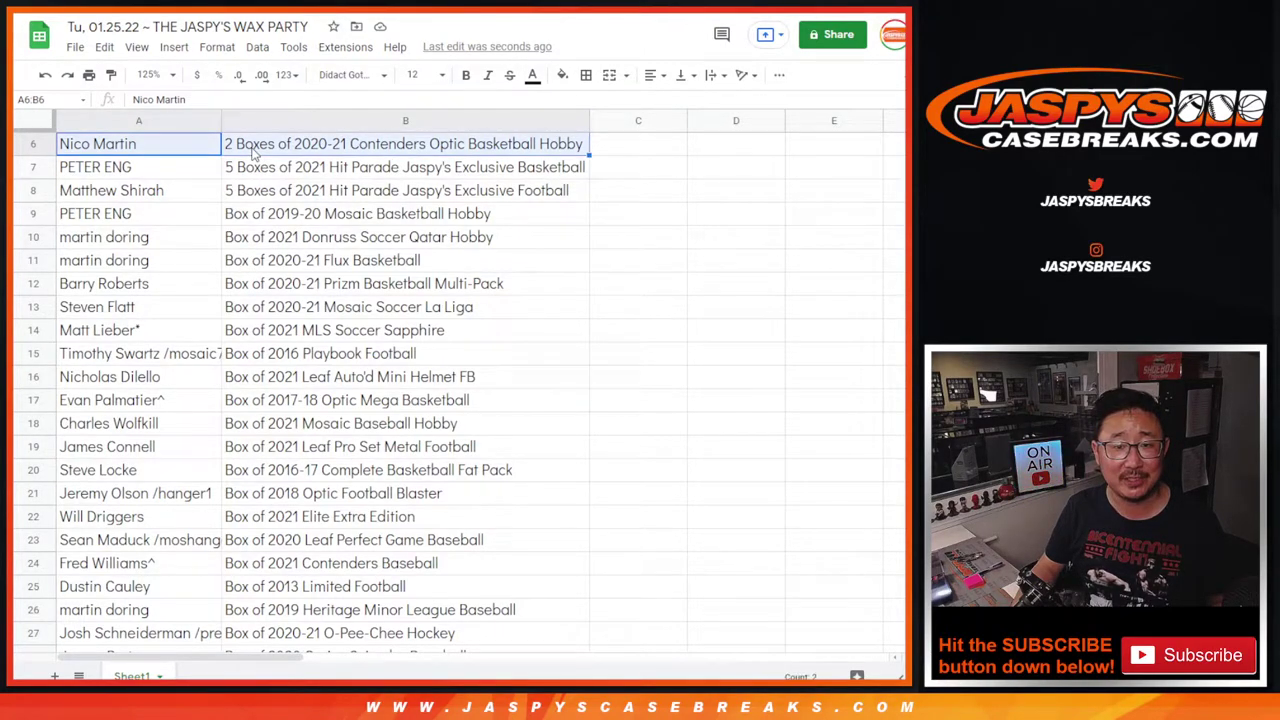
pyautogui.click(182, 177)
pyautogui.keyDown('shift'); pyautogui.click(314, 174); pyautogui.keyUp('shift')
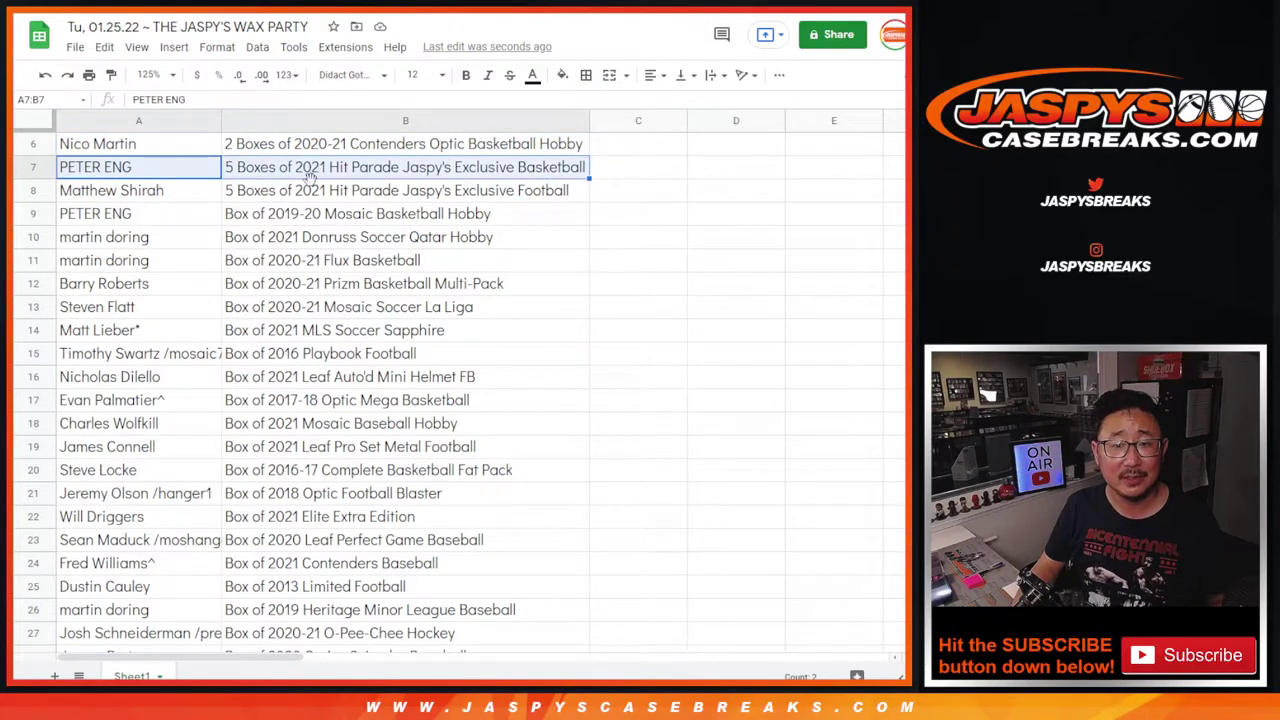
pyautogui.keyDown('shift'); pyautogui.click(318, 193); pyautogui.keyUp('shift')
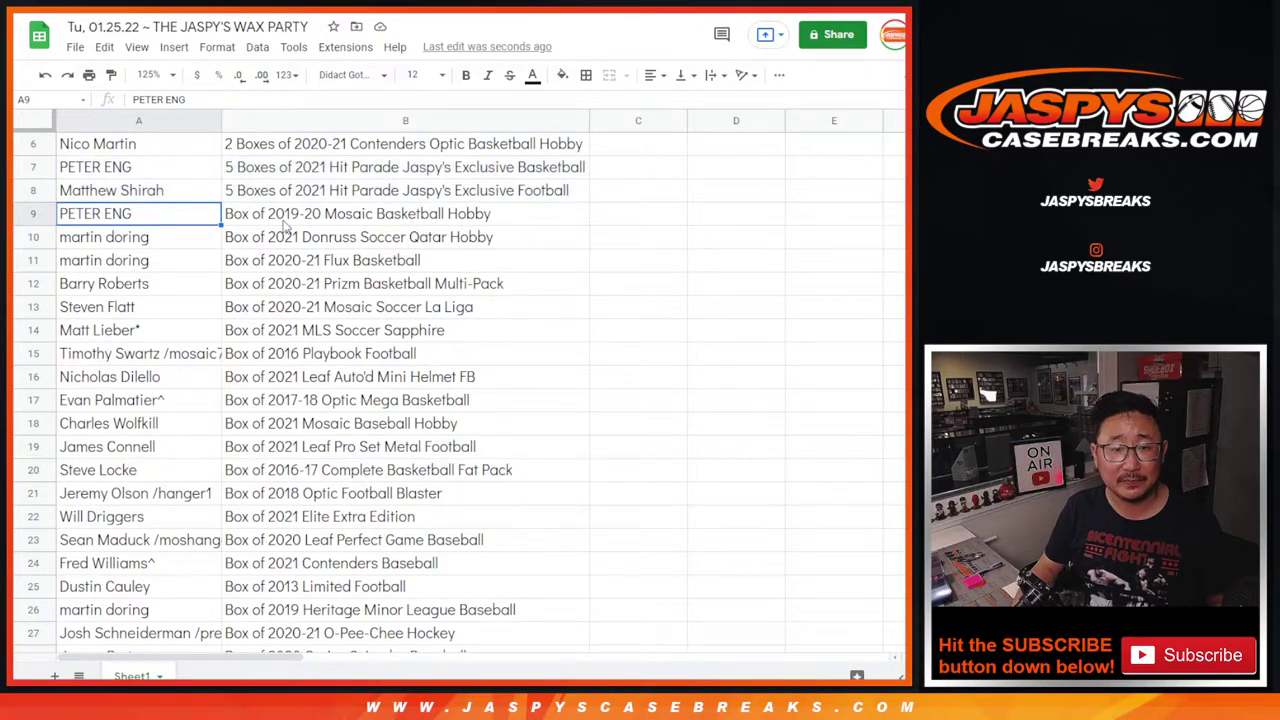
# Step: Skim the winner and prize pairings from row 10 to row 77, marking rows 34, 51 and 68 as reading positions
pyautogui.scroll(-1, 250, 316)
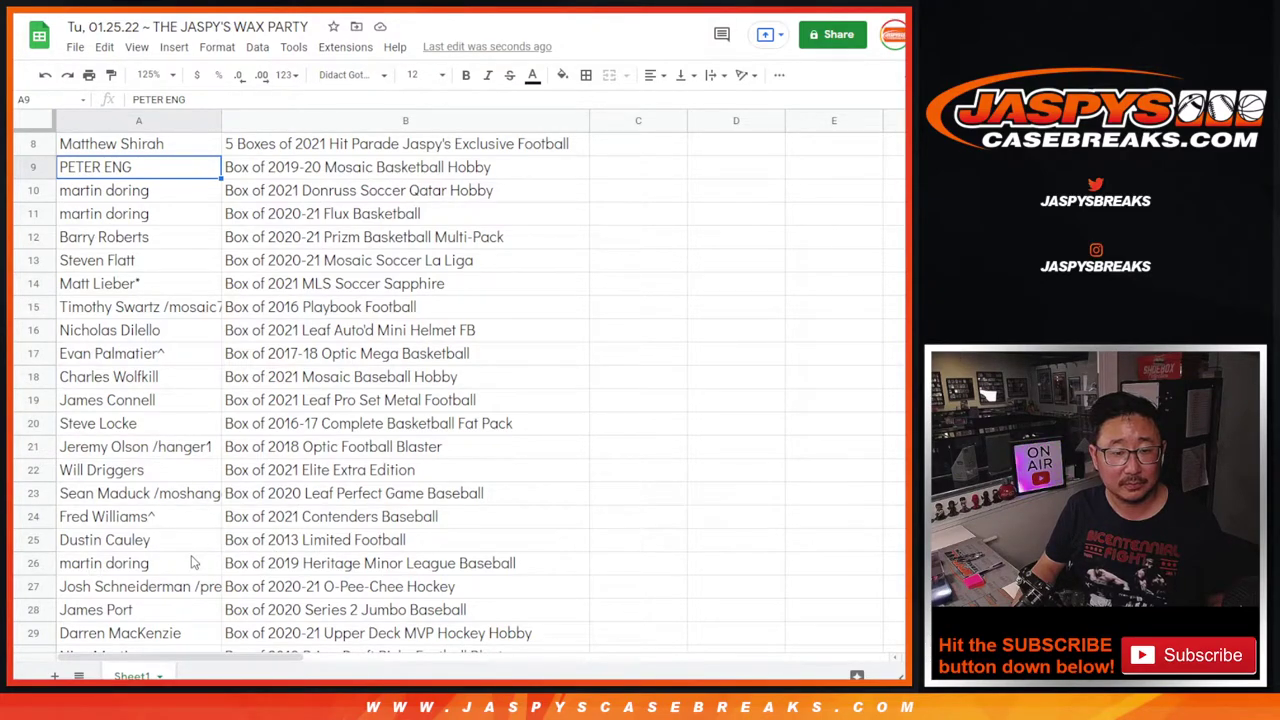
pyautogui.scroll(-4, 193, 563)
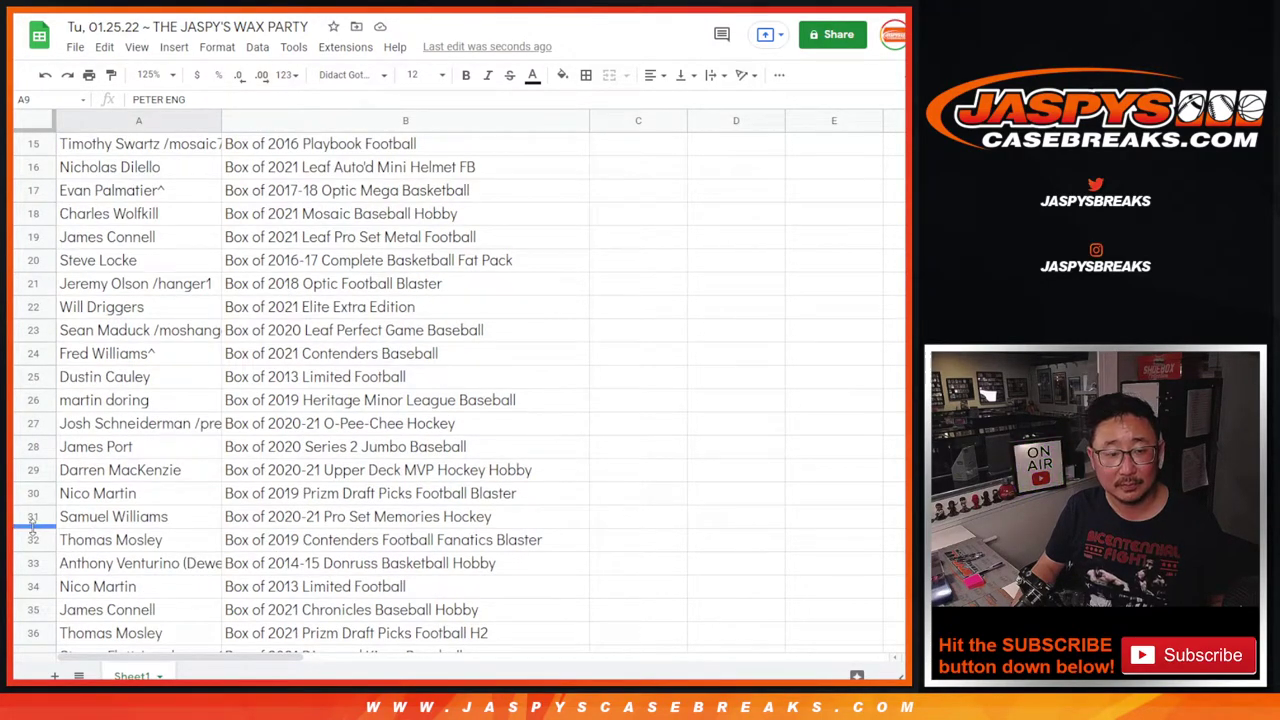
pyautogui.click(33, 586)
pyautogui.scroll(-8, 127, 485)
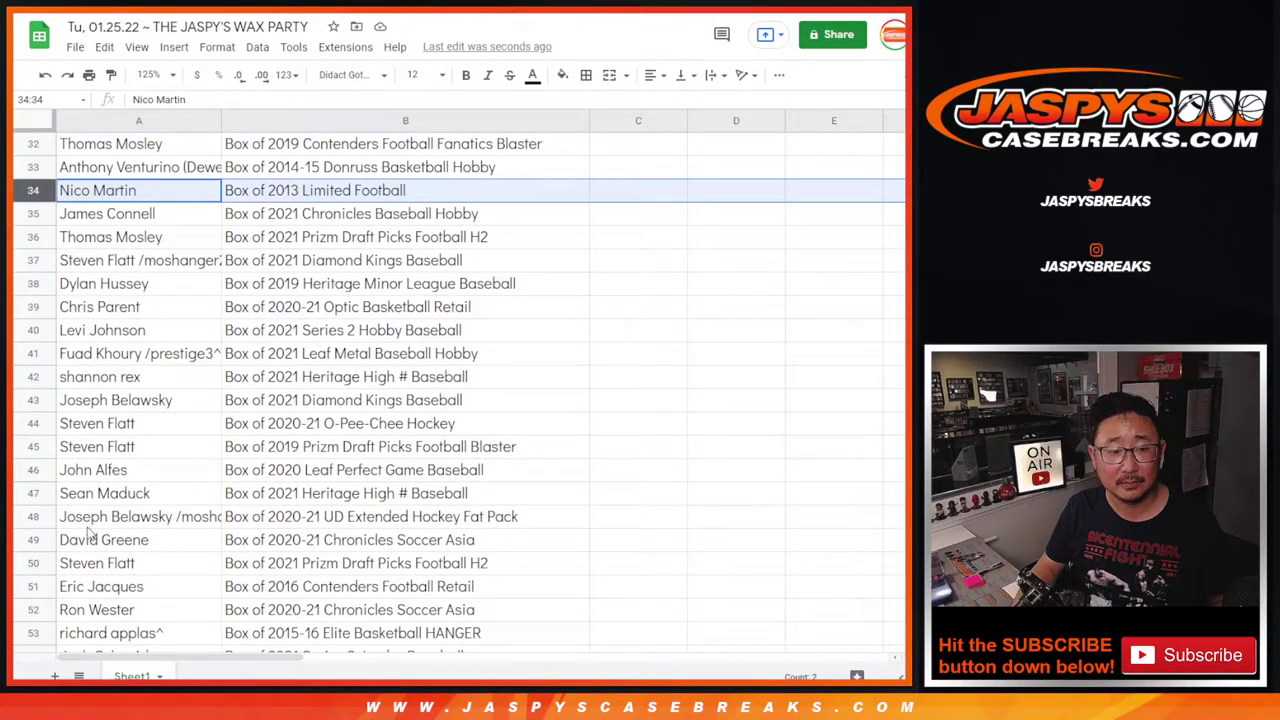
pyautogui.click(36, 588)
pyautogui.scroll(-5, 98, 512)
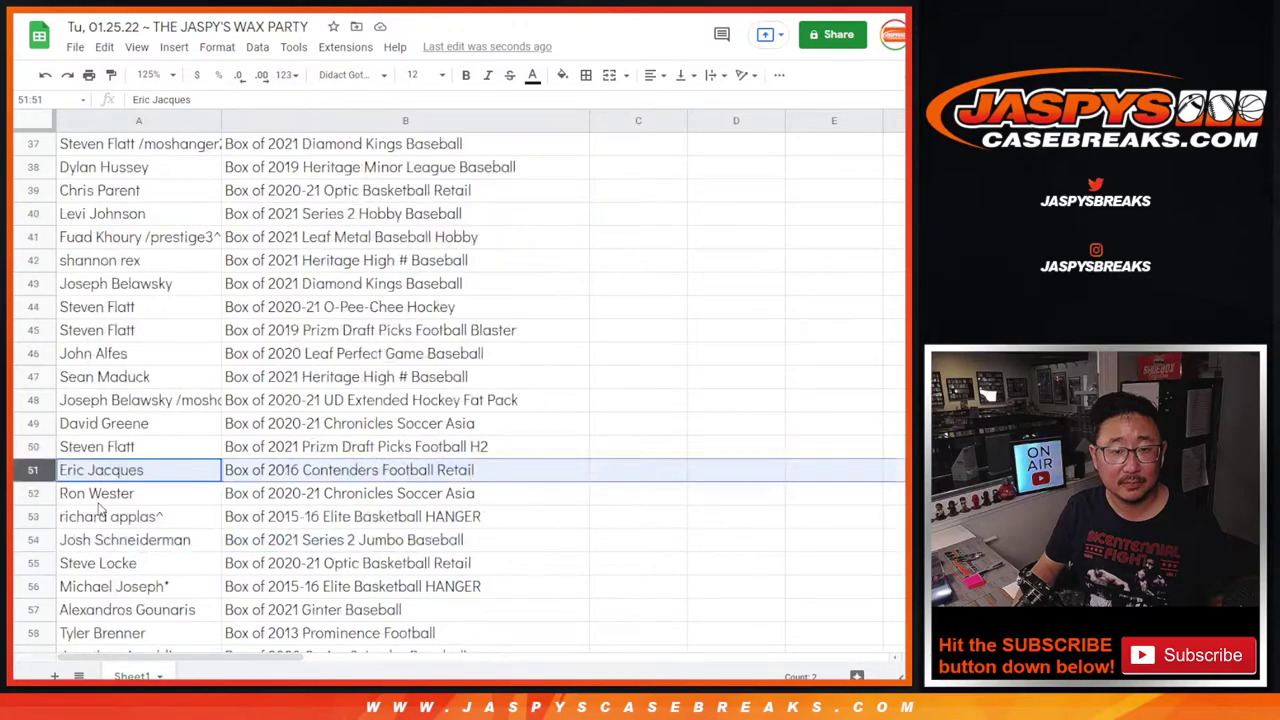
pyautogui.scroll(-3, 98, 510)
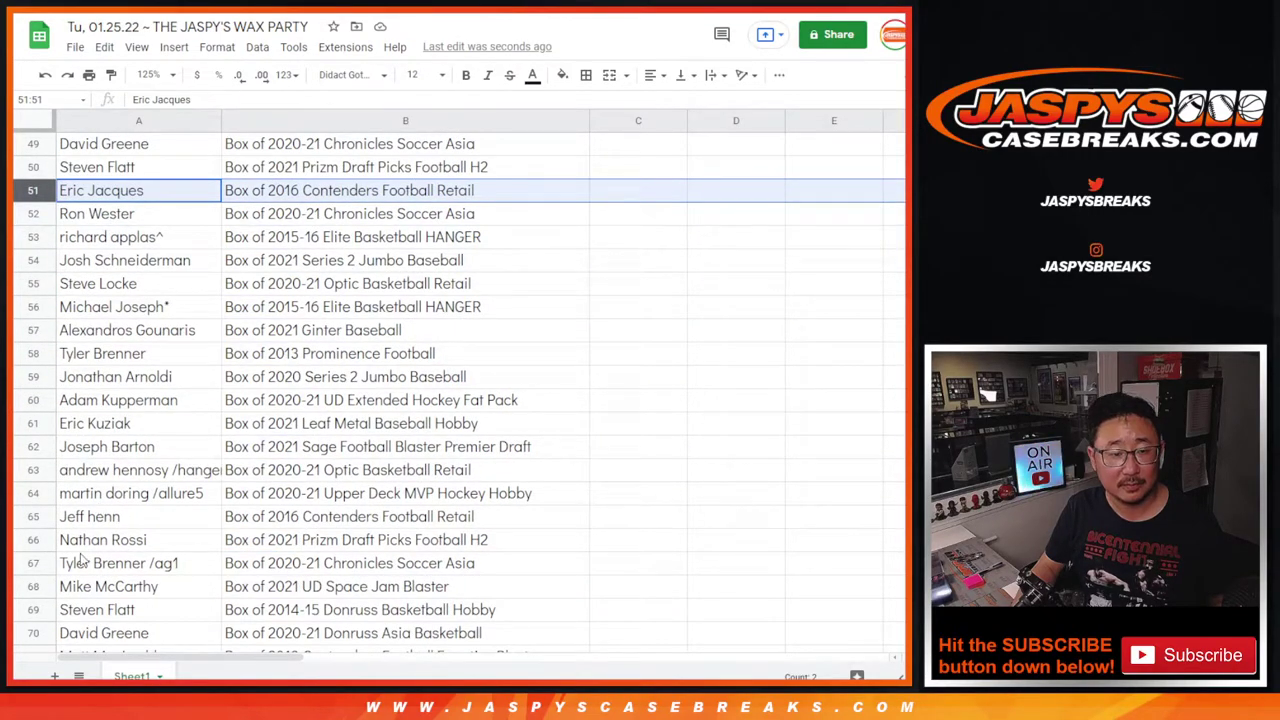
pyautogui.click(33, 587)
pyautogui.scroll(-6, 140, 510)
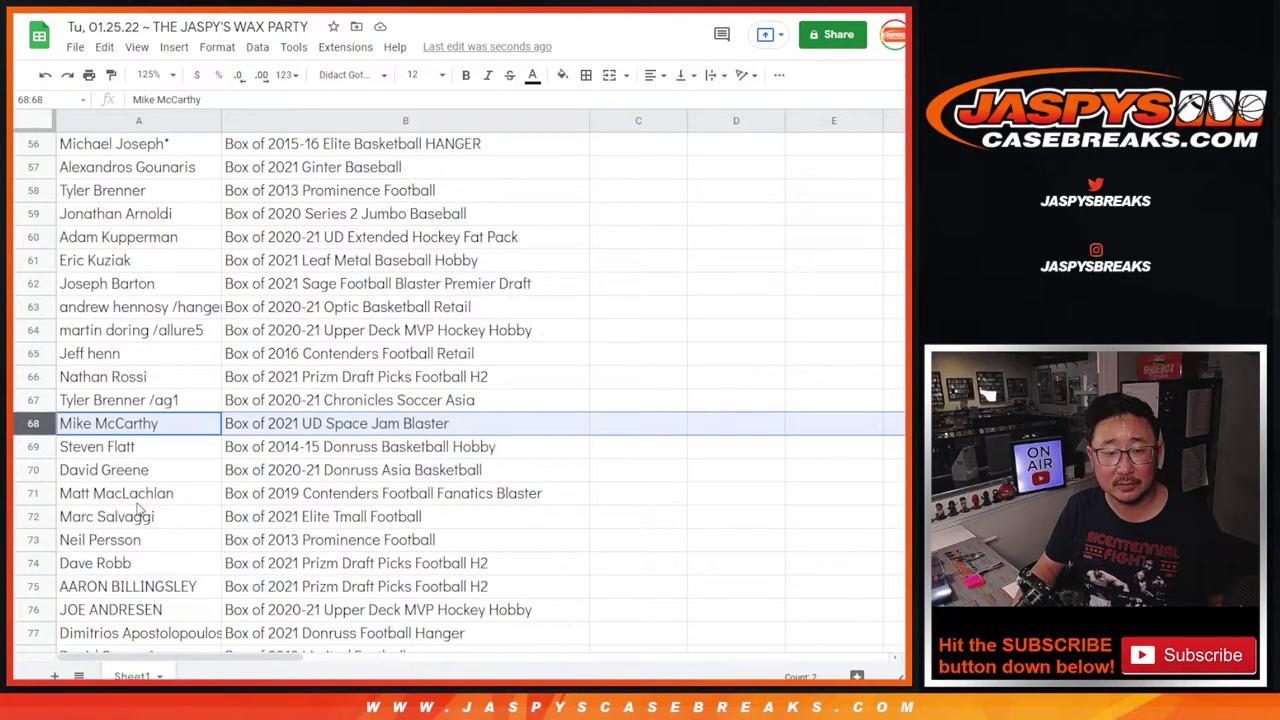
pyautogui.scroll(-3, 140, 510)
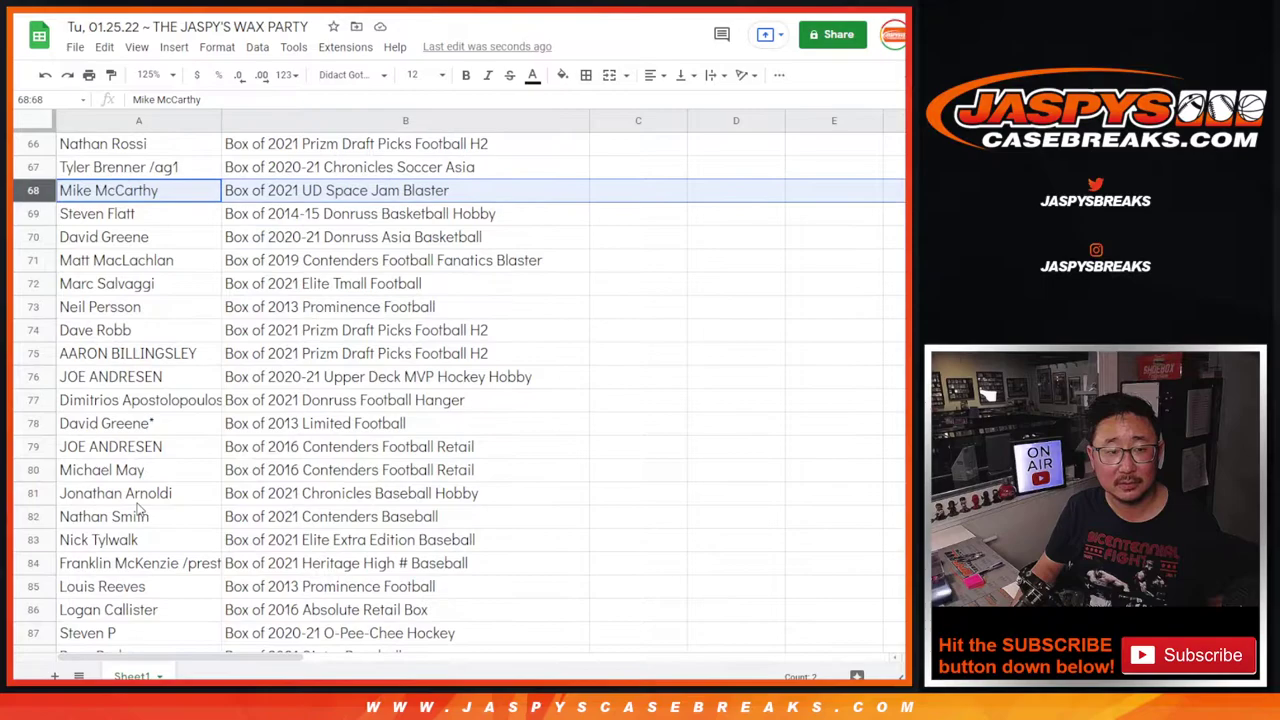
# Step: Skim the remaining winner and prize pairings down to row 120, marking rows 84, 102 and 120 as reading positions
pyautogui.click(42, 567)
pyautogui.scroll(-9, 135, 495)
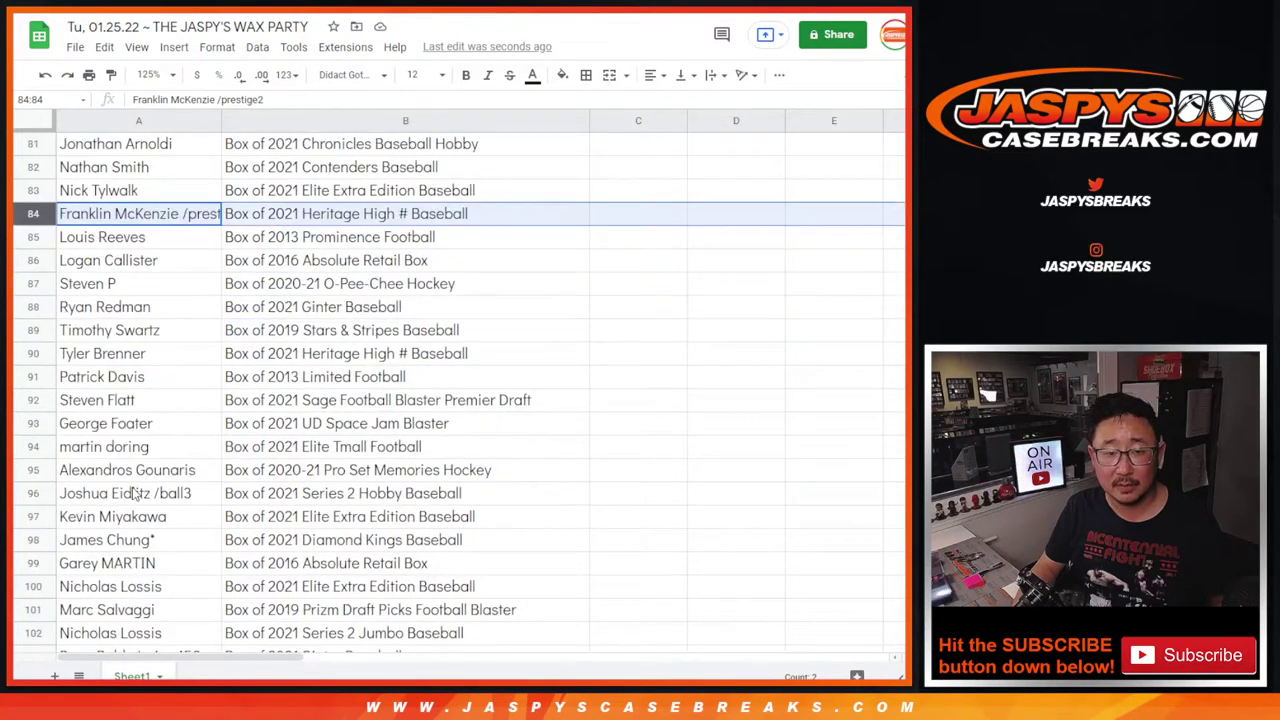
pyautogui.scroll(-1, 135, 495)
pyautogui.click(30, 590)
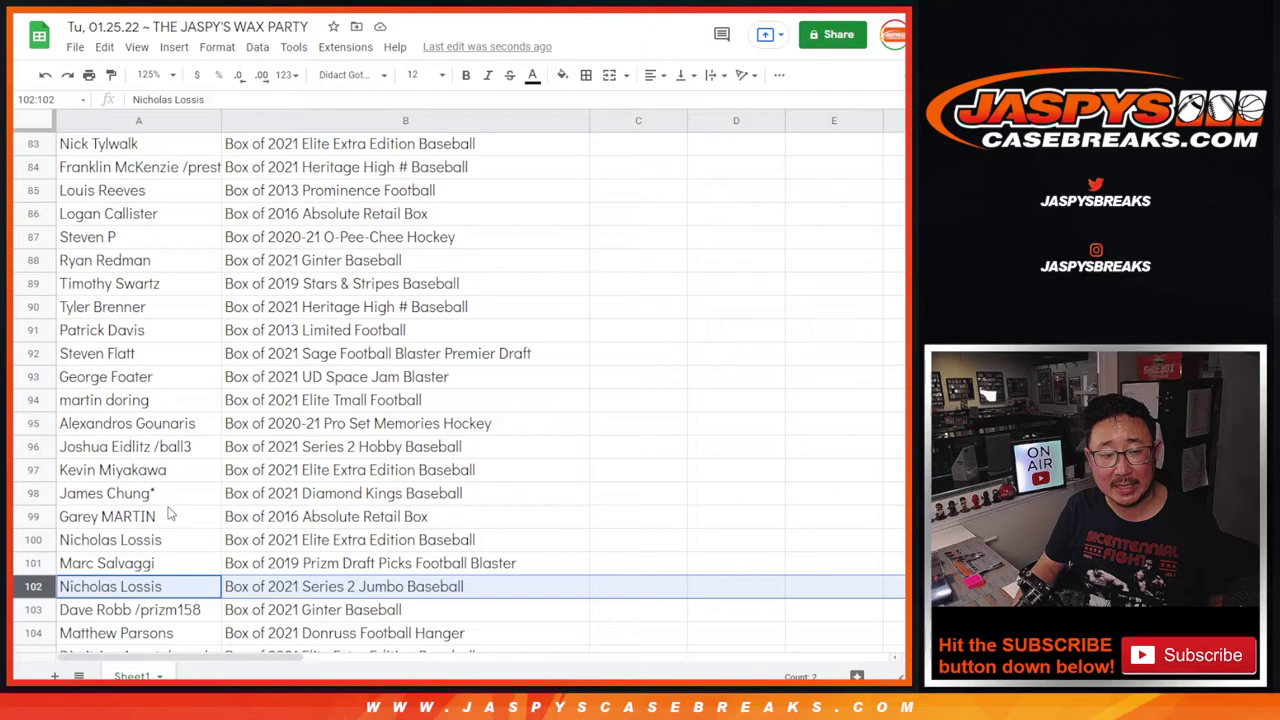
pyautogui.scroll(-7, 170, 513)
pyautogui.scroll(-3, 170, 513)
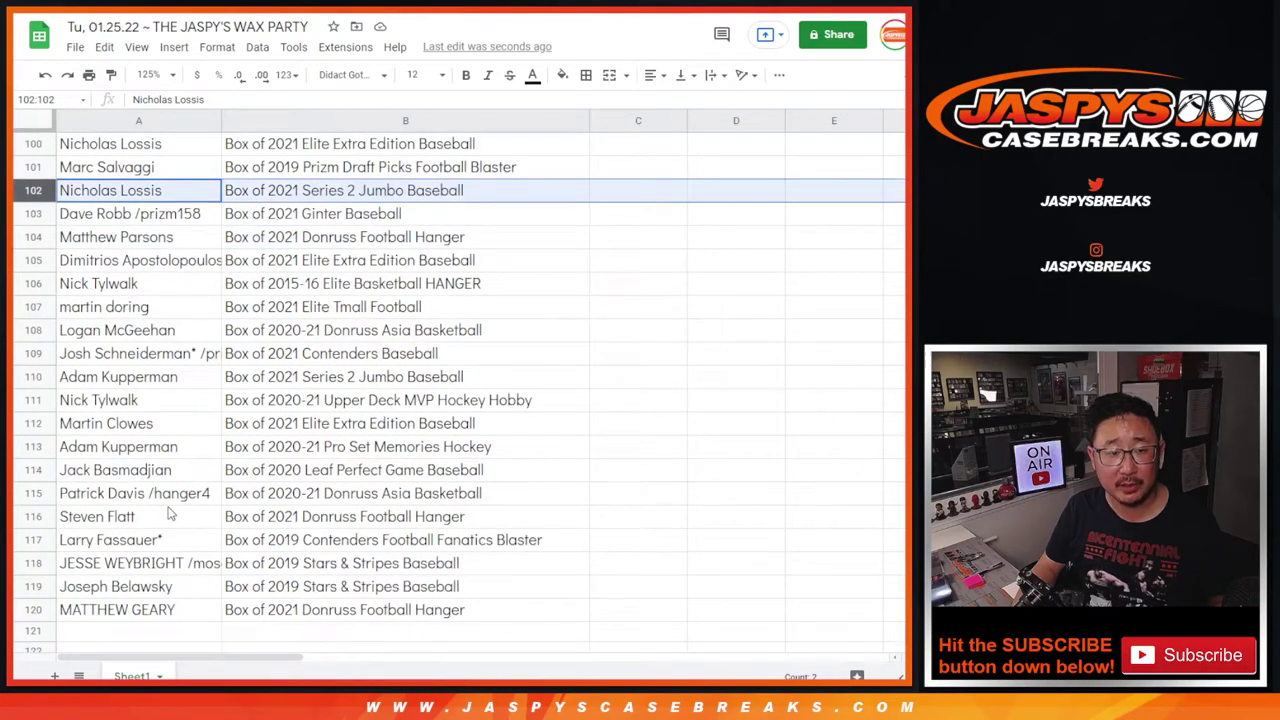
pyautogui.scroll(-1, 170, 513)
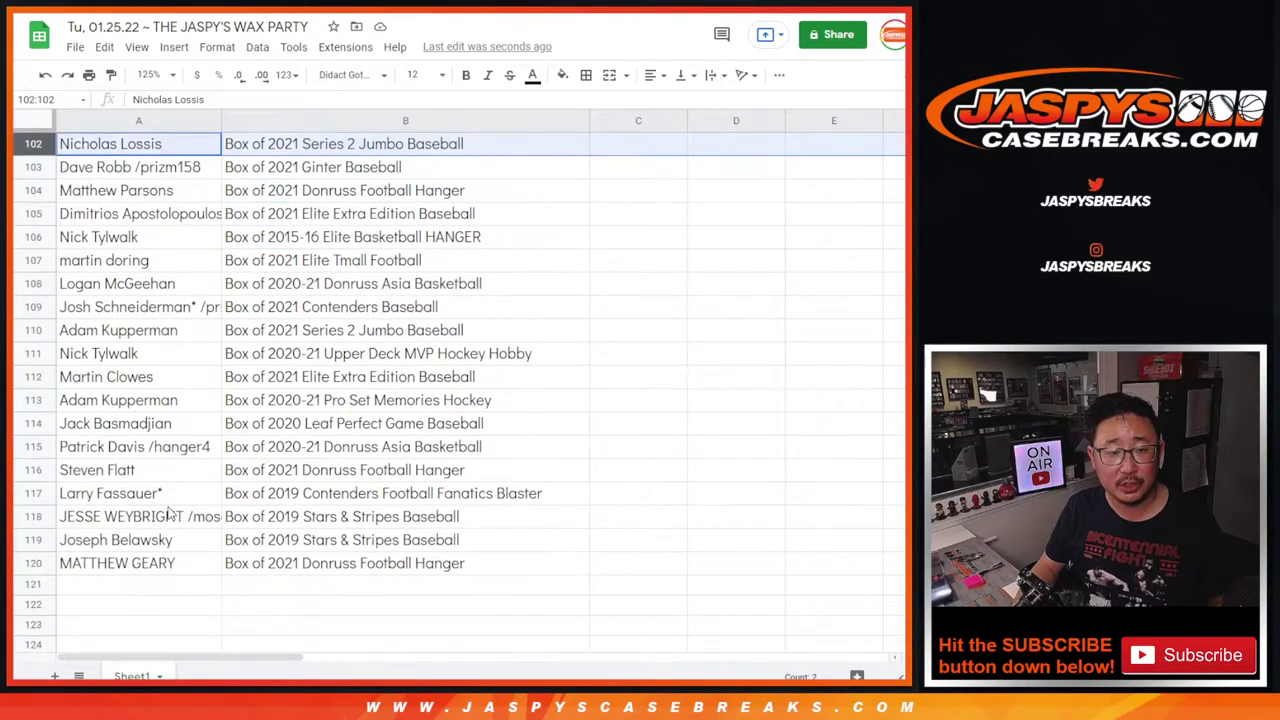
pyautogui.click(28, 563)
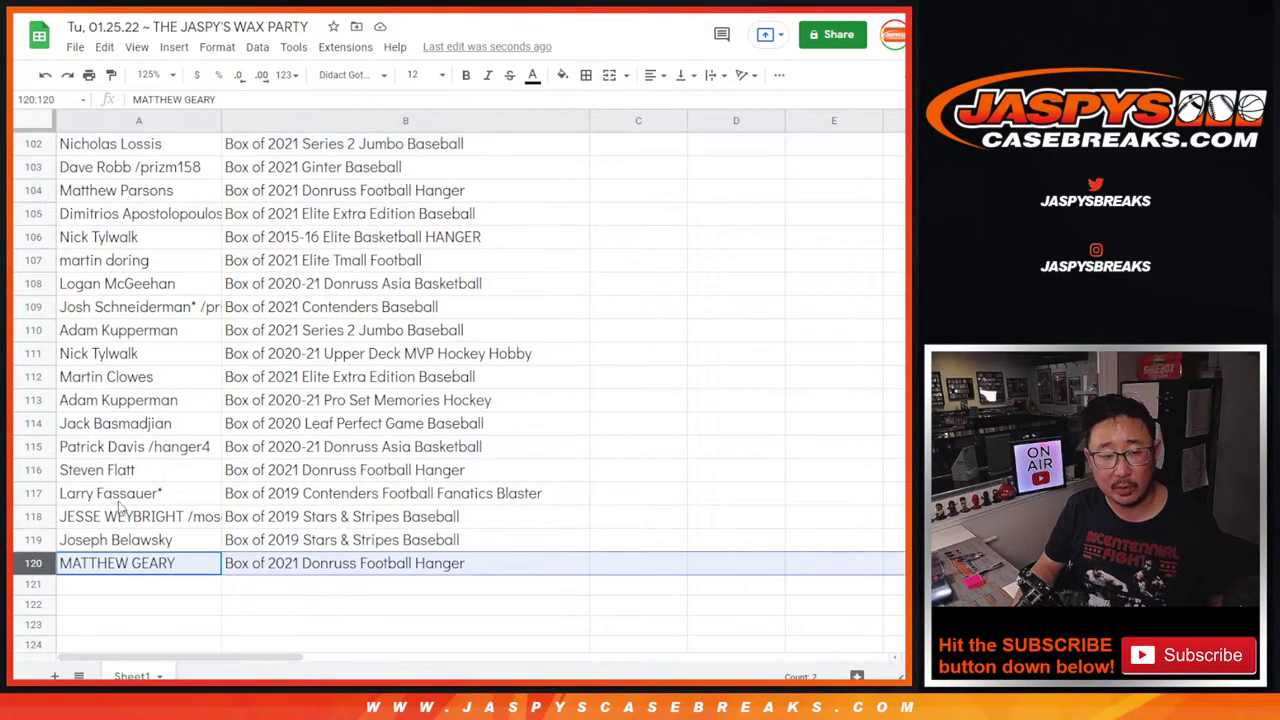
# Step: Fit the width of column A to its longest name and return to cell A1
pyautogui.doubleClick(219, 115)
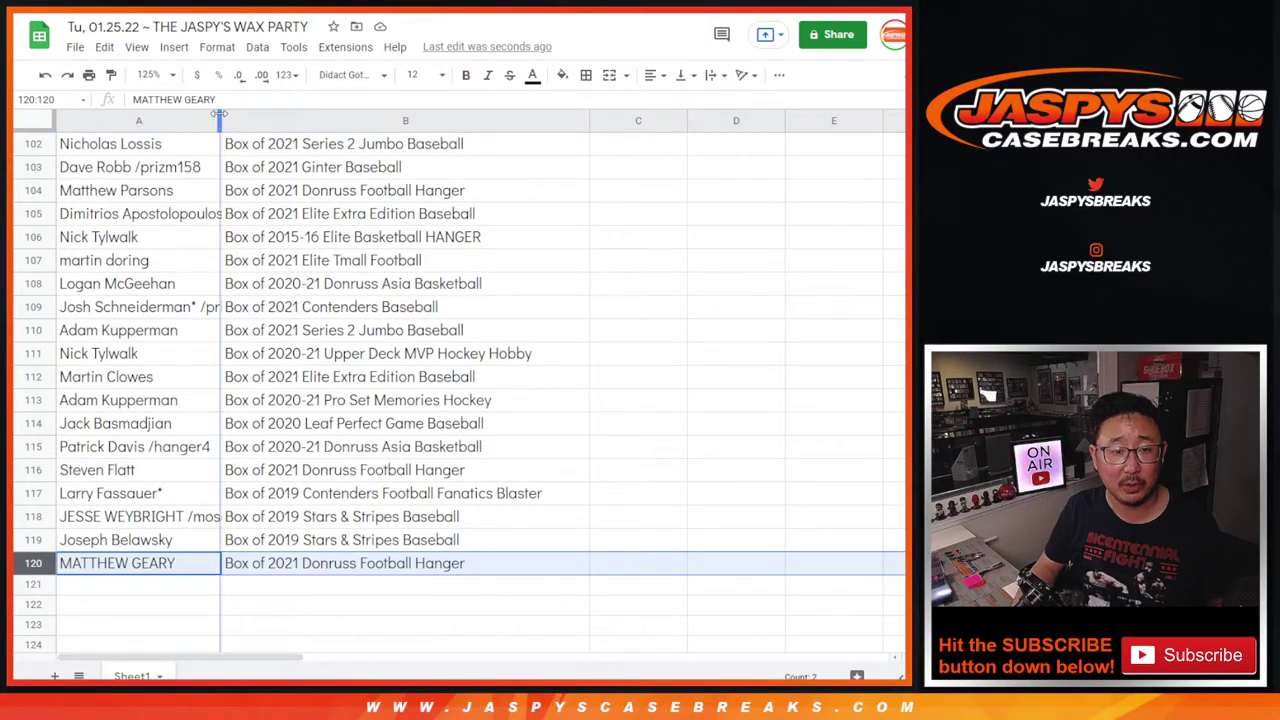
pyautogui.click(249, 259)
pyautogui.hotkey('ctrl', 'Home')
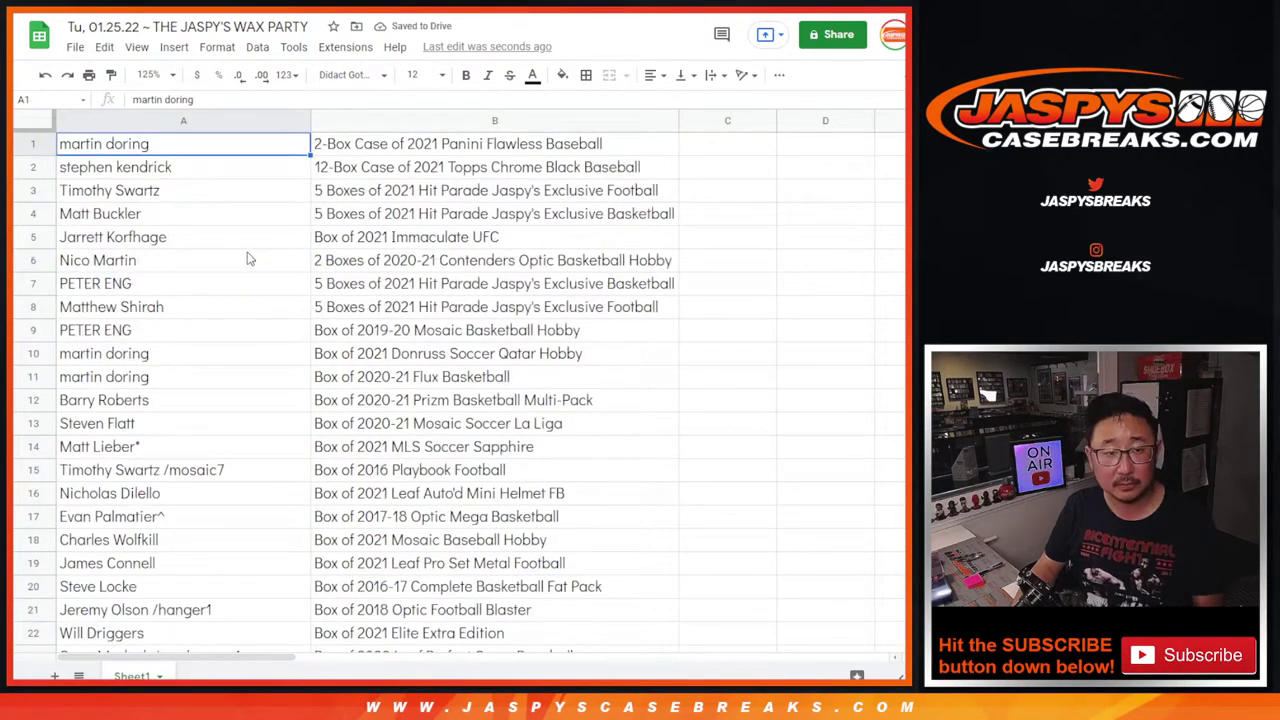
# Step: Sort the sheet A to Z by the winner names in column A
pyautogui.click(185, 121)
pyautogui.rightClick(185, 121)
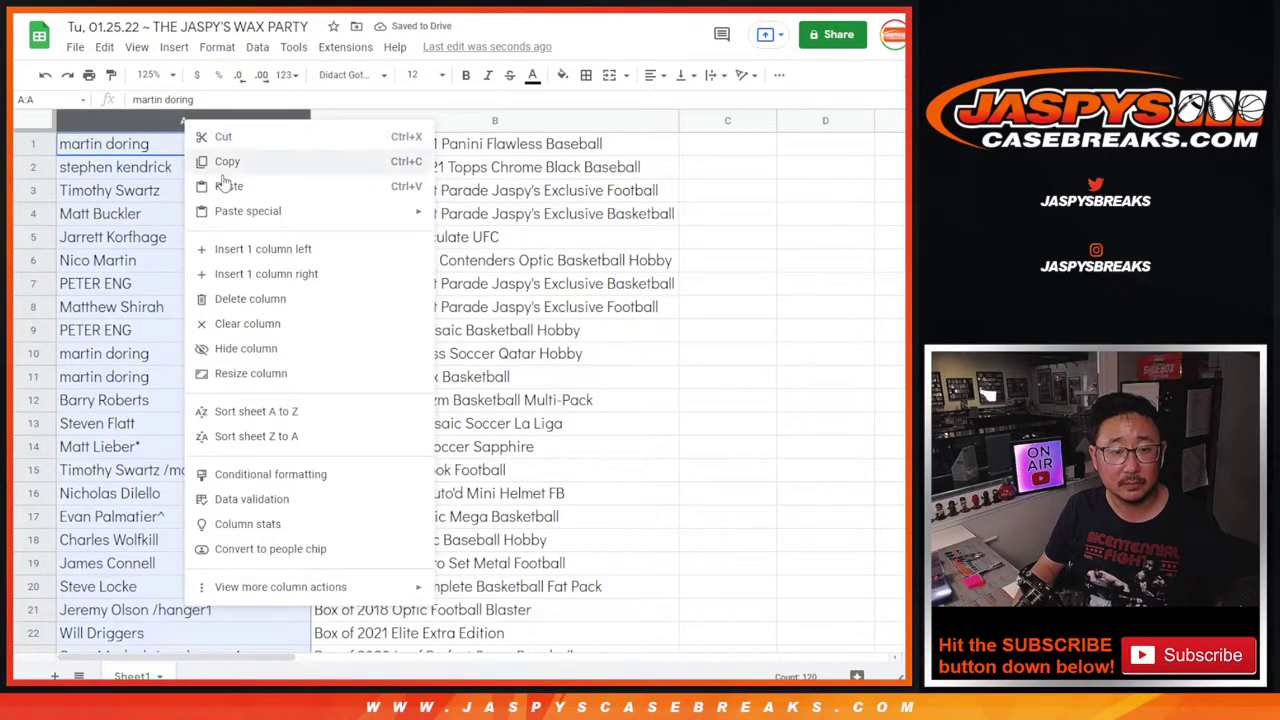
pyautogui.click(256, 411)
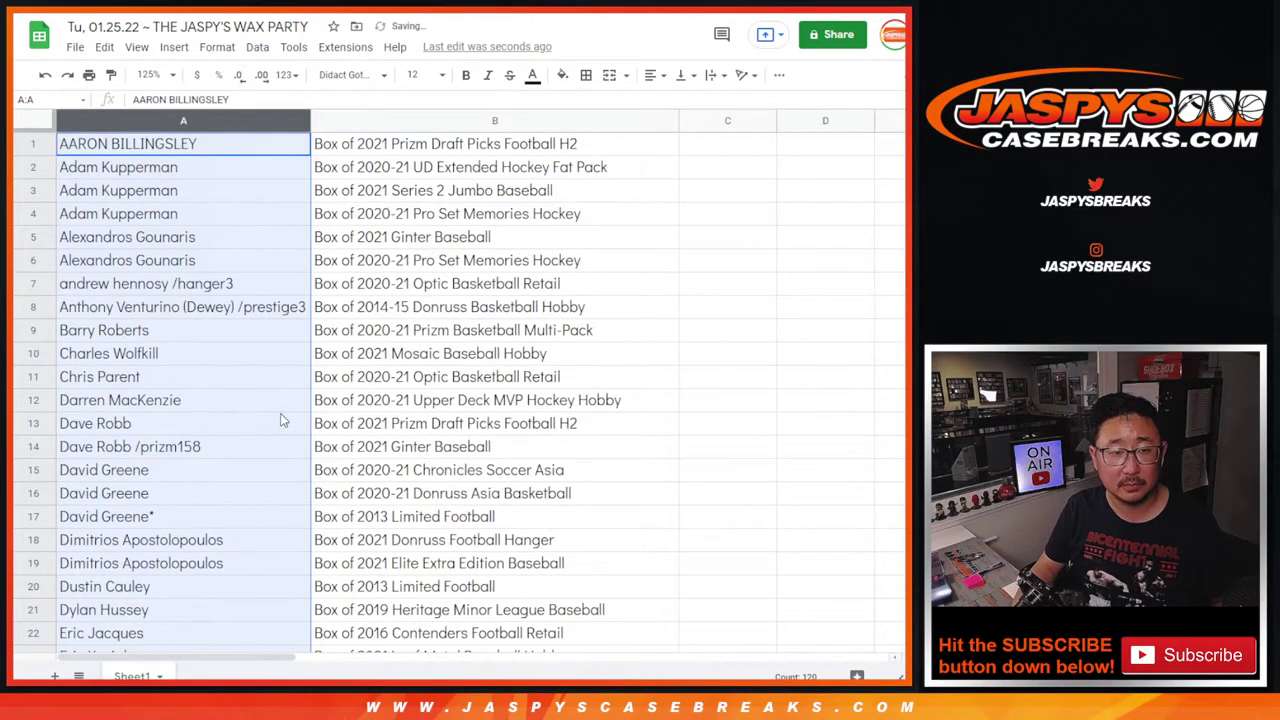
pyautogui.click(243, 145)
# Step: Check the alphabetized pairings in rows 1 to 6, highlighting repeat winners' rows together
pyautogui.click(47, 147)
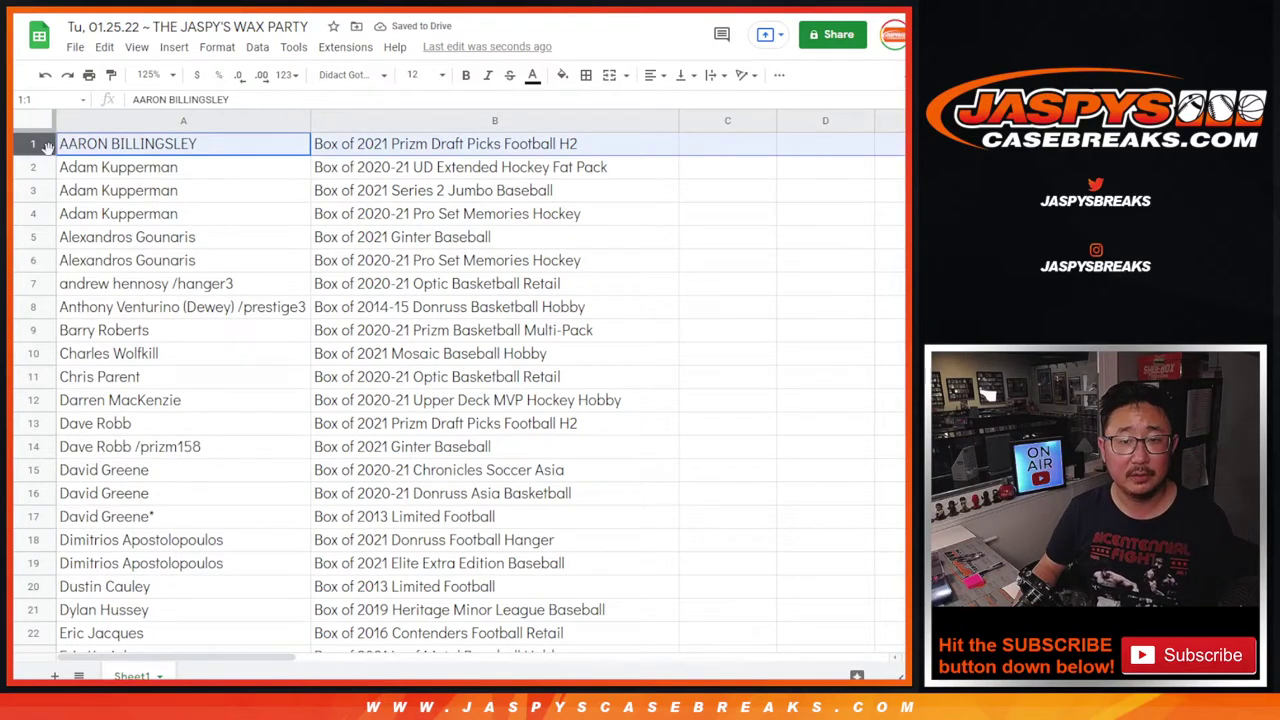
pyautogui.click(40, 168)
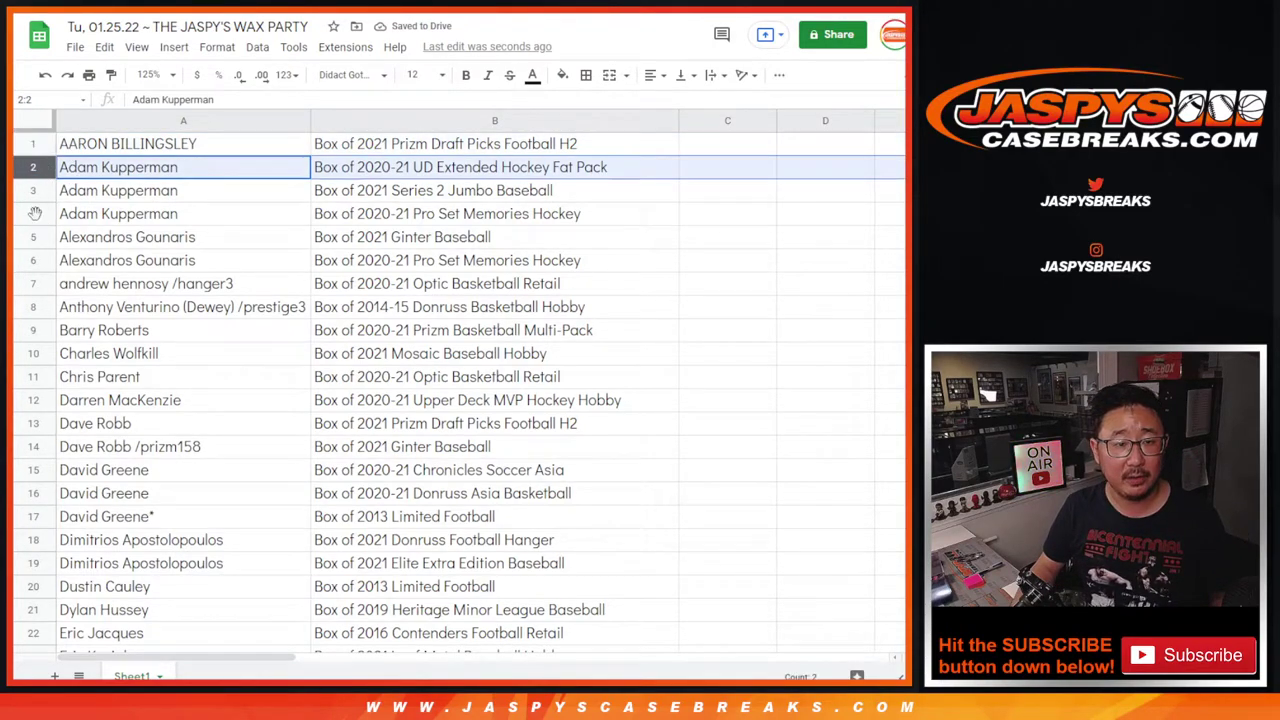
pyautogui.keyDown('shift'); pyautogui.click(36, 213); pyautogui.keyUp('shift')
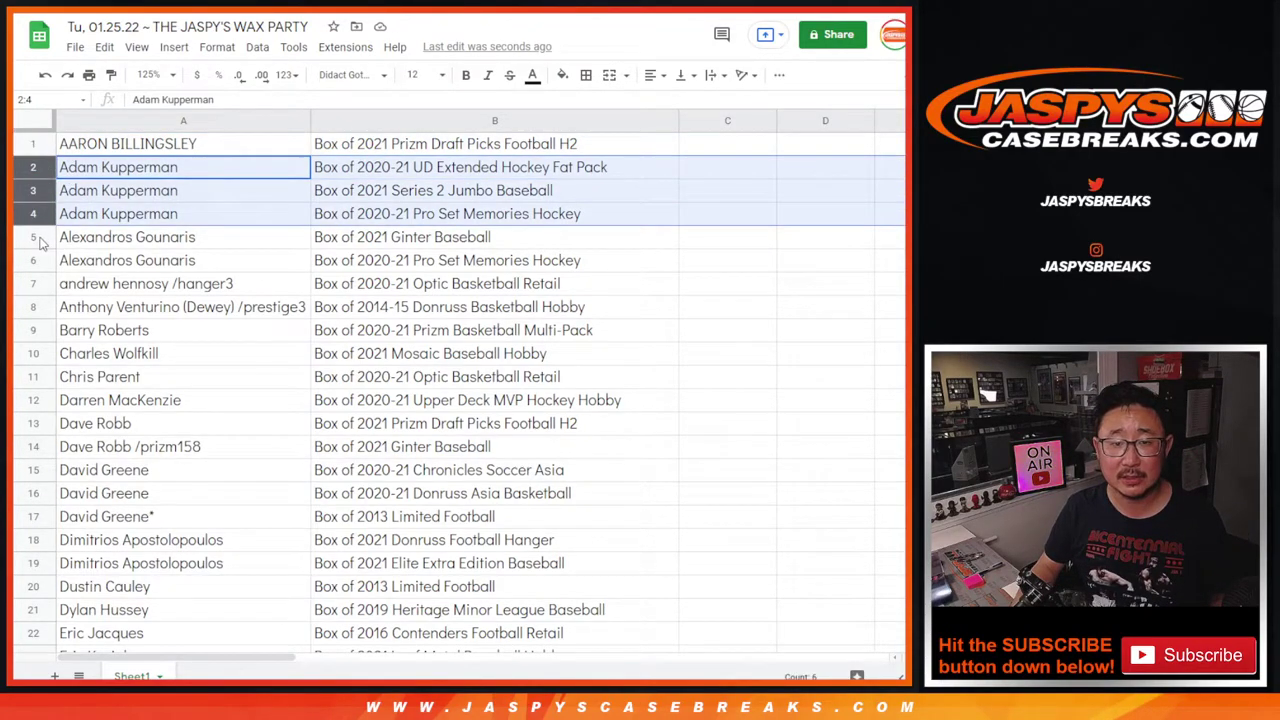
pyautogui.click(37, 237)
pyautogui.keyDown('shift'); pyautogui.click(44, 262); pyautogui.keyUp('shift')
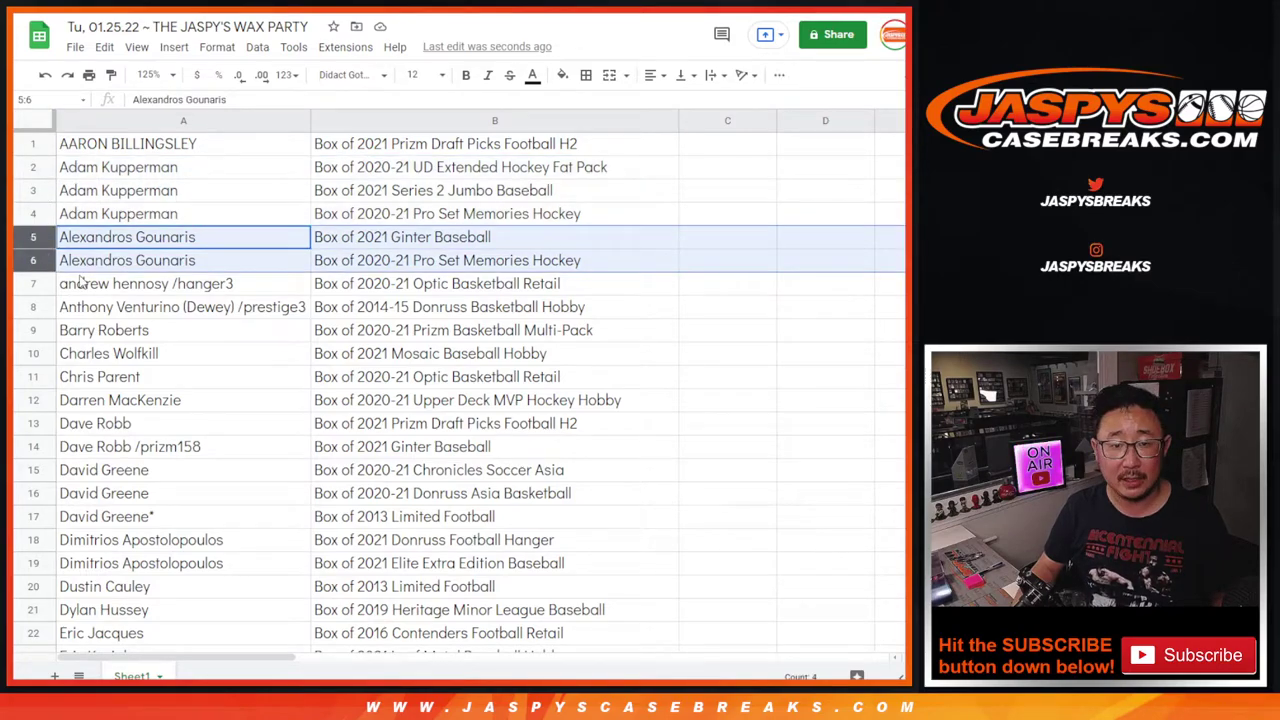
# Step: Check the alphabetized winner and prize pairings in rows 7 to 11 one row at a time
pyautogui.scroll(-1, 38, 265)
pyautogui.moveTo(38, 266); pyautogui.dragTo(32, 240)
pyautogui.click(32, 237)
pyautogui.click(40, 262)
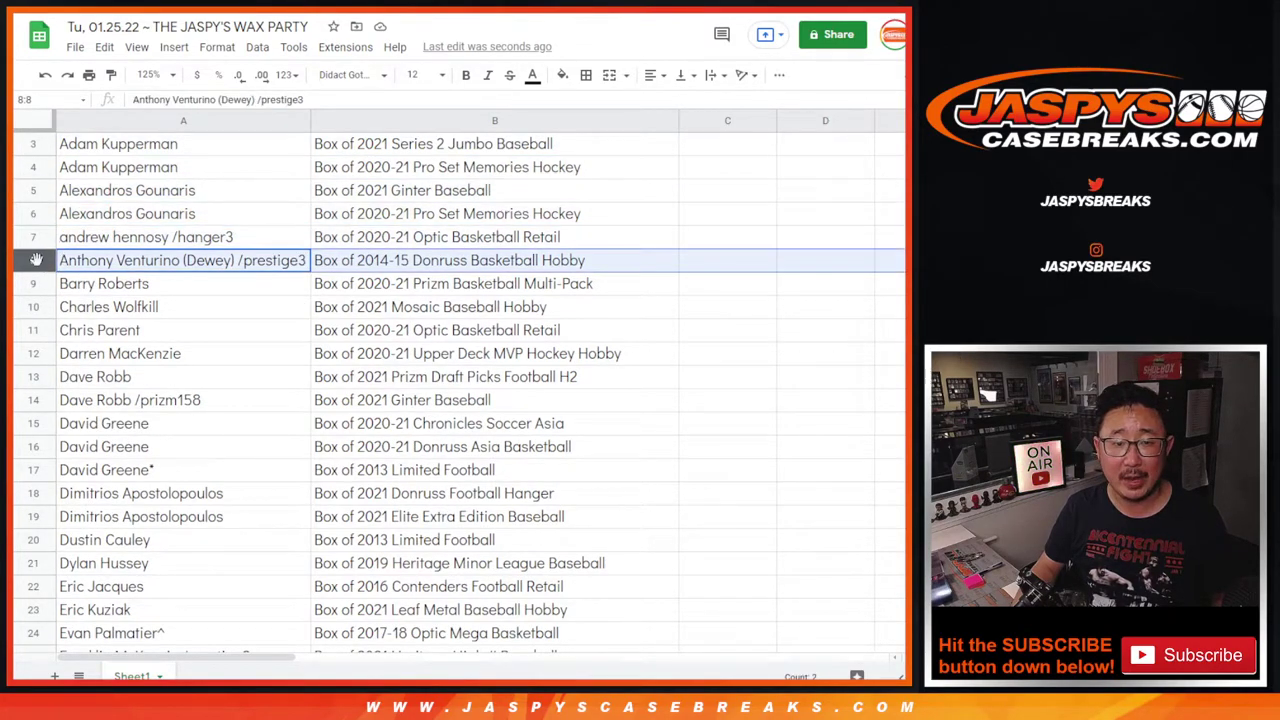
pyautogui.click(43, 285)
pyautogui.click(40, 307)
pyautogui.click(40, 330)
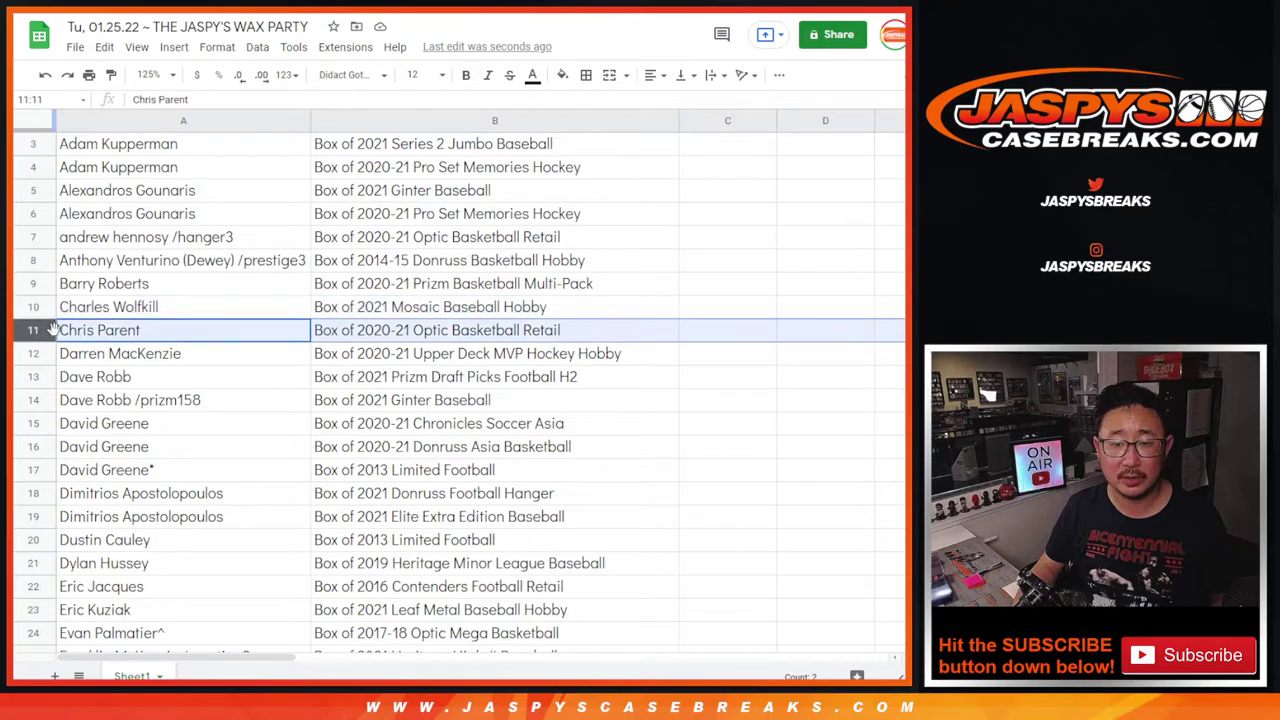
# Step: Check the prizes in rows 12 to 17, highlighting rows 13–14 and 15–17 as groups for repeat winners
pyautogui.scroll(-2, 55, 320)
pyautogui.click(40, 245)
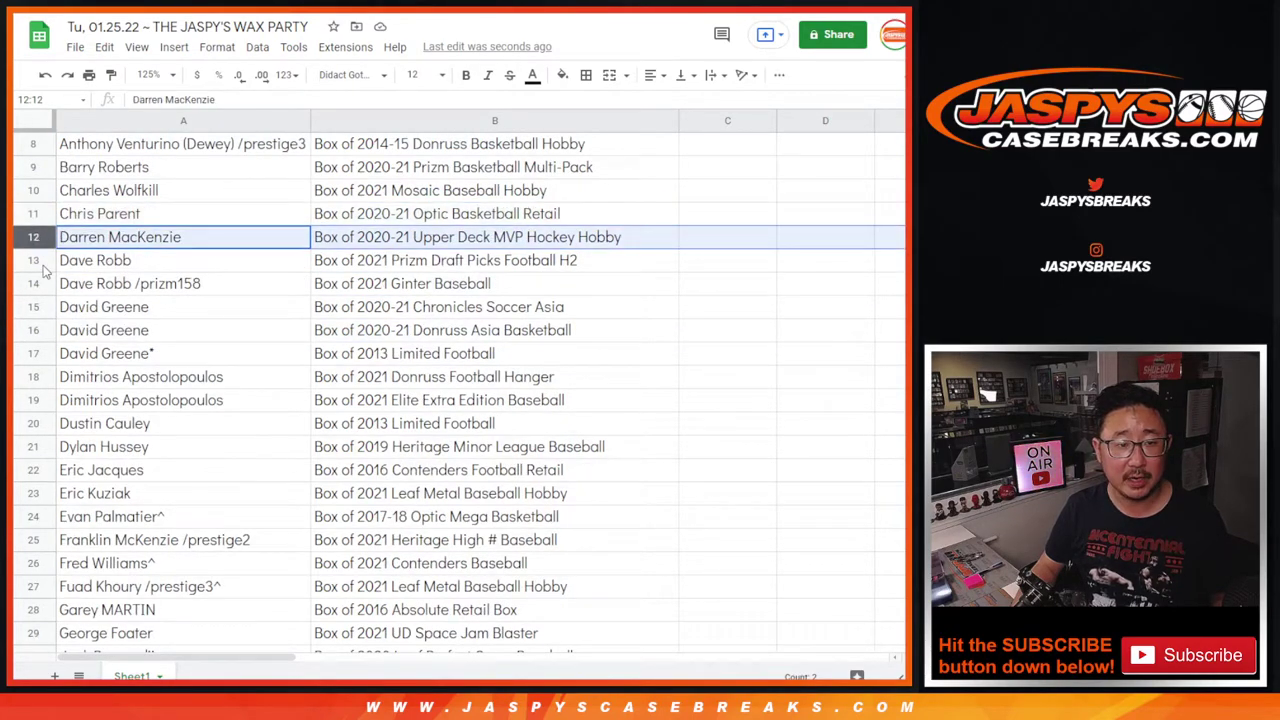
pyautogui.click(43, 262)
pyautogui.keyDown('shift'); pyautogui.click(46, 284); pyautogui.keyUp('shift')
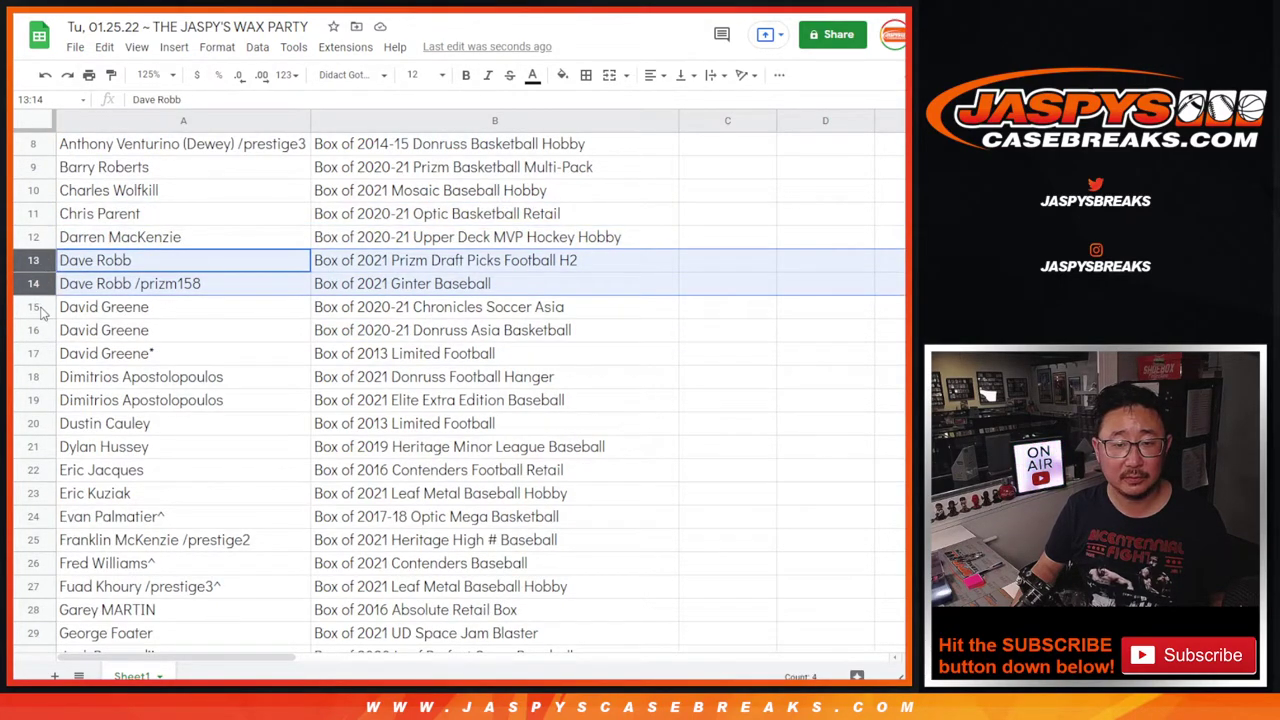
pyautogui.click(40, 308)
pyautogui.keyDown('shift'); pyautogui.click(45, 354); pyautogui.keyUp('shift')
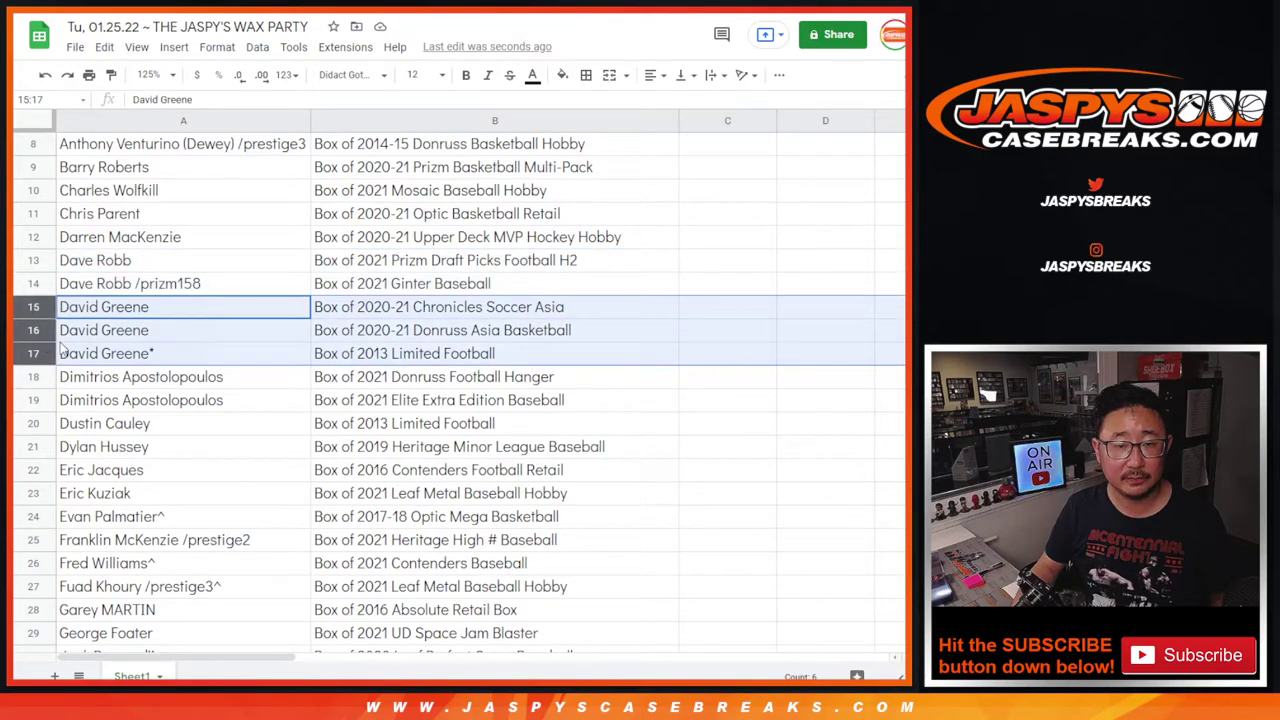
# Step: Check the prizes in rows 18 to 21, highlighting rows 18–19 together for the same winner
pyautogui.scroll(-2, 45, 354)
pyautogui.click(40, 261)
pyautogui.keyDown('shift'); pyautogui.click(40, 284); pyautogui.keyUp('shift')
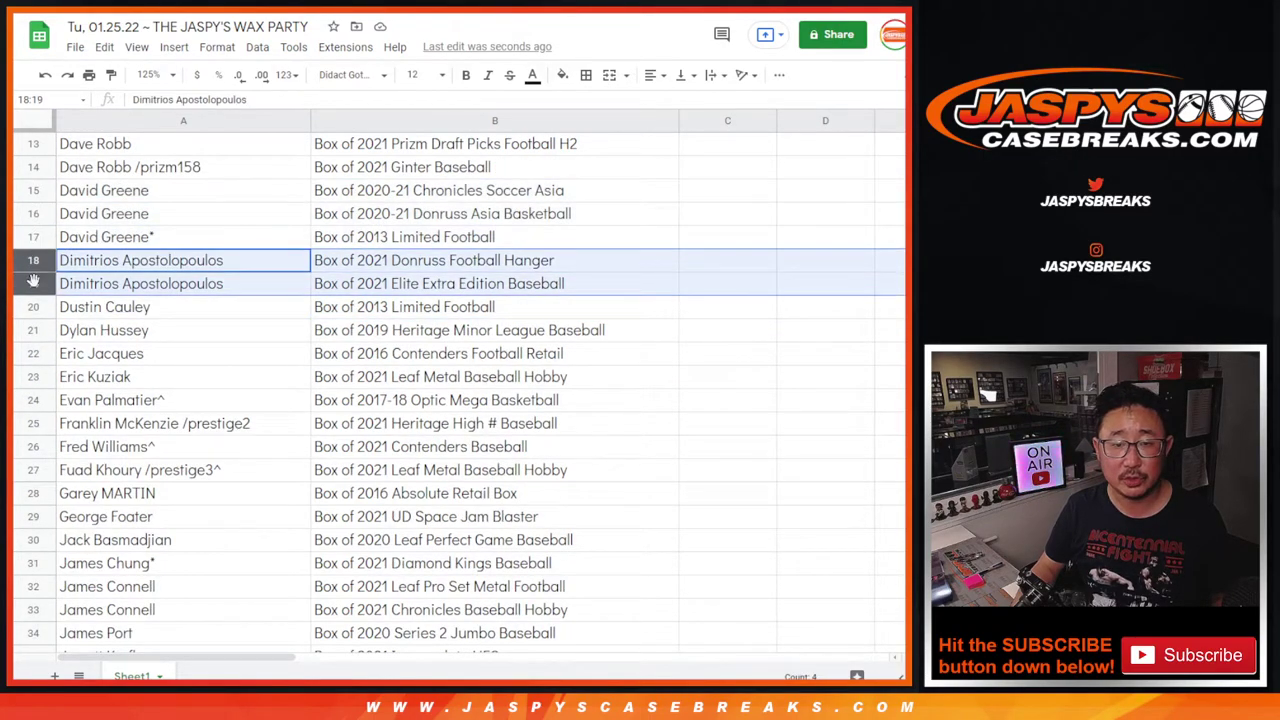
pyautogui.click(34, 307)
pyautogui.click(38, 336)
# Step: Check the winner and prize pairings in rows 22 to 27, highlighting each row in turn
pyautogui.scroll(-3, 38, 336)
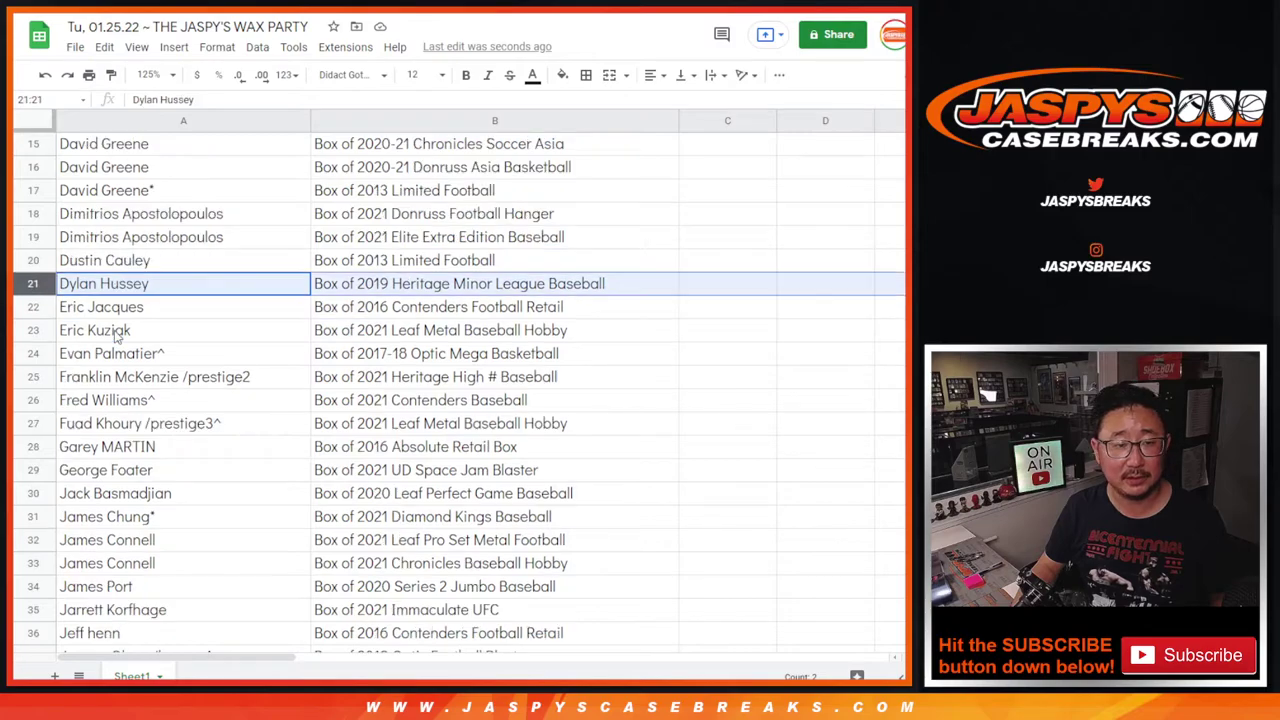
pyautogui.click(40, 196)
pyautogui.click(40, 215)
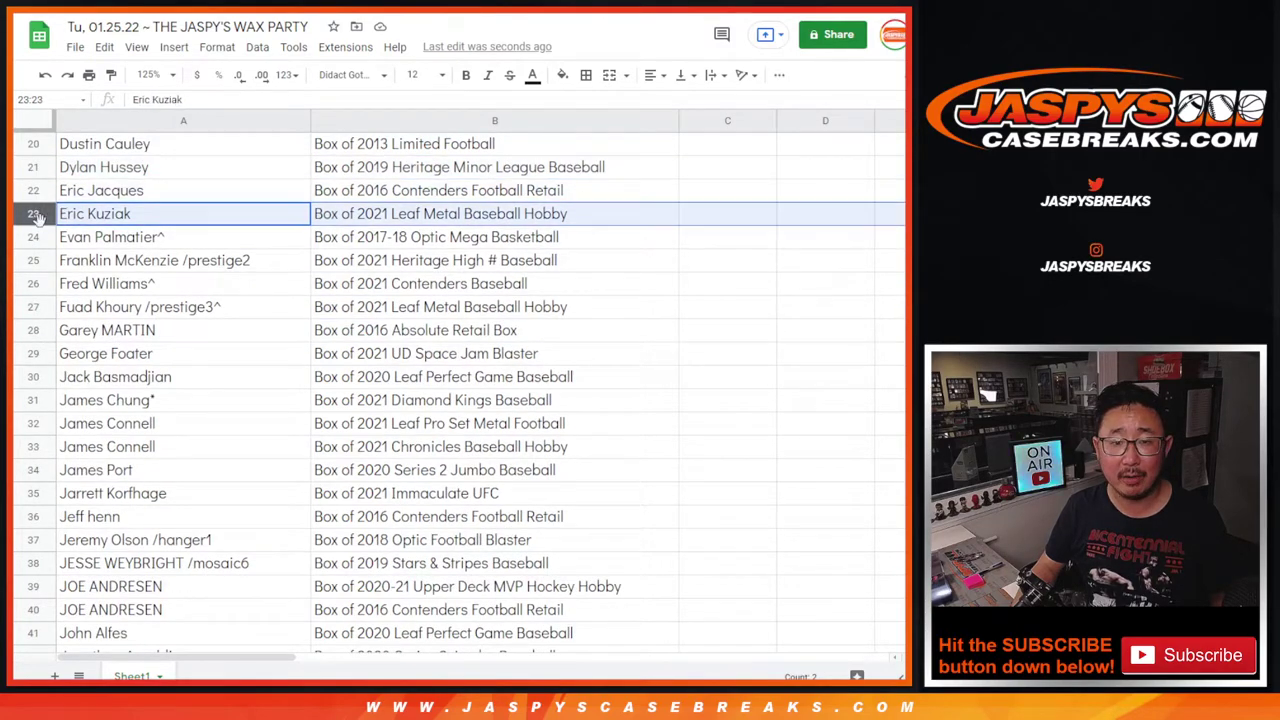
pyautogui.click(40, 239)
pyautogui.click(40, 262)
pyautogui.click(40, 284)
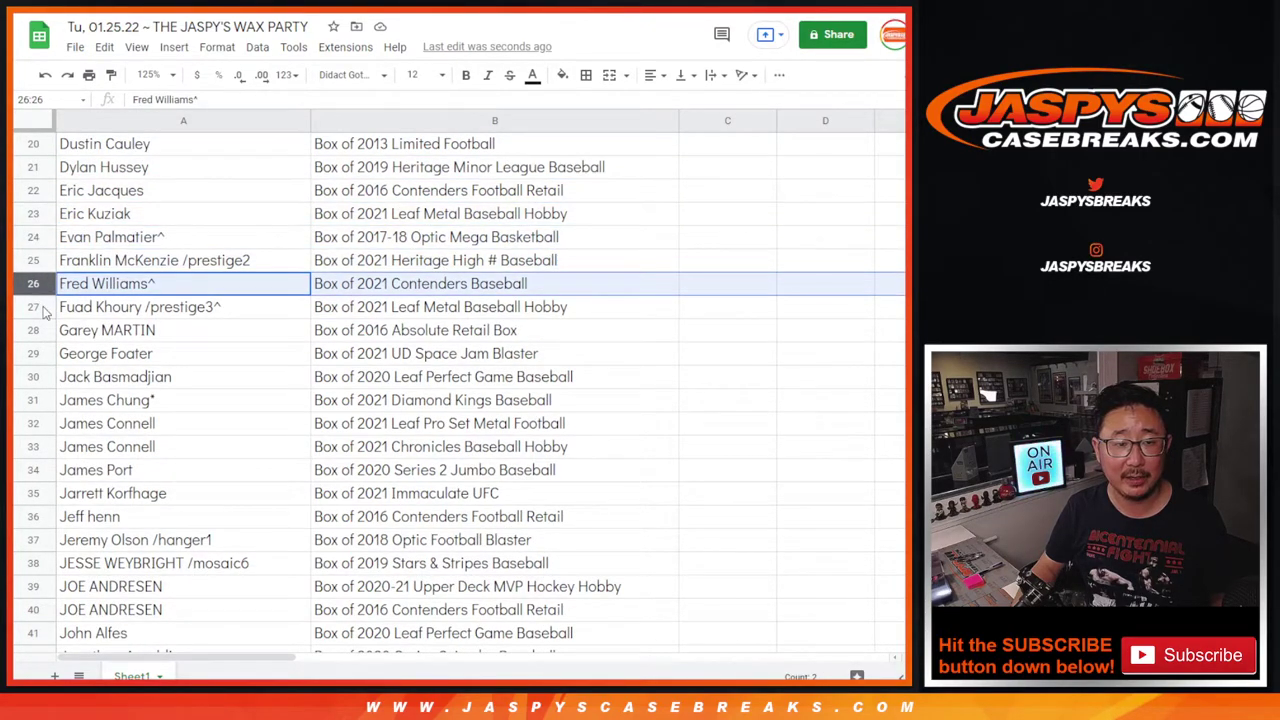
pyautogui.click(40, 307)
# Step: Check the prizes in rows 28 to 33, highlighting rows 32–33 together for the same winner
pyautogui.scroll(-3, 40, 307)
pyautogui.click(38, 167)
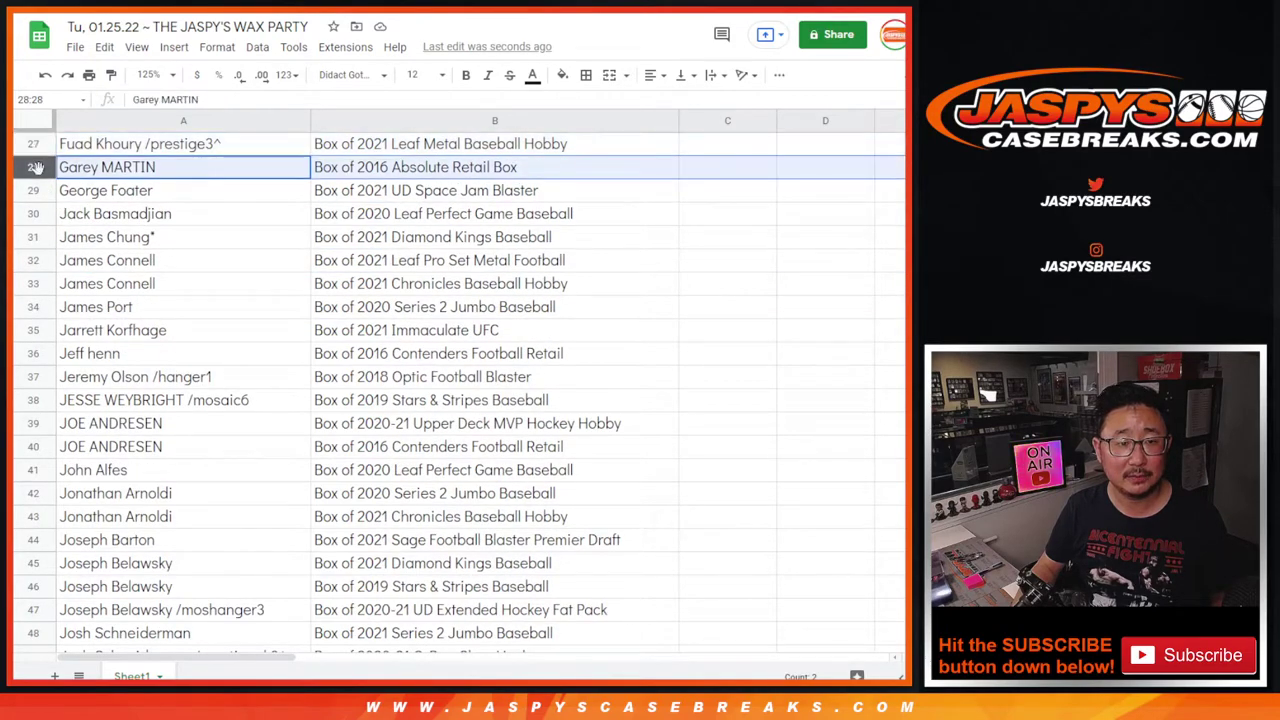
pyautogui.click(40, 190)
pyautogui.click(40, 213)
pyautogui.click(40, 237)
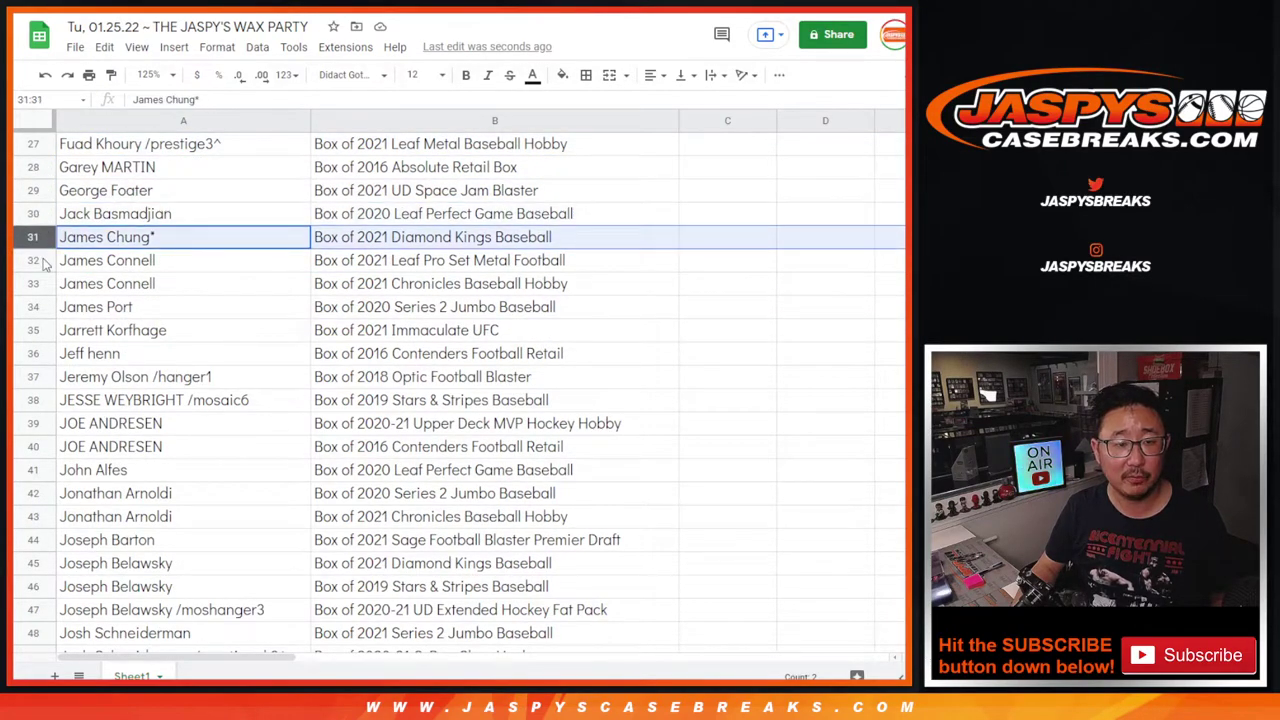
pyautogui.click(40, 260)
pyautogui.keyDown('shift'); pyautogui.click(44, 284); pyautogui.keyUp('shift')
# Step: Check the prizes in rows 34 to 40, highlighting rows 39–40 together for the same winner
pyautogui.scroll(-1, 70, 287)
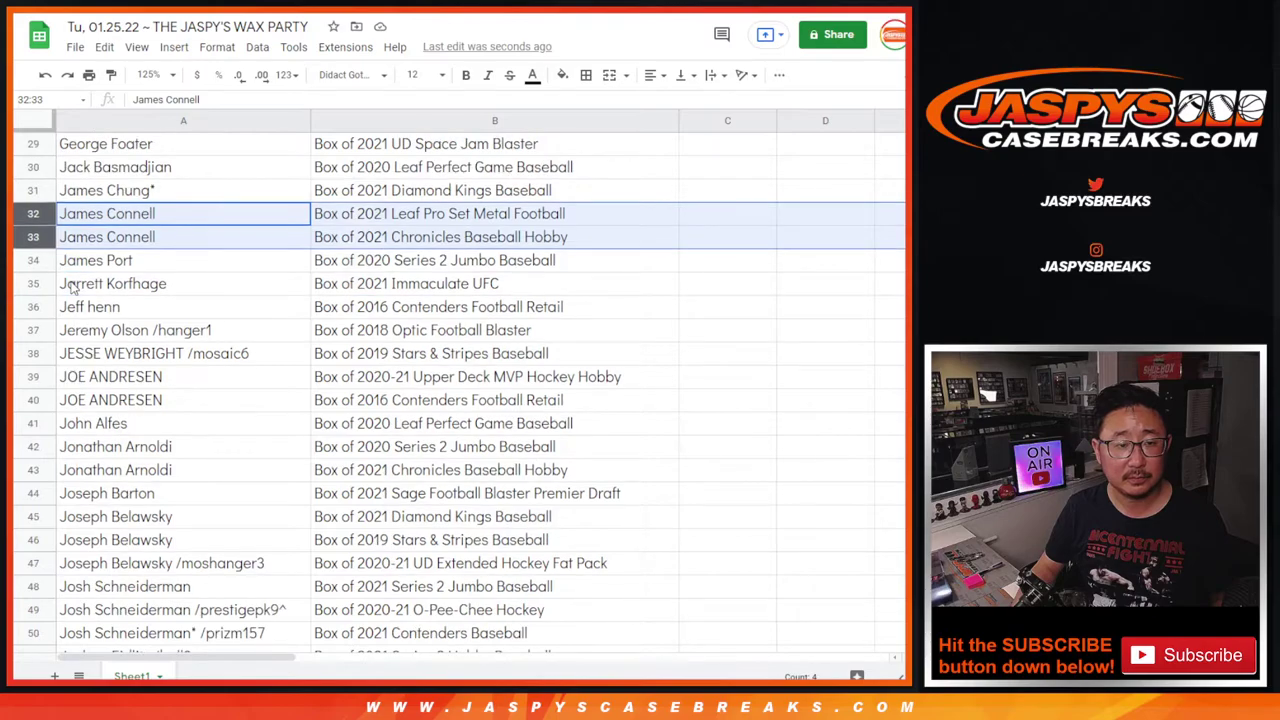
pyautogui.click(40, 260)
pyautogui.click(40, 283)
pyautogui.click(40, 307)
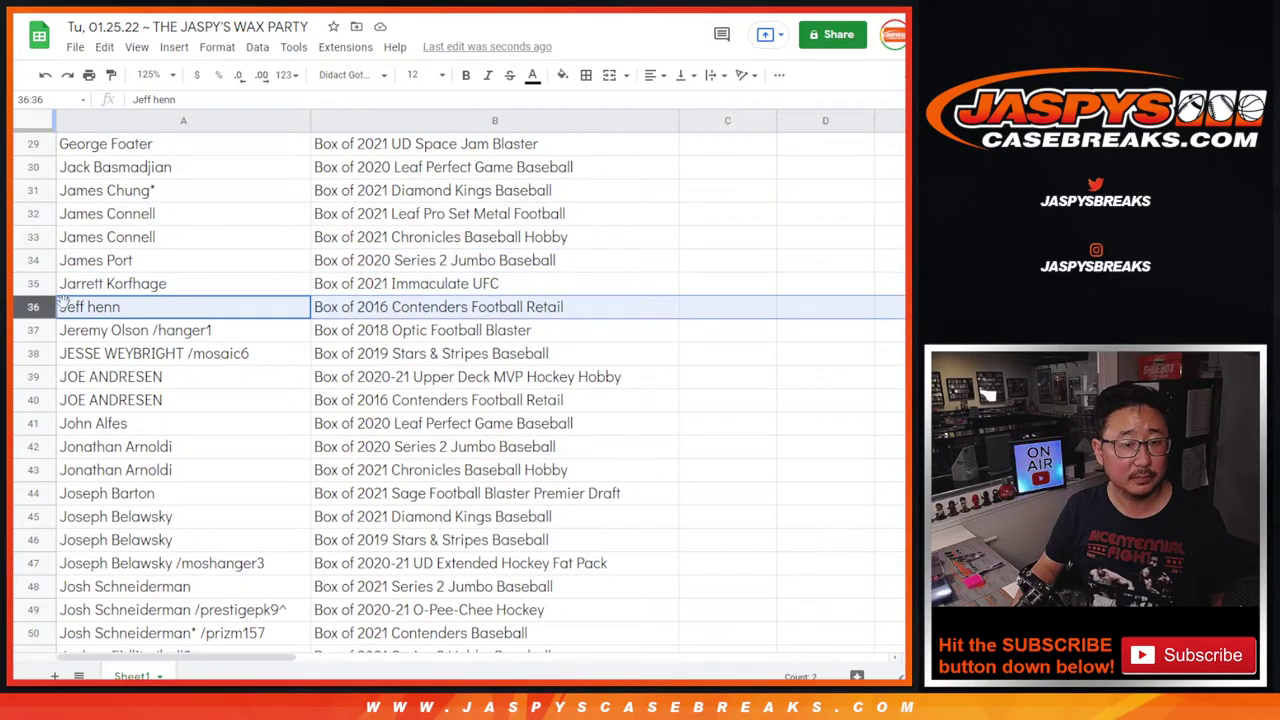
pyautogui.scroll(-3, 40, 300)
pyautogui.click(35, 167)
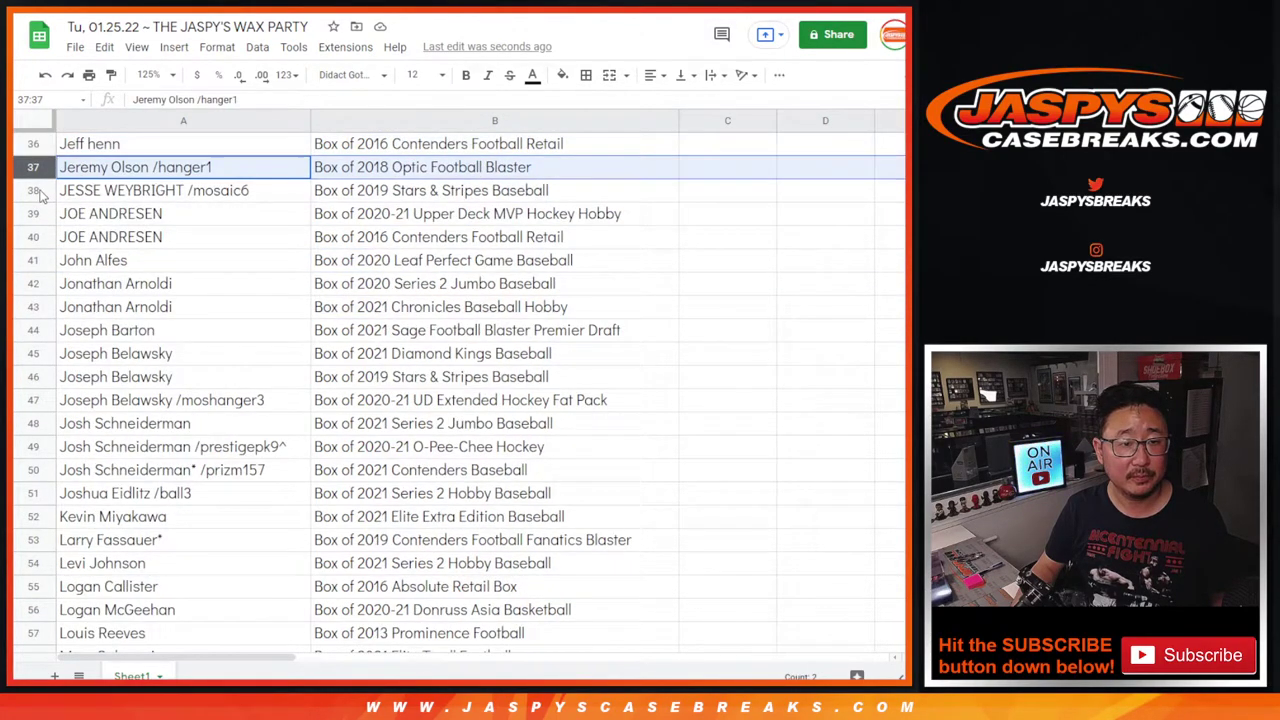
pyautogui.click(40, 190)
pyautogui.click(40, 213)
pyautogui.keyDown('shift'); pyautogui.click(36, 236); pyautogui.keyUp('shift')
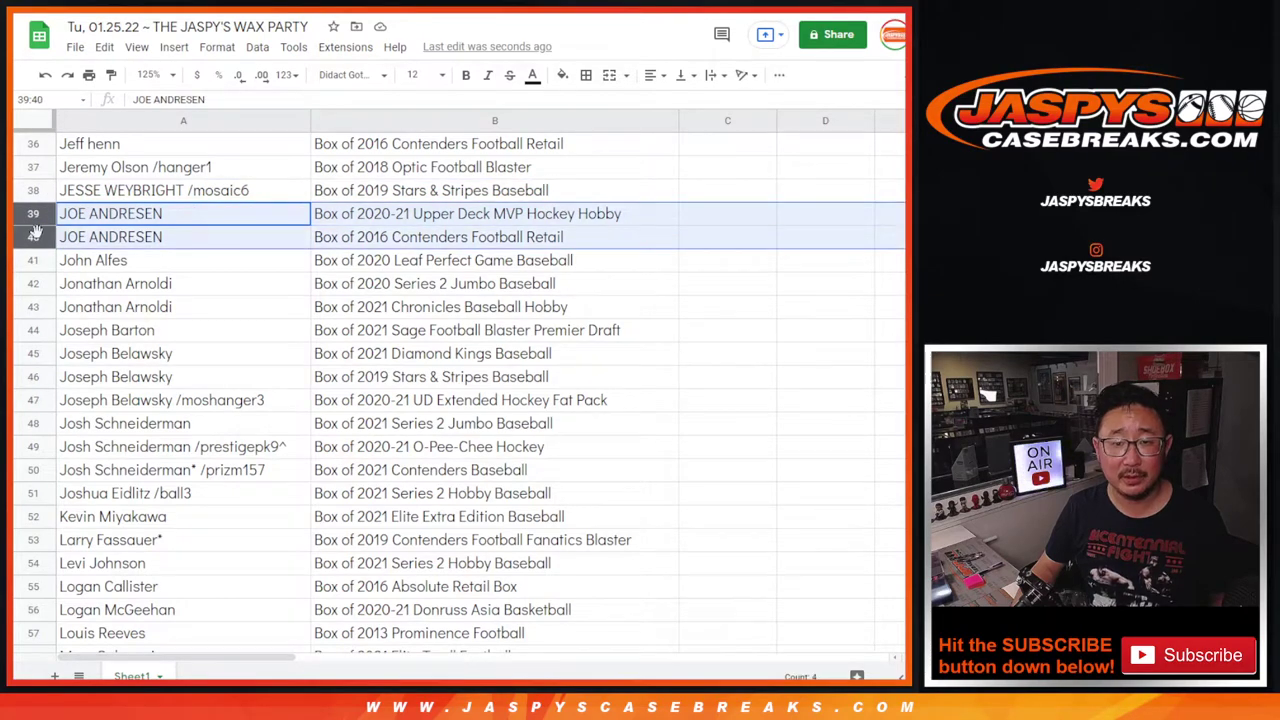
# Step: Check the winner and prize pairings in rows 41 to 43, highlighting rows 42–43 together for the same winner
pyautogui.click(38, 260)
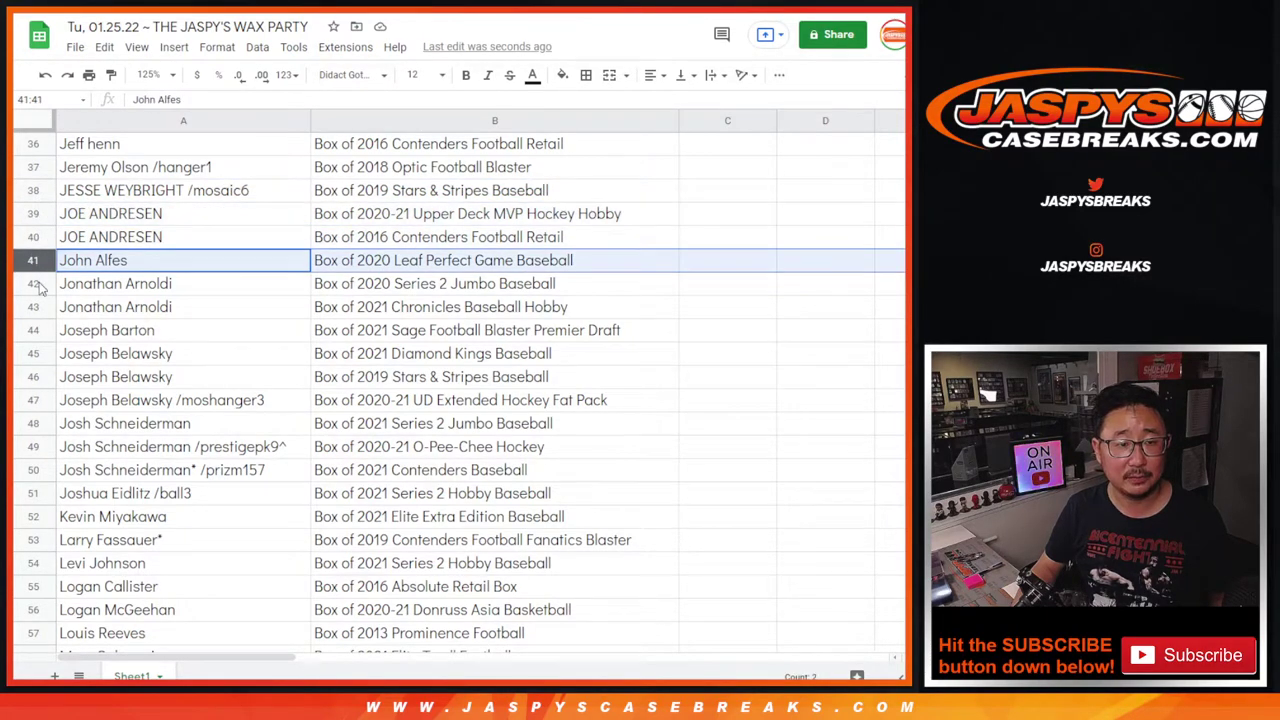
pyautogui.click(40, 284)
pyautogui.keyDown('shift'); pyautogui.click(38, 307); pyautogui.keyUp('shift')
# Step: Check the prizes in rows 44 to 50, highlighting rows 45–47 and rows 48–50 as one group per winner
pyautogui.scroll(-2, 38, 300)
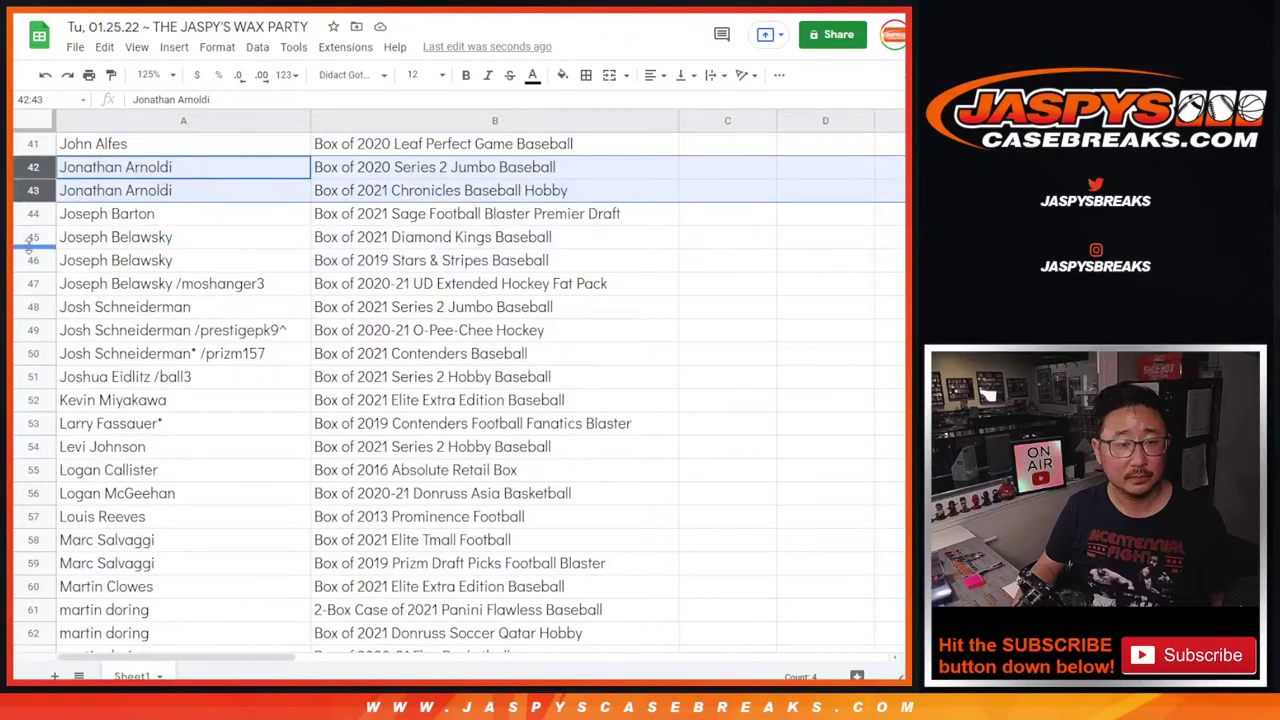
pyautogui.click(31, 213)
pyautogui.click(34, 238)
pyautogui.keyDown('shift'); pyautogui.click(34, 258); pyautogui.keyUp('shift')
pyautogui.keyDown('shift'); pyautogui.click(34, 280); pyautogui.keyUp('shift')
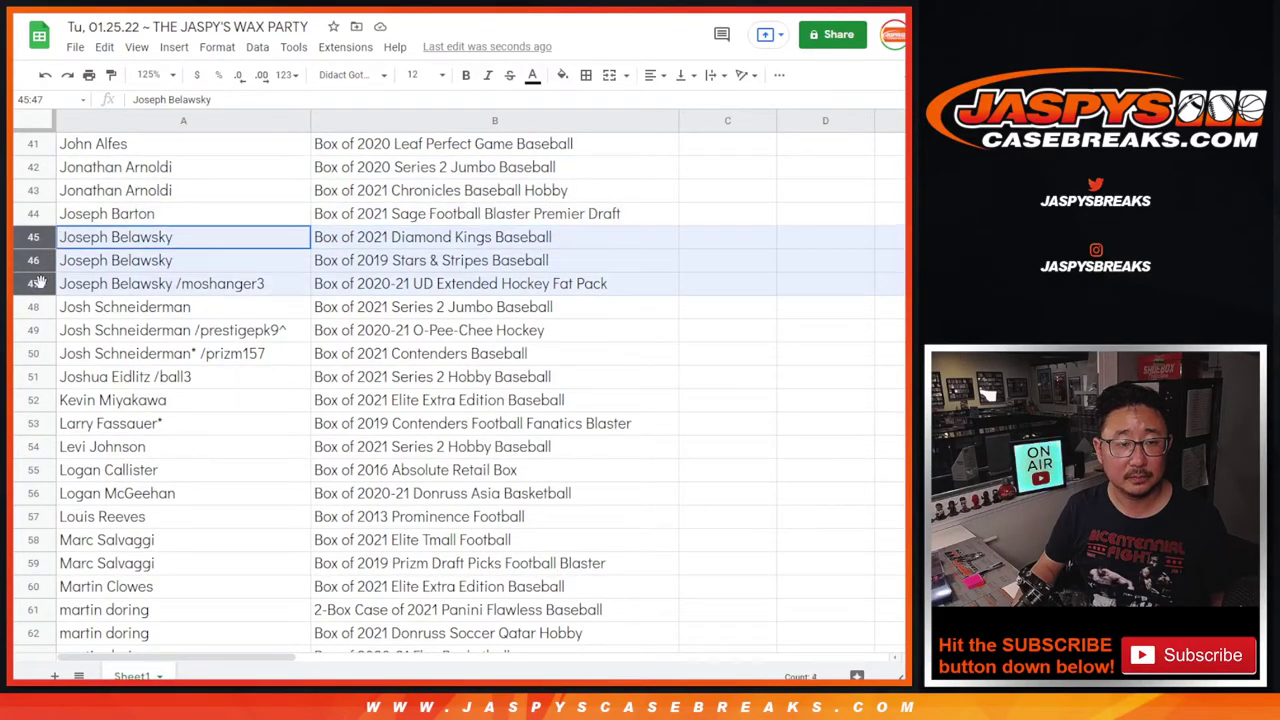
pyautogui.click(33, 307)
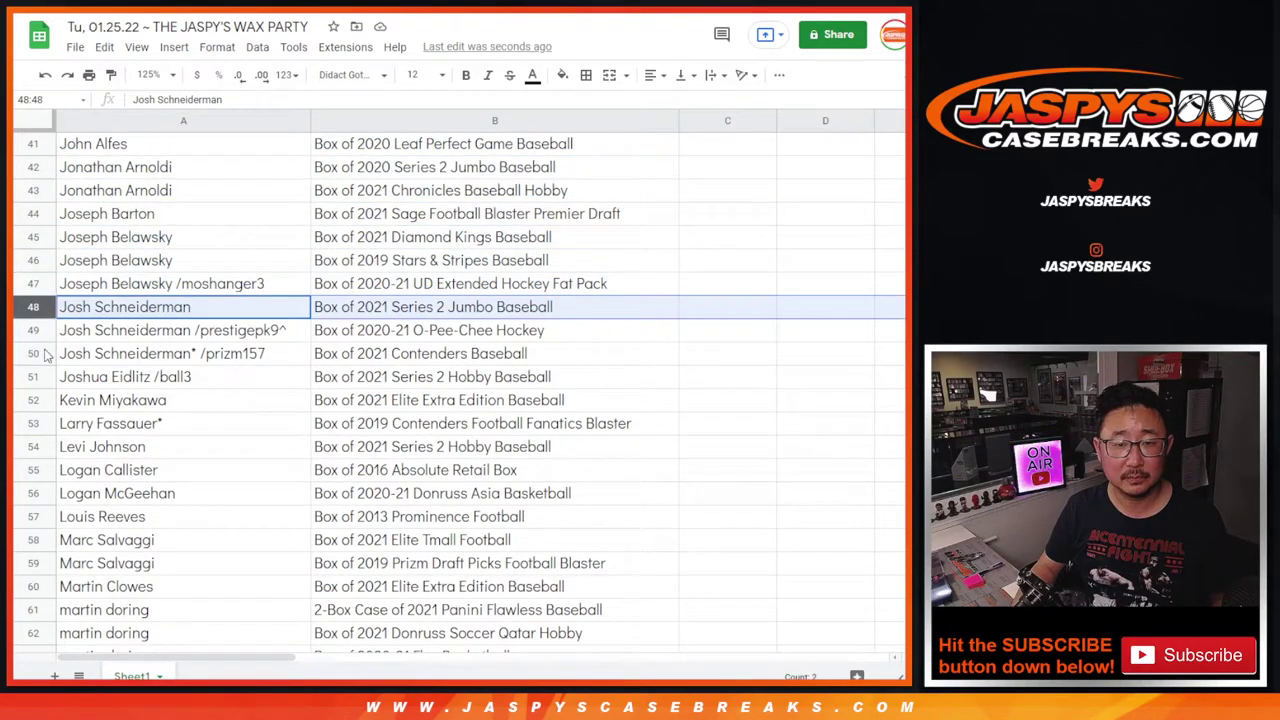
pyautogui.keyDown('shift'); pyautogui.click(33, 353); pyautogui.keyUp('shift')
# Step: Check the winner and prize pairings in rows 51 to 56, highlighting each row in turn
pyautogui.scroll(-3, 165, 330)
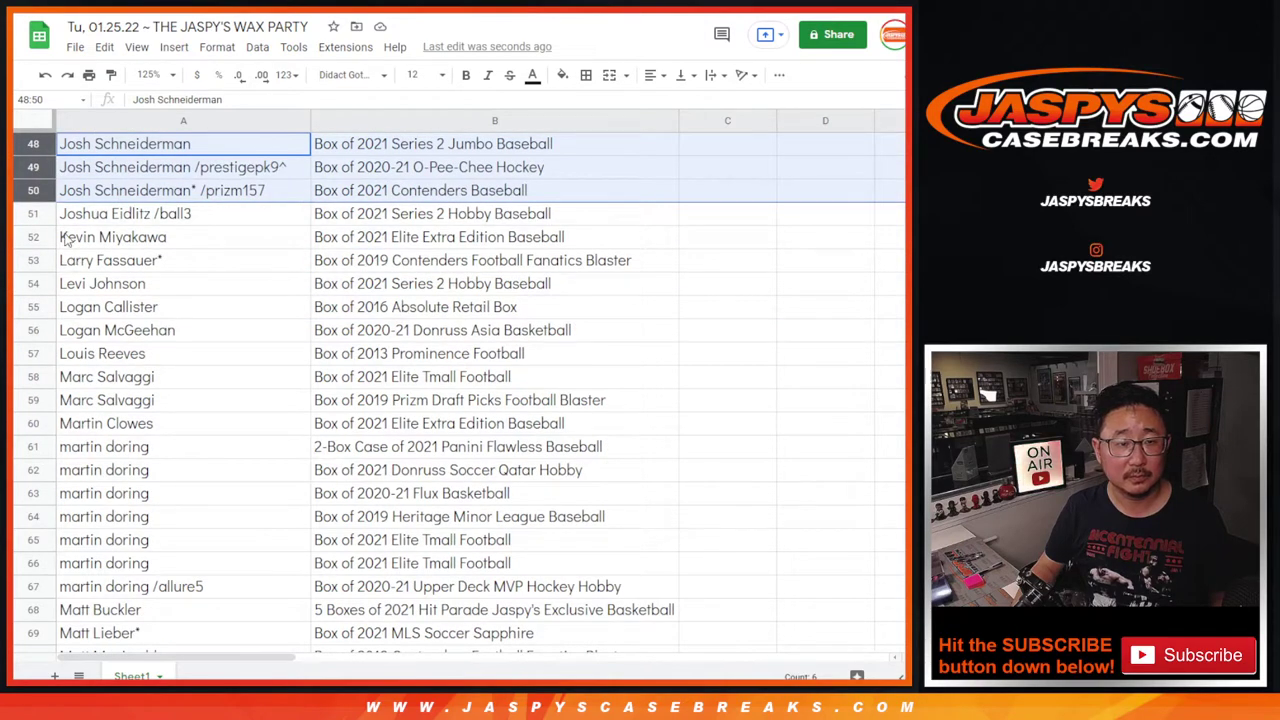
pyautogui.click(44, 213)
pyautogui.click(40, 236)
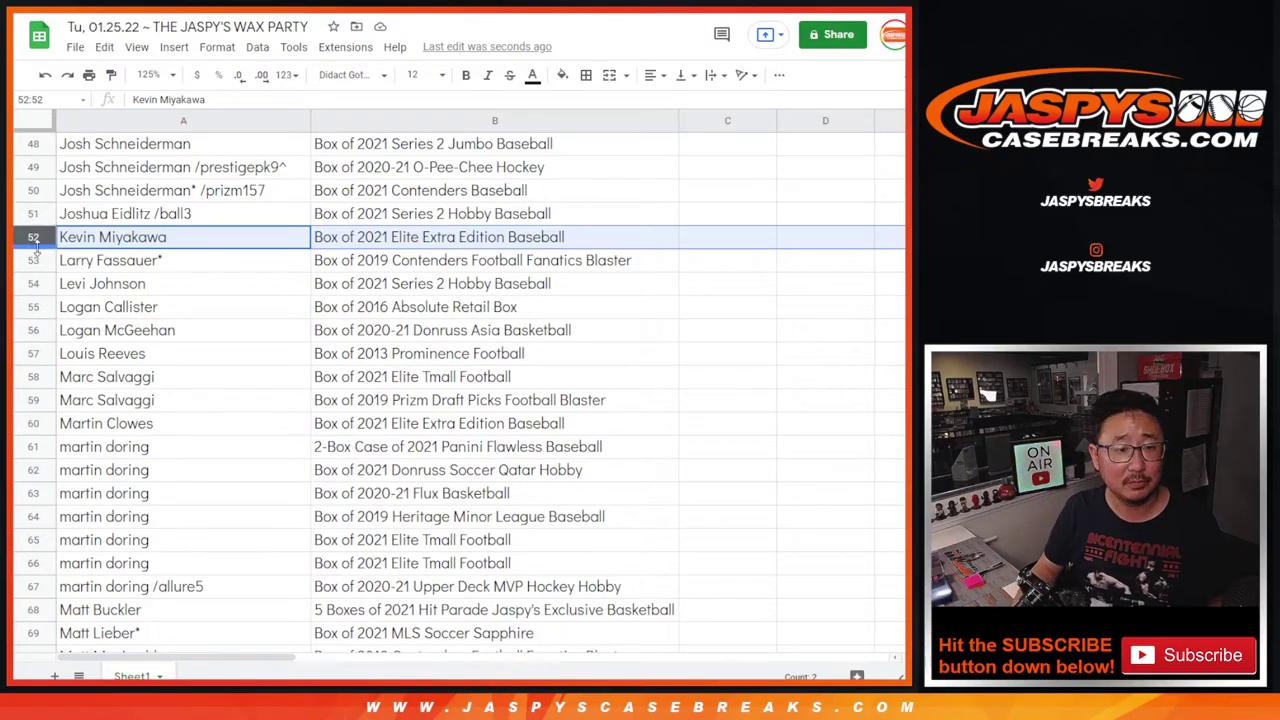
pyautogui.click(36, 260)
pyautogui.click(35, 283)
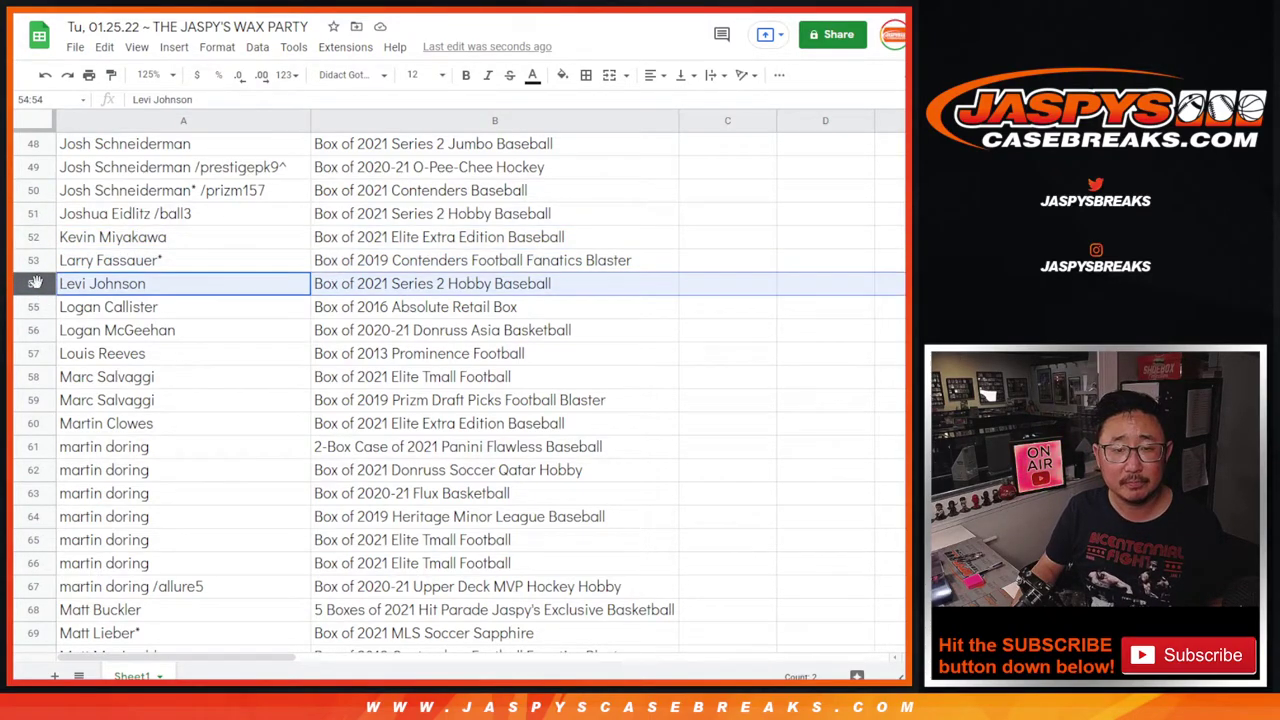
pyautogui.click(42, 308)
pyautogui.click(42, 331)
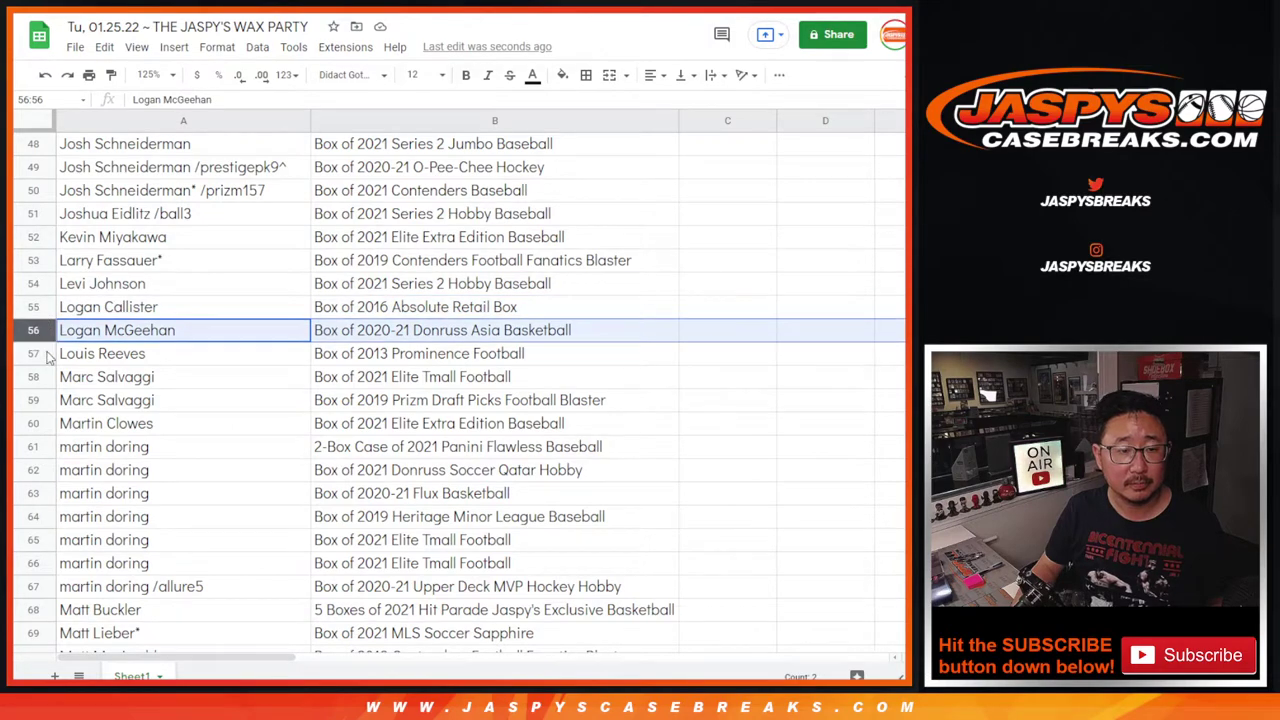
# Step: Check the prizes in rows 57 to 59, highlighting rows 58–59 together for the same winner
pyautogui.click(46, 354)
pyautogui.click(40, 377)
pyautogui.keyDown('shift'); pyautogui.click(46, 400); pyautogui.keyUp('shift')
# Step: Check the prizes in rows 60 to 67, highlighting rows 61–67 together for the same winner
pyautogui.scroll(-3, 178, 392)
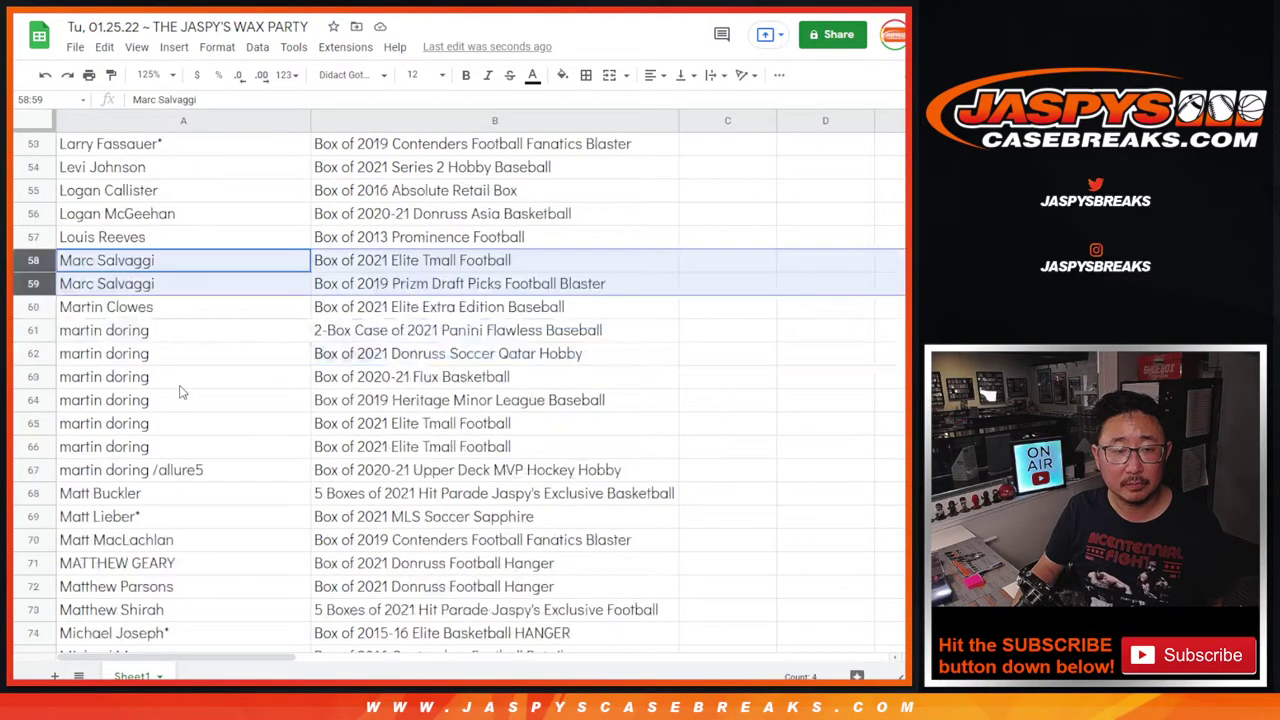
pyautogui.scroll(-1, 180, 392)
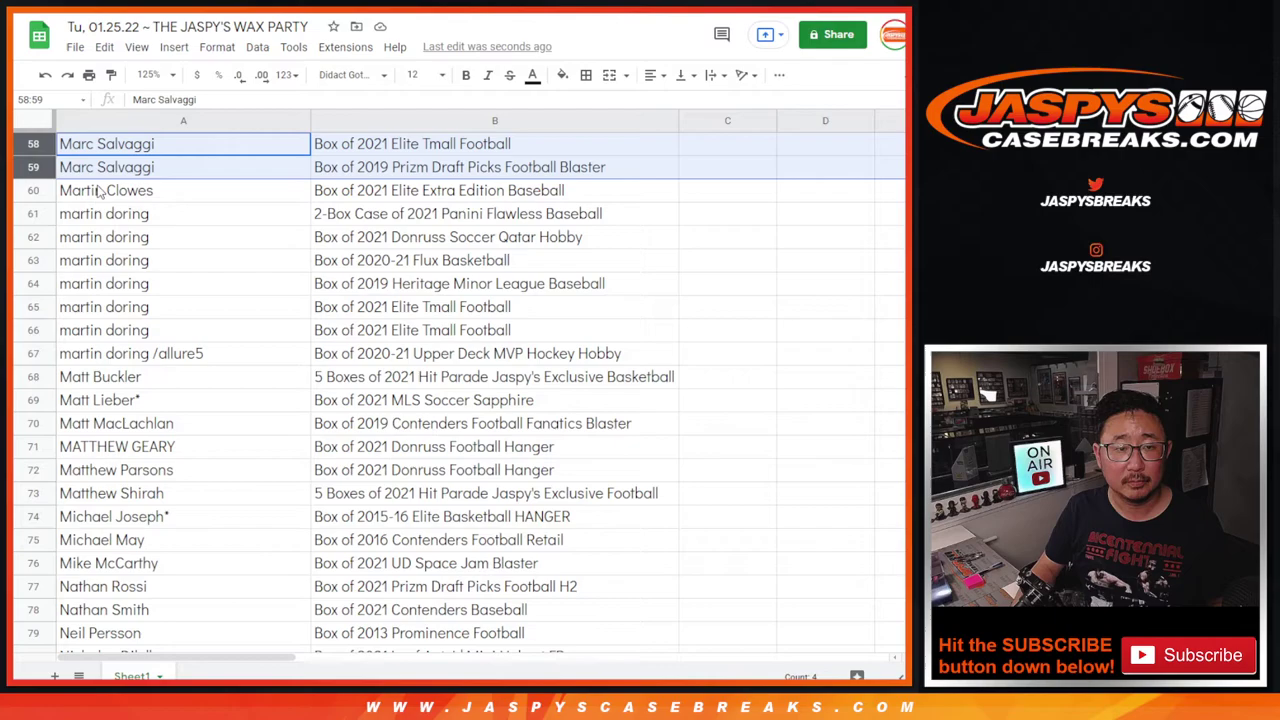
pyautogui.click(42, 191)
pyautogui.click(44, 214)
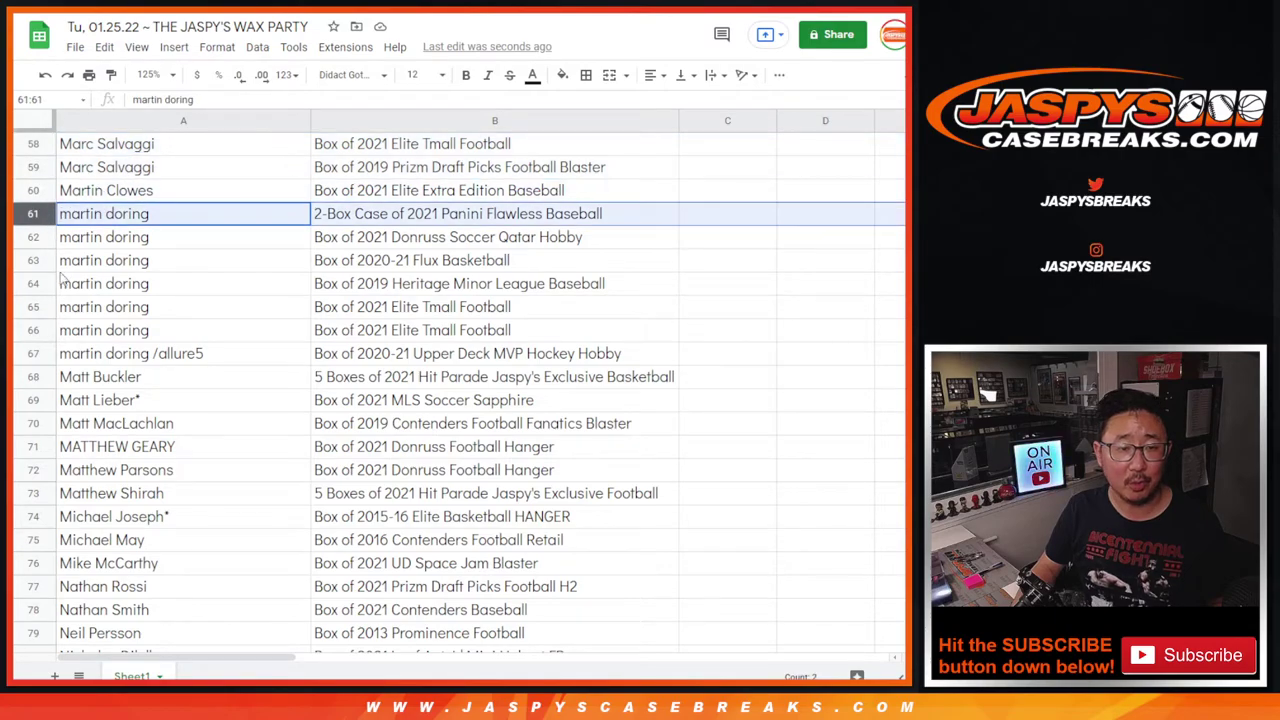
pyautogui.keyDown('shift'); pyautogui.click(43, 355); pyautogui.keyUp('shift')
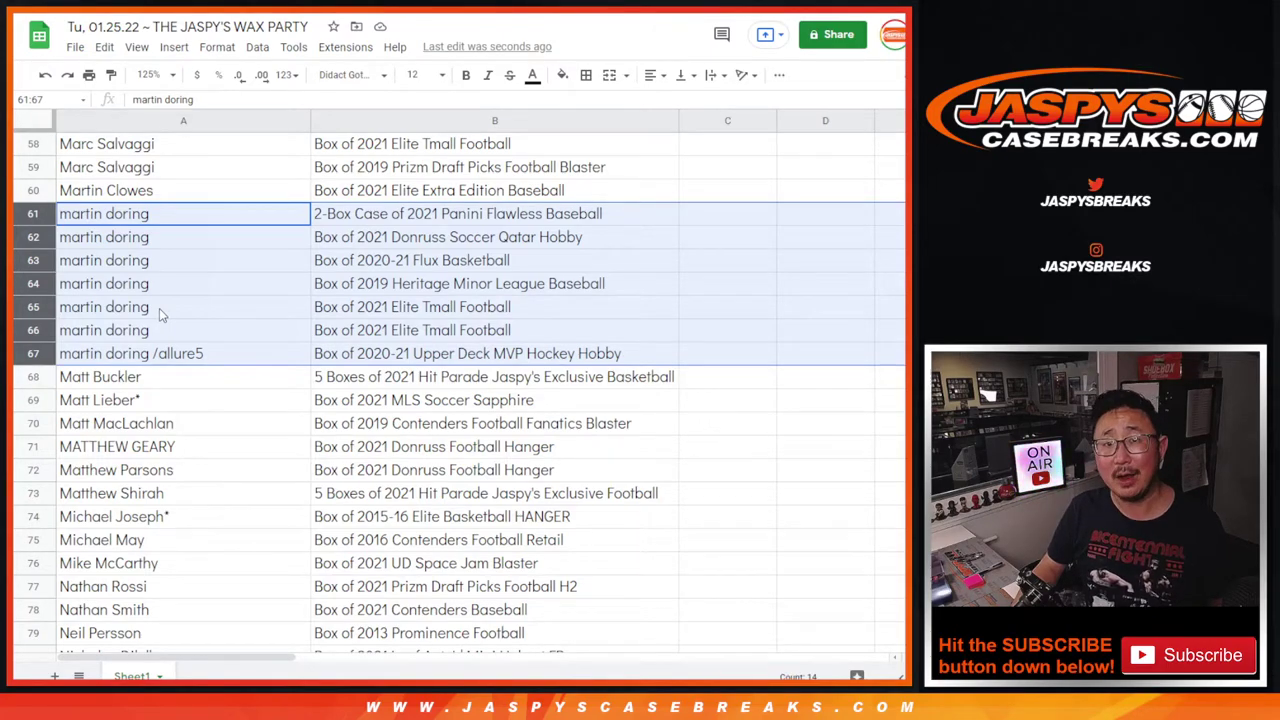
# Step: Check the winner and prize pairings in rows 68 to 74, highlighting each row in turn
pyautogui.scroll(-1, 184, 340)
pyautogui.click(33, 260)
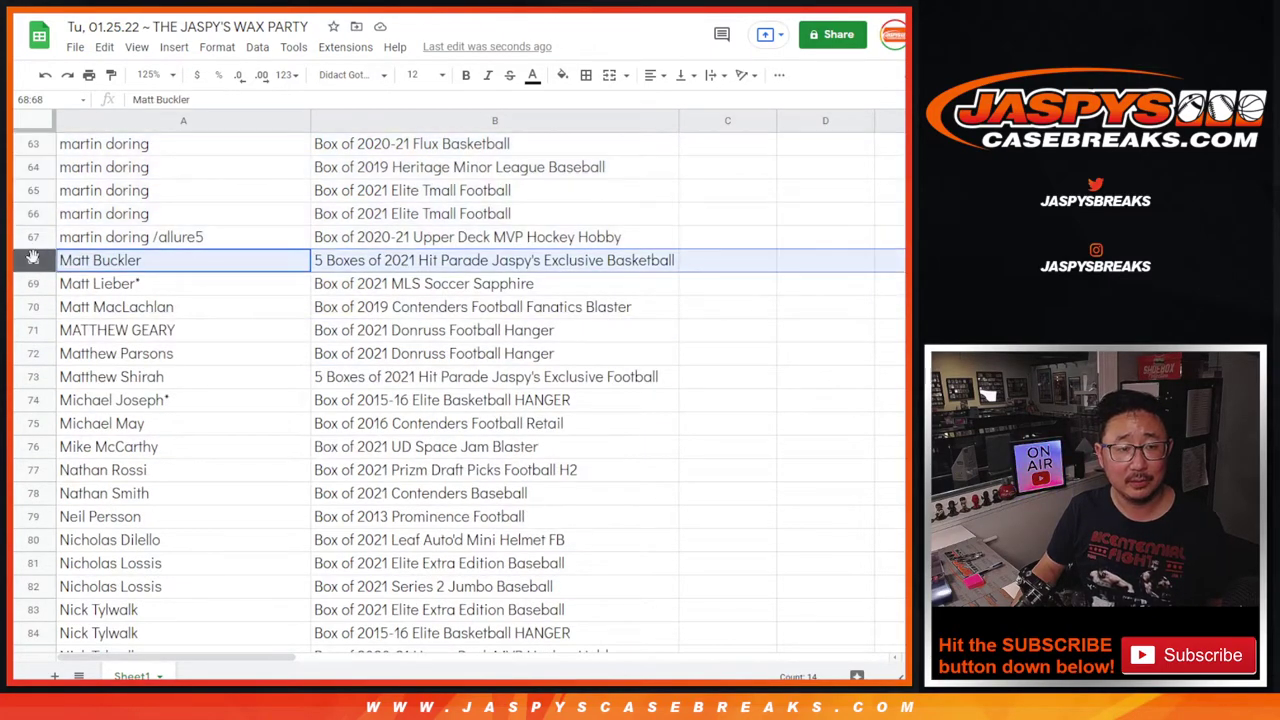
pyautogui.click(35, 287)
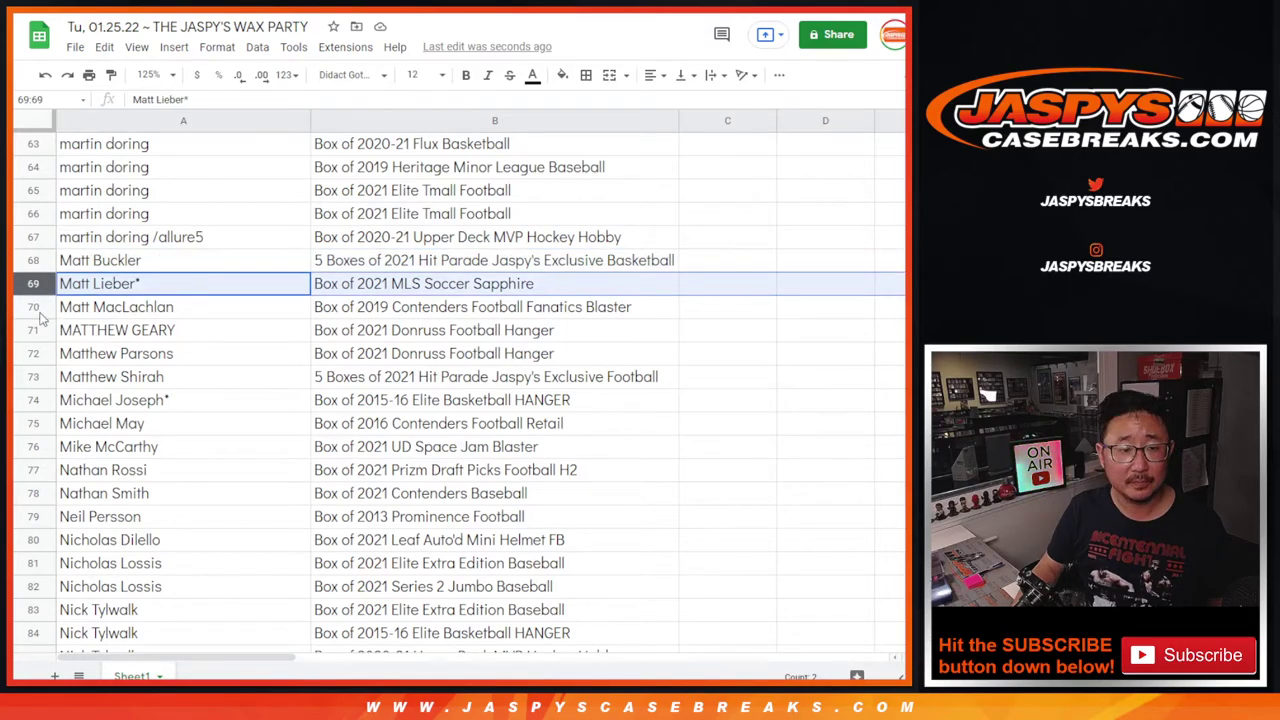
pyautogui.click(36, 315)
pyautogui.click(38, 334)
pyautogui.click(39, 356)
pyautogui.click(42, 378)
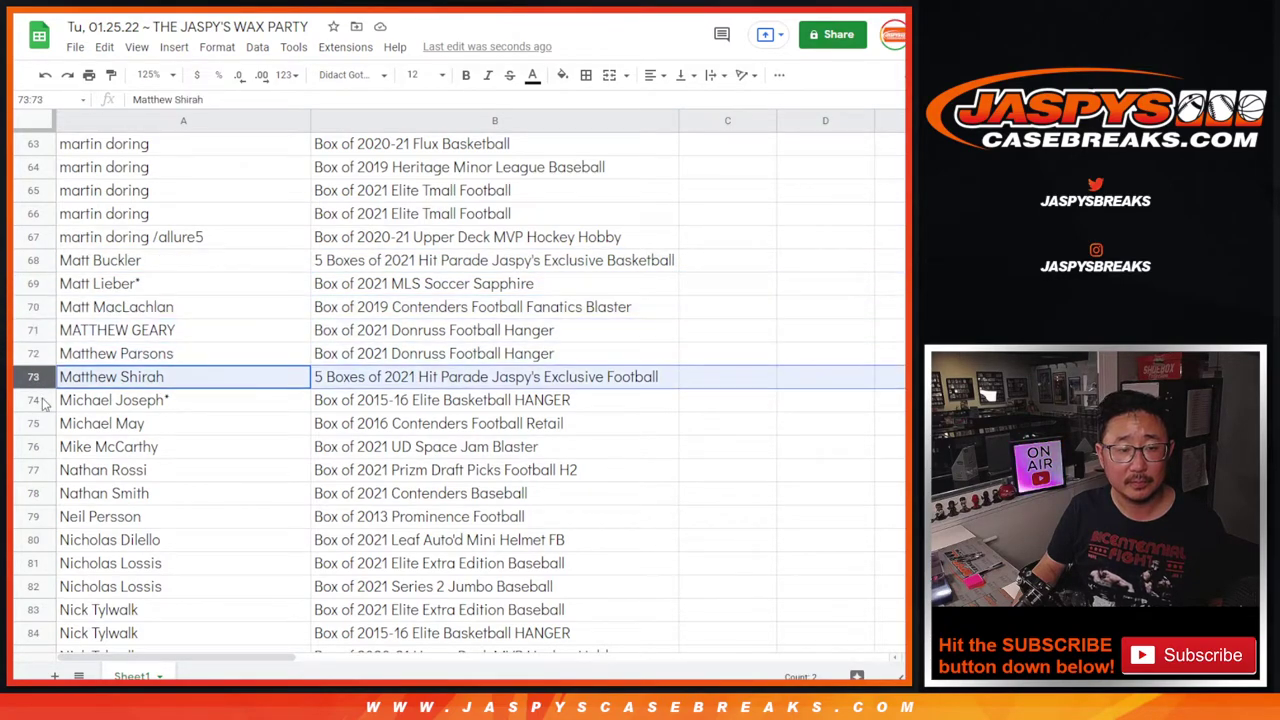
pyautogui.click(43, 402)
# Step: Check the winner and prize pairings in rows 75 to 80, highlighting each row in turn
pyautogui.scroll(-2, 125, 380)
pyautogui.scroll(-1, 125, 380)
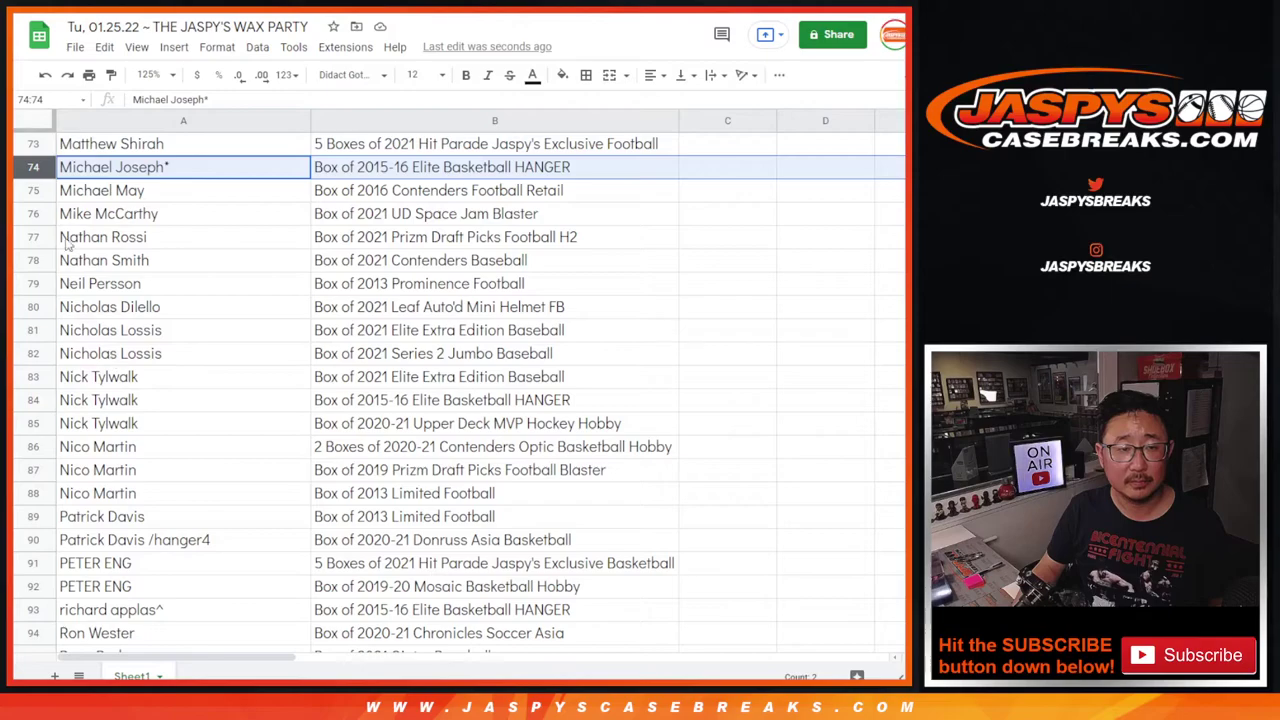
pyautogui.click(48, 191)
pyautogui.click(45, 208)
pyautogui.click(47, 236)
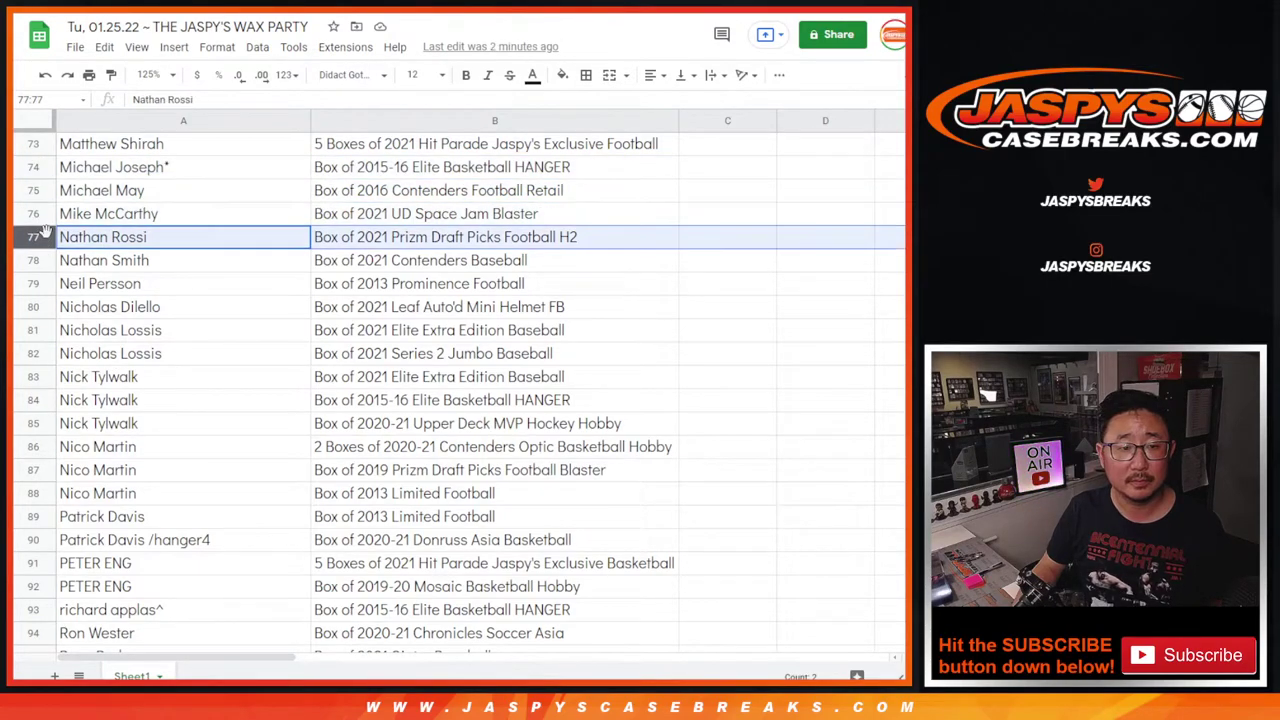
pyautogui.click(39, 262)
pyautogui.click(36, 287)
pyautogui.click(34, 307)
# Step: Check the prizes in rows 81 to 85, highlighting rows 81–82 and rows 83–85 as one group per winner
pyautogui.click(34, 330)
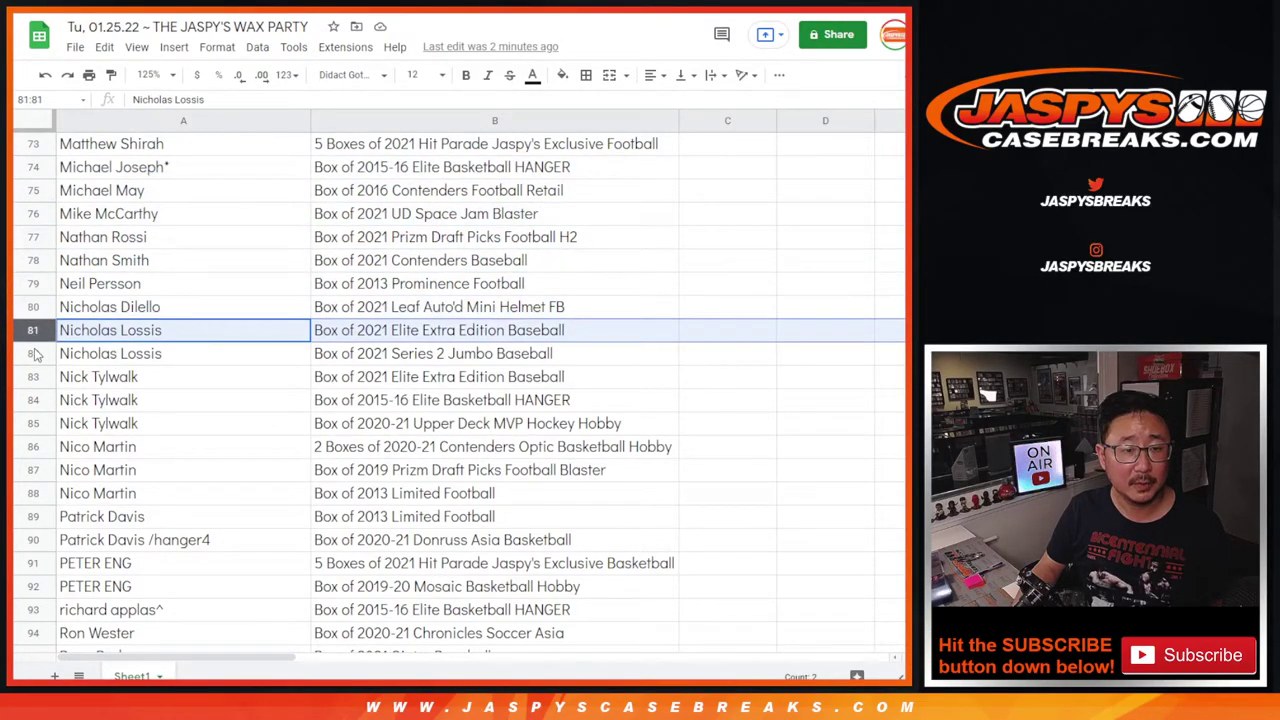
pyautogui.keyDown('shift'); pyautogui.click(34, 353); pyautogui.keyUp('shift')
pyautogui.scroll(-2, 199, 381)
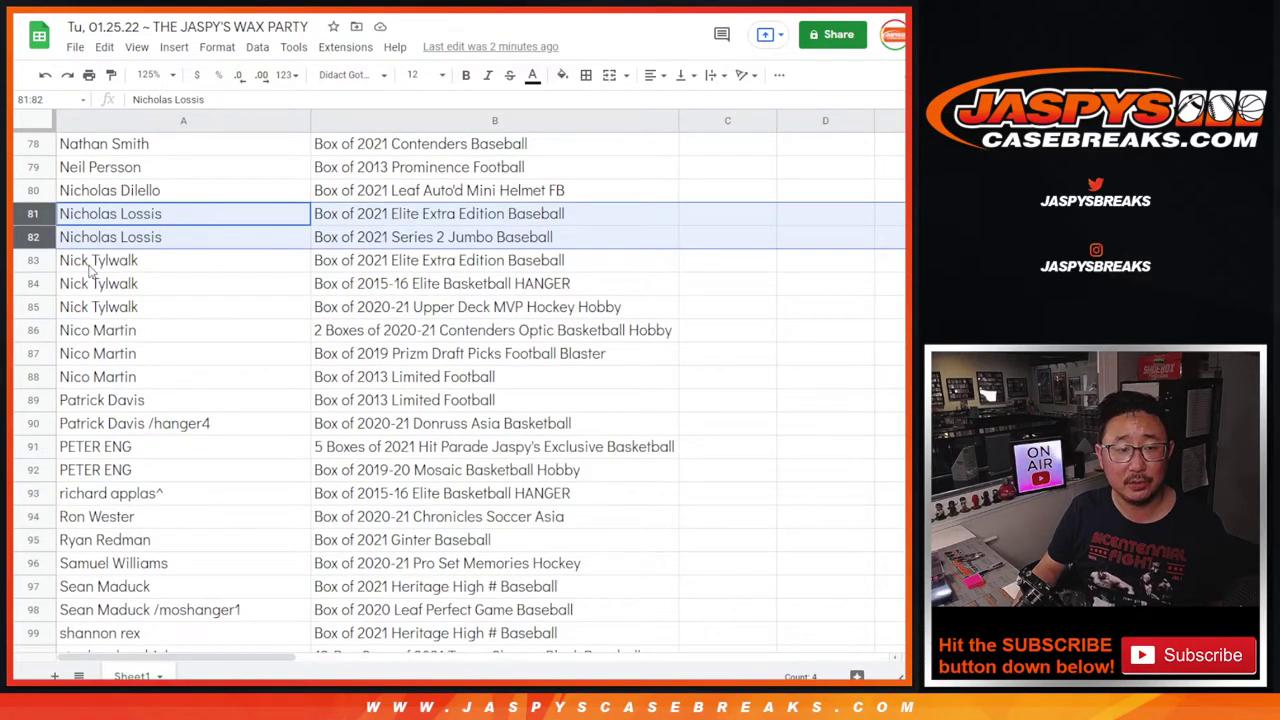
pyautogui.click(40, 259)
pyautogui.keyDown('shift'); pyautogui.click(38, 303); pyautogui.keyUp('shift')
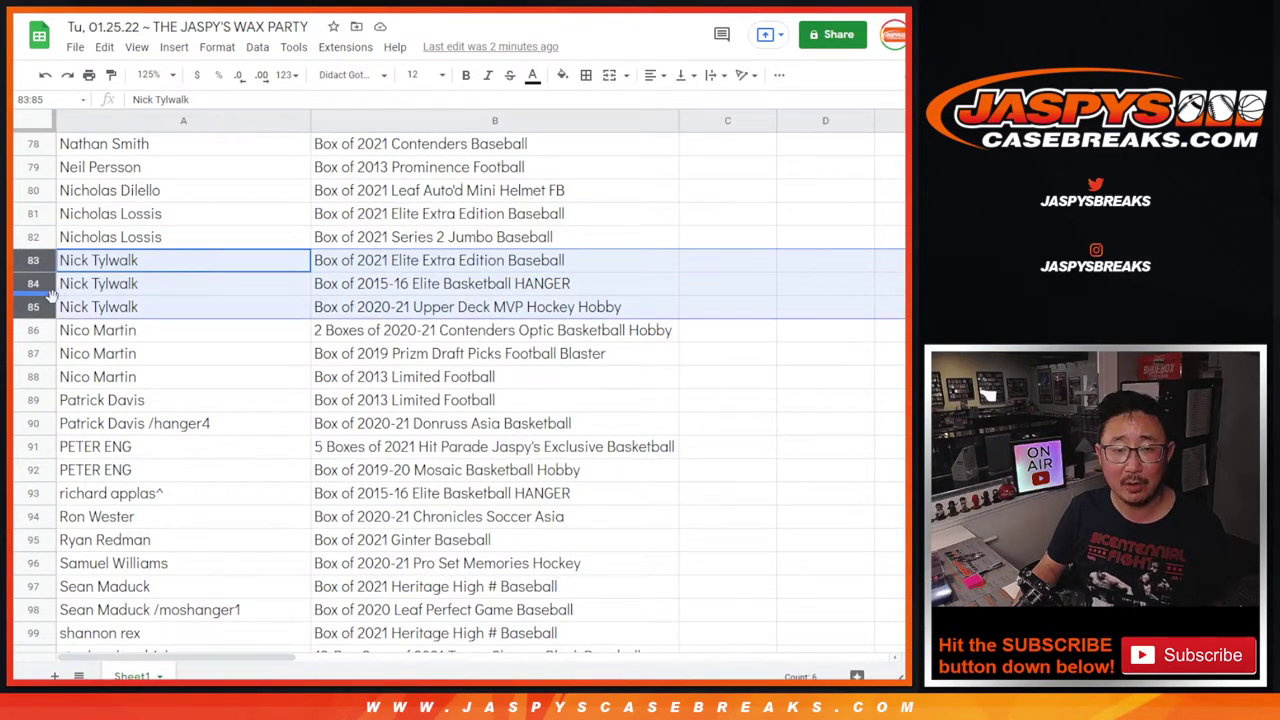
# Step: Check the prizes in rows 86 to 90, highlighting rows 86–88 and rows 89–90 as one group per winner
pyautogui.scroll(-2, 164, 329)
pyautogui.click(33, 215)
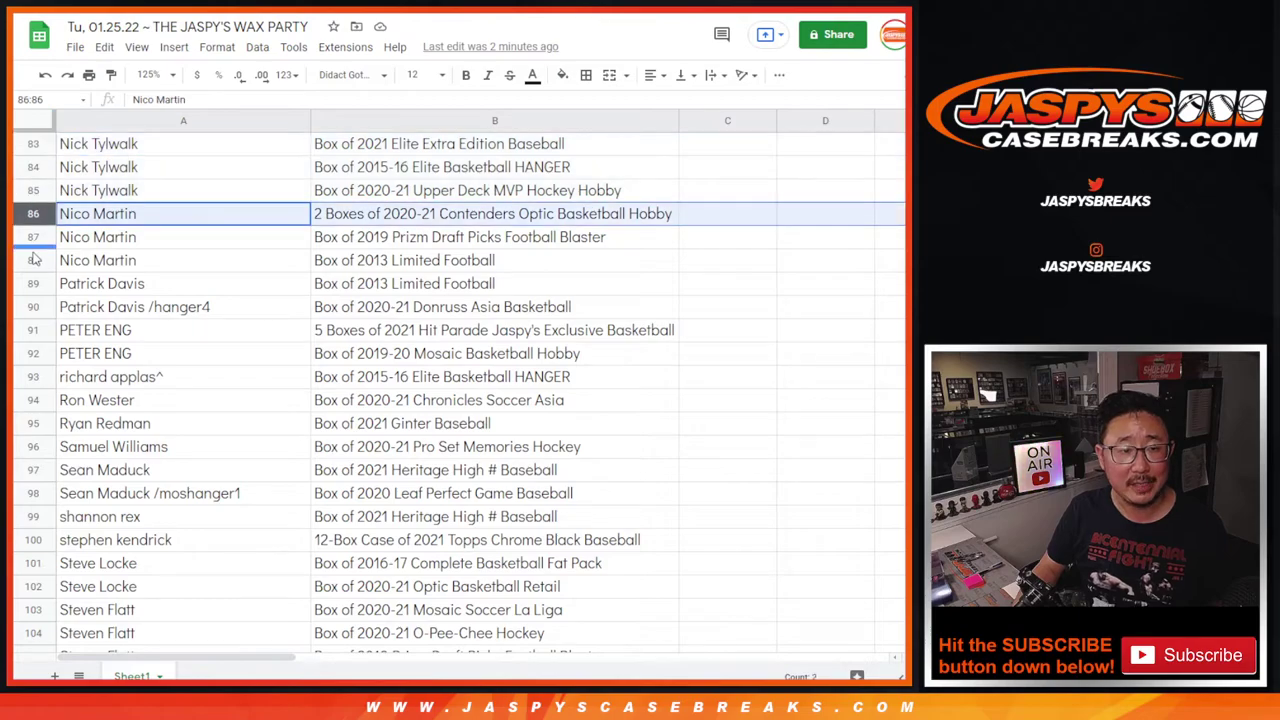
pyautogui.keyDown('shift'); pyautogui.click(33, 260); pyautogui.keyUp('shift')
pyautogui.scroll(-1, 178, 313)
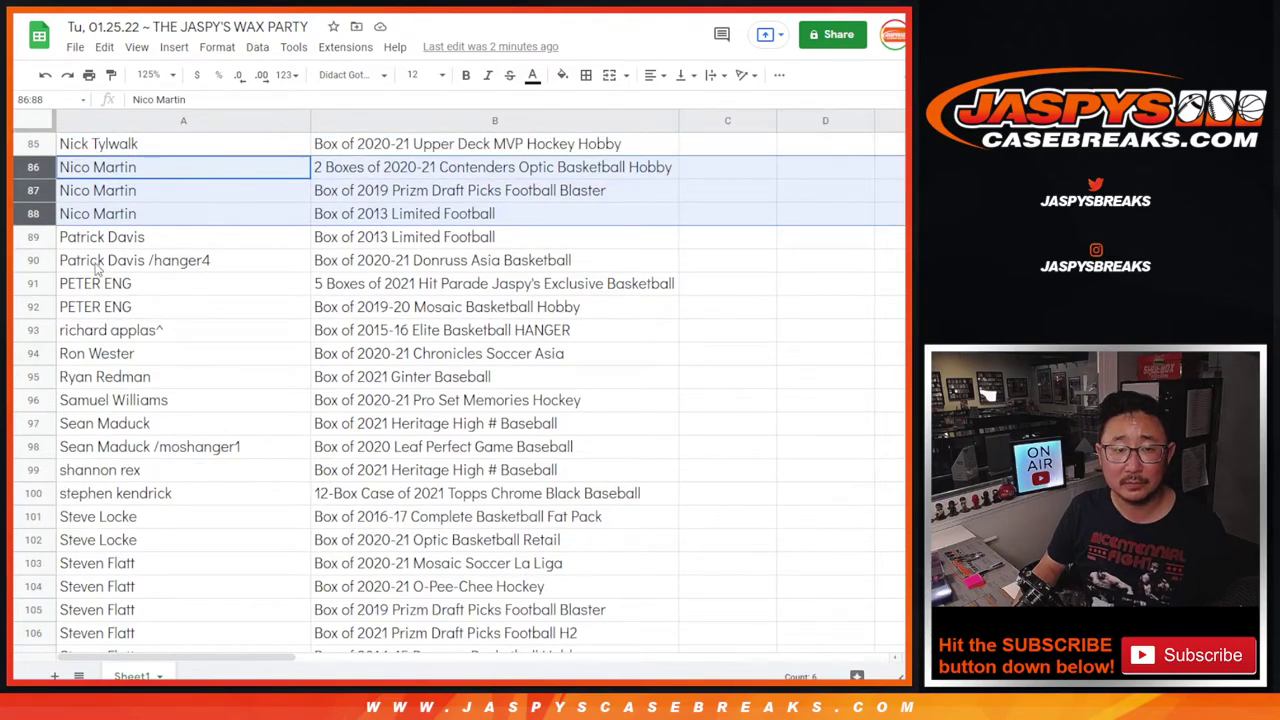
pyautogui.click(45, 238)
pyautogui.keyDown('shift'); pyautogui.click(45, 257); pyautogui.keyUp('shift')
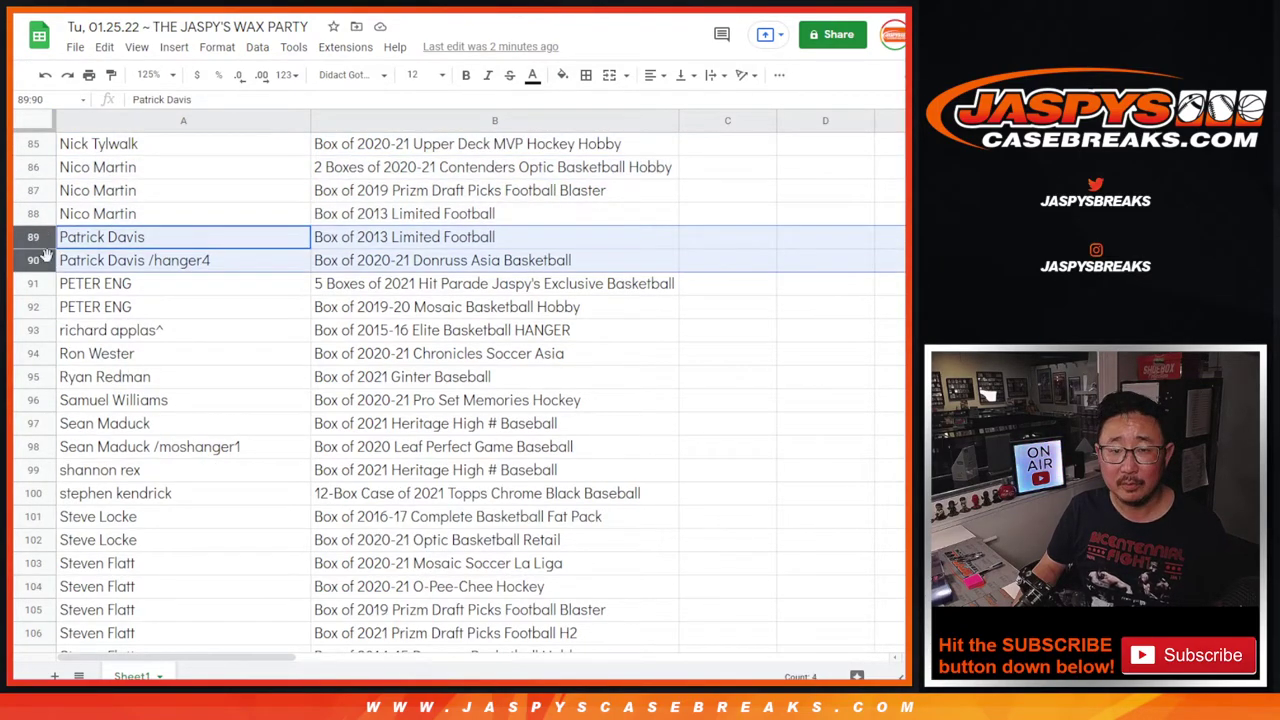
# Step: Check the prizes in rows 91 to 93, highlighting rows 91–92 together for the same winner
pyautogui.click(42, 284)
pyautogui.keyDown('shift'); pyautogui.click(42, 307); pyautogui.keyUp('shift')
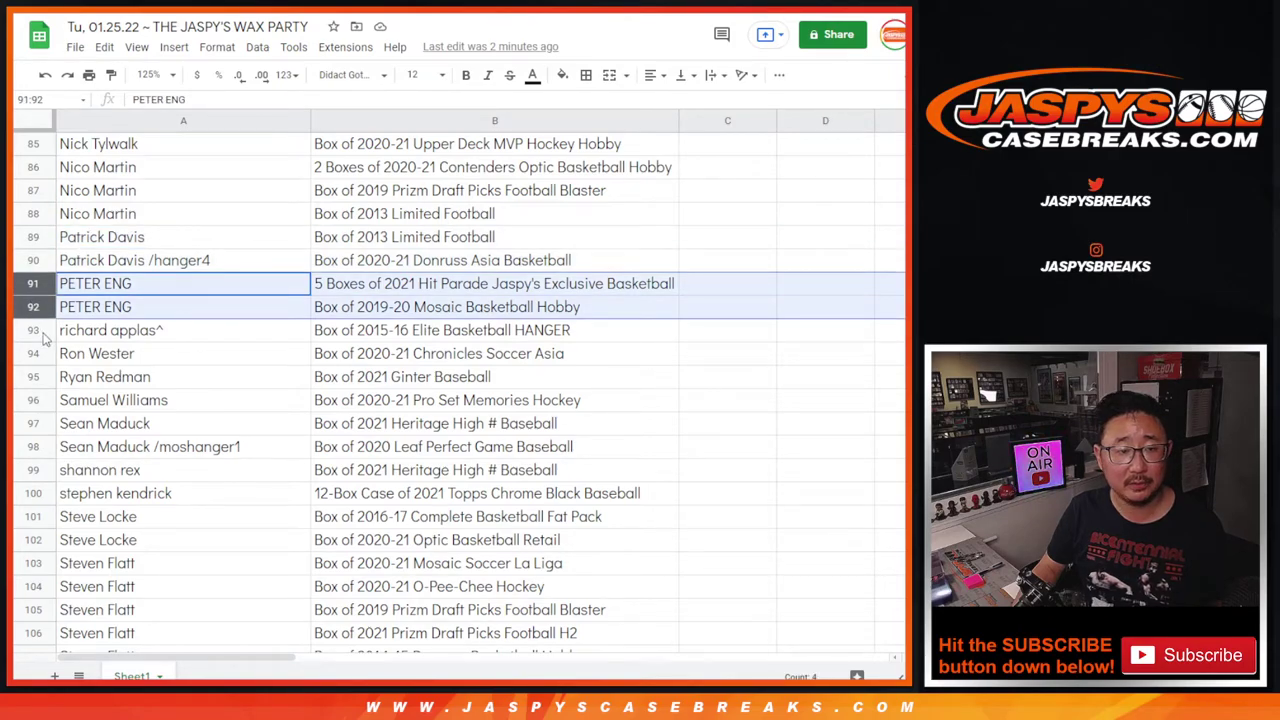
pyautogui.click(38, 330)
# Step: Check the prizes in rows 94 to 98, highlighting rows 97–98 together for the same winner
pyautogui.scroll(-3, 197, 349)
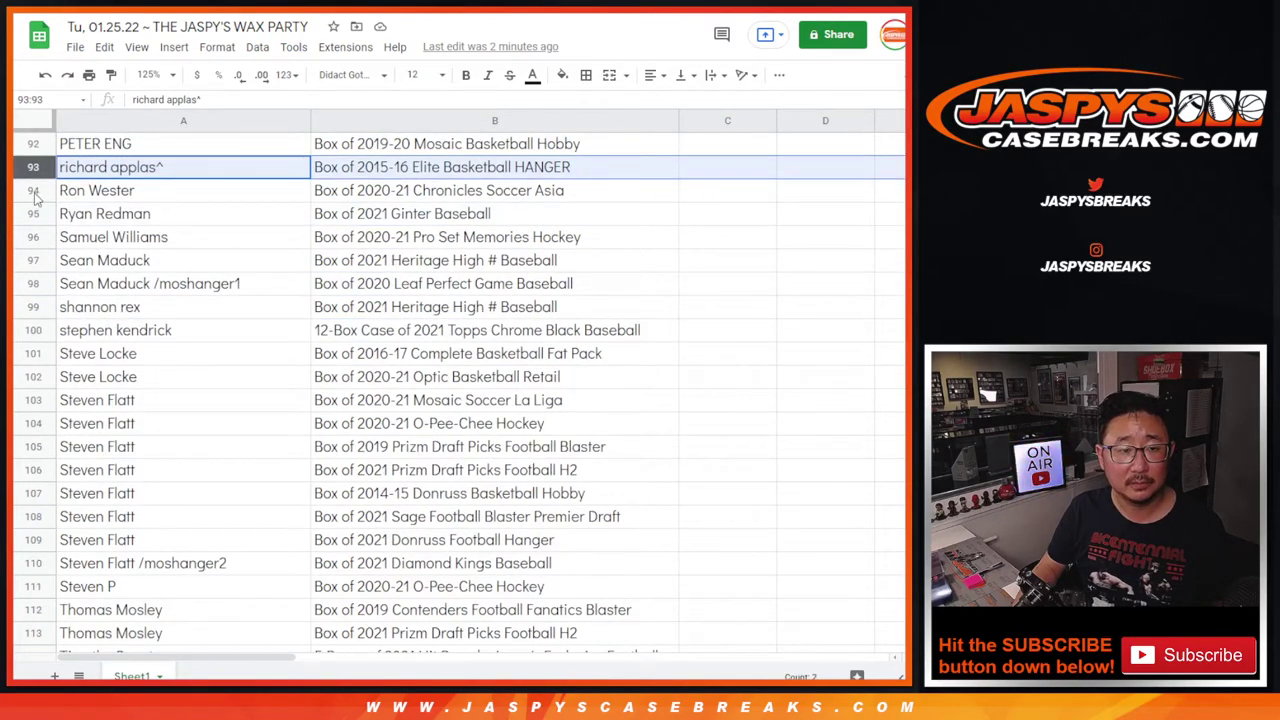
pyautogui.click(35, 194)
pyautogui.click(35, 213)
pyautogui.click(35, 237)
pyautogui.click(35, 260)
pyautogui.click(35, 283)
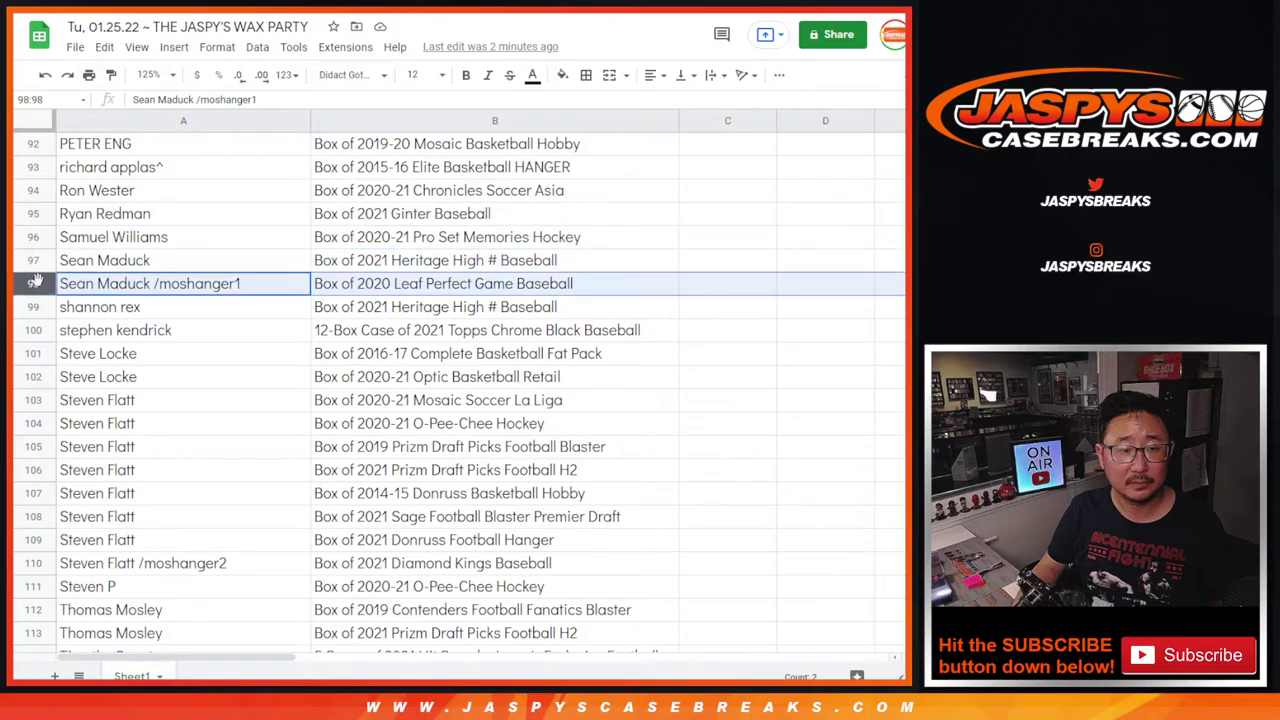
pyautogui.keyDown('shift'); pyautogui.click(35, 260); pyautogui.keyUp('shift')
# Step: Check the prizes in rows 99 to 102, highlighting rows 101–102 together for the same winner
pyautogui.scroll(-2, 237, 306)
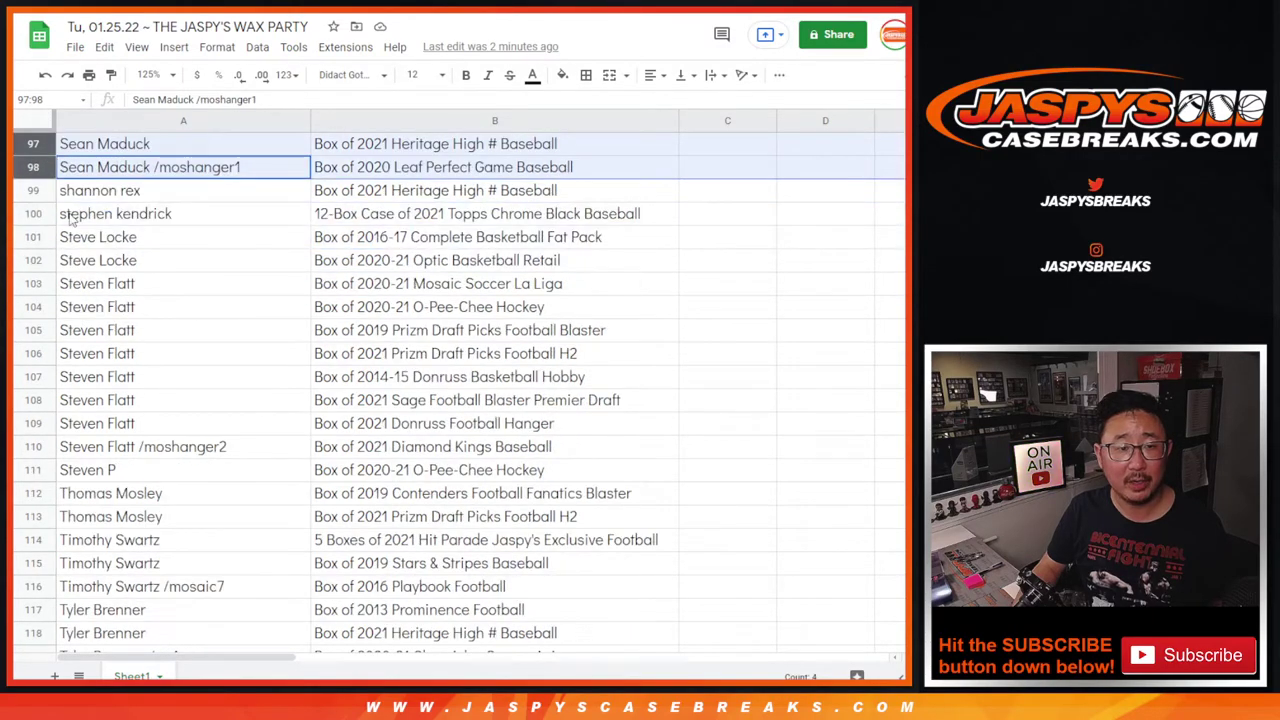
pyautogui.click(38, 195)
pyautogui.click(33, 214)
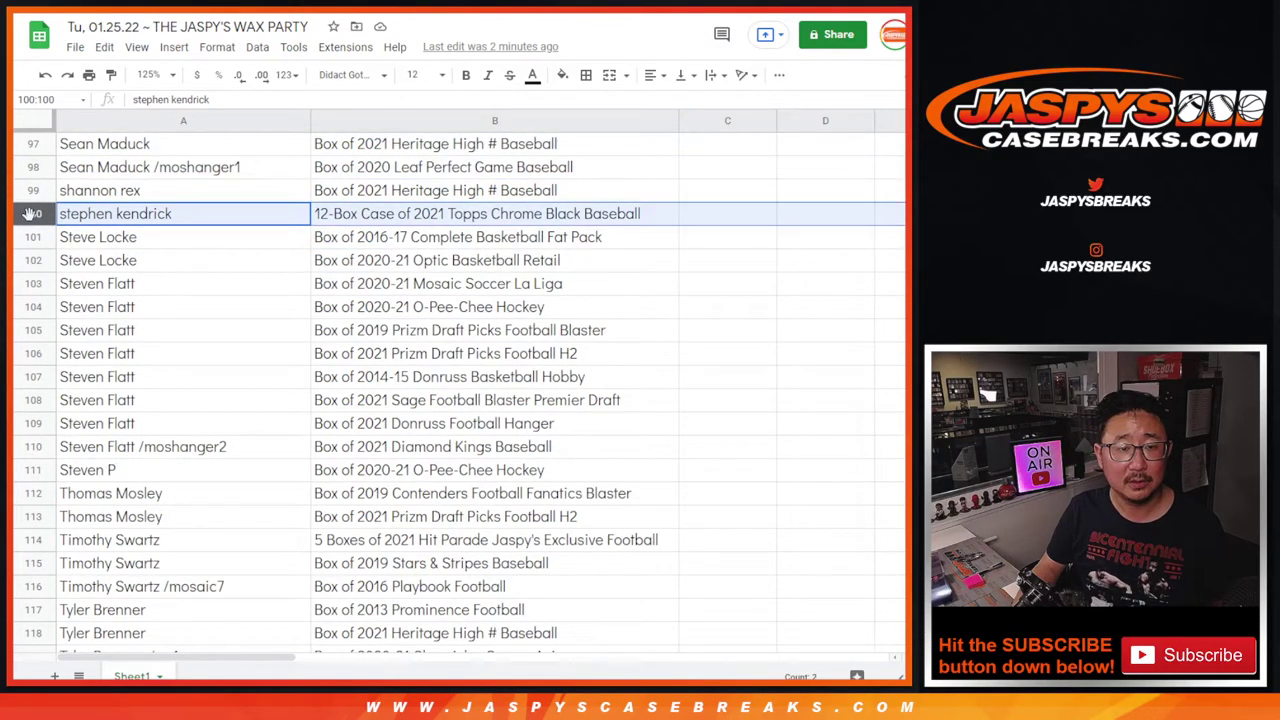
pyautogui.click(33, 237)
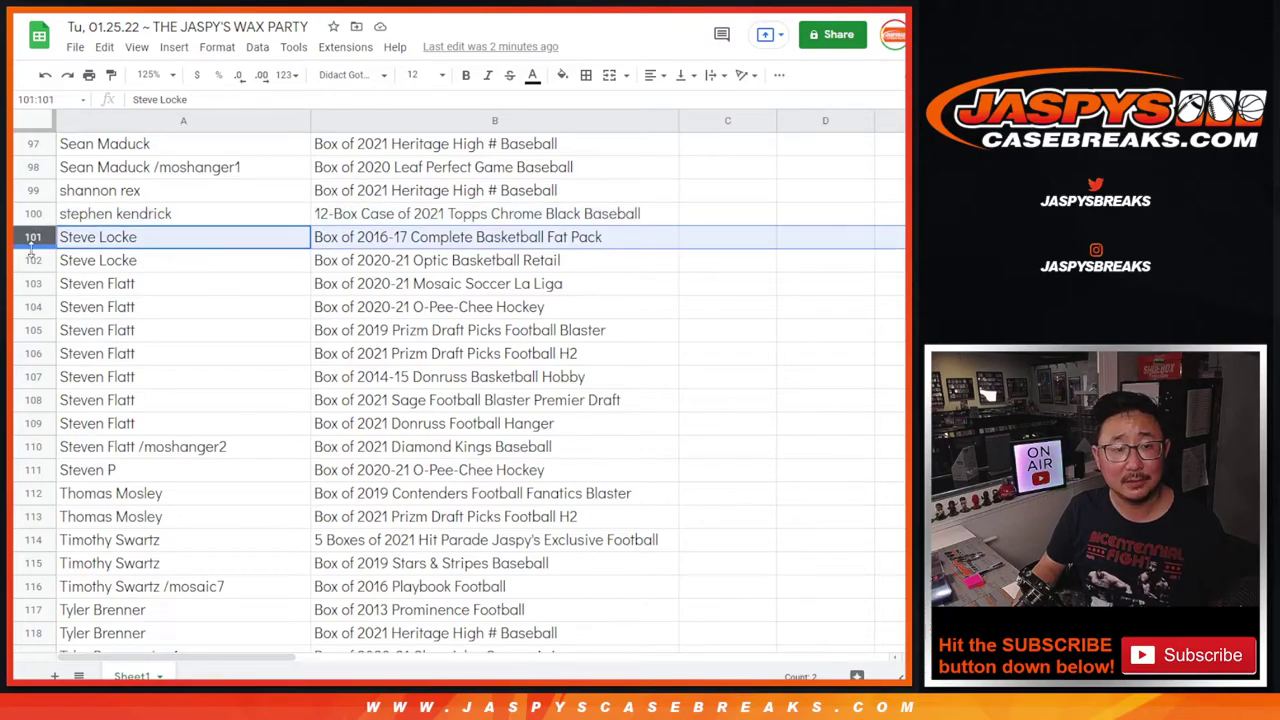
pyautogui.keyDown('shift'); pyautogui.click(31, 259); pyautogui.keyUp('shift')
# Step: Check the prizes in rows 103 to 110, highlighting them all together for the same winner
pyautogui.scroll(-1, 248, 309)
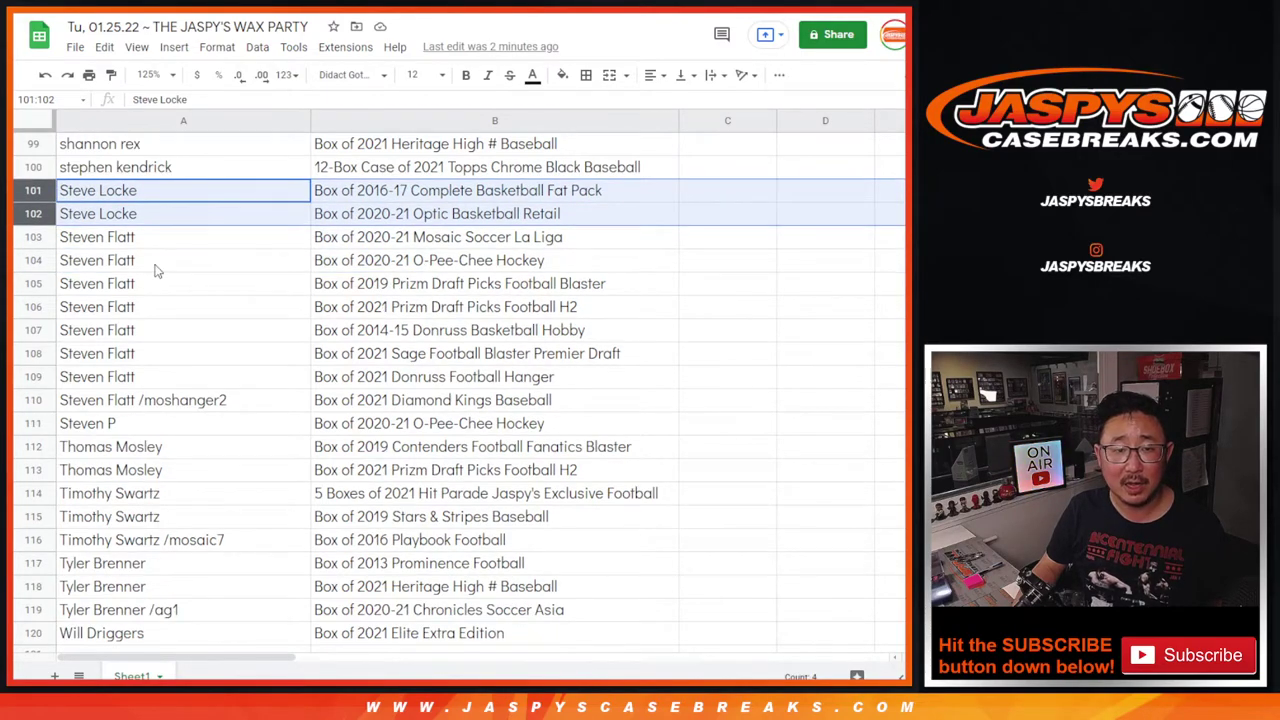
pyautogui.click(42, 240)
pyautogui.keyDown('shift'); pyautogui.click(51, 401); pyautogui.keyUp('shift')
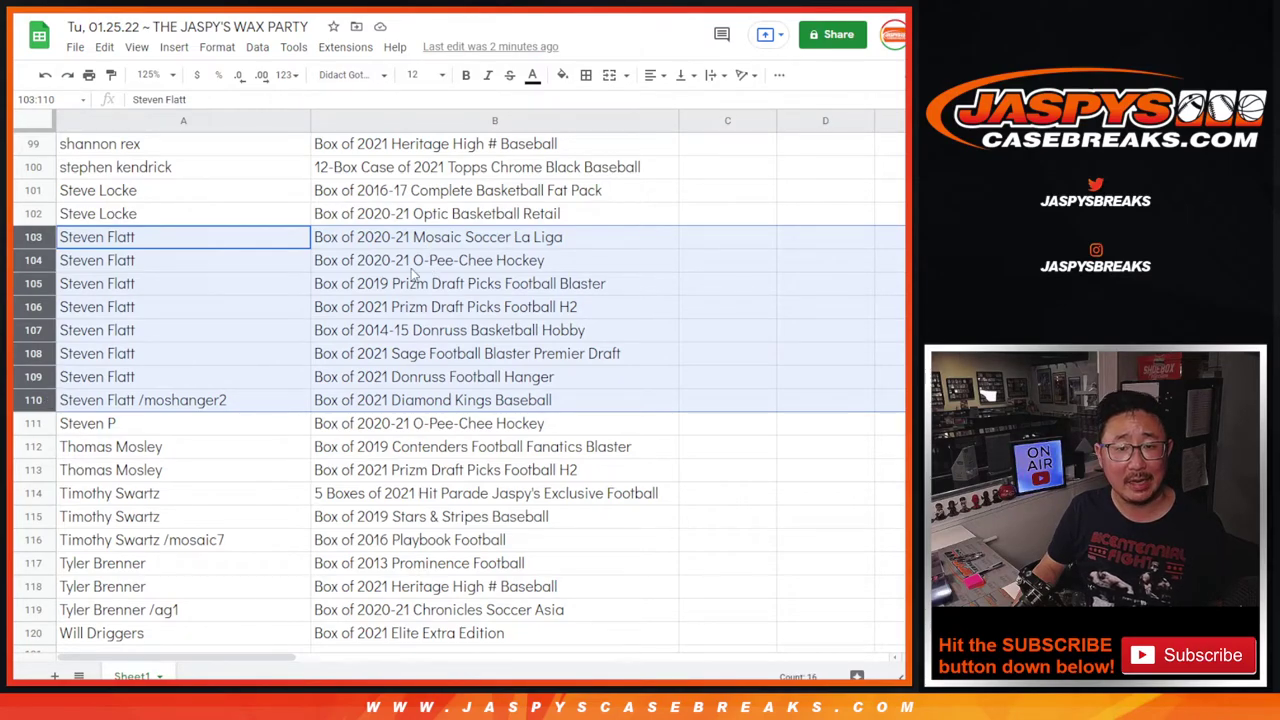
# Step: Check the prizes in rows 111 to 113, highlighting rows 112–113 together for the same winner
pyautogui.scroll(-1, 262, 257)
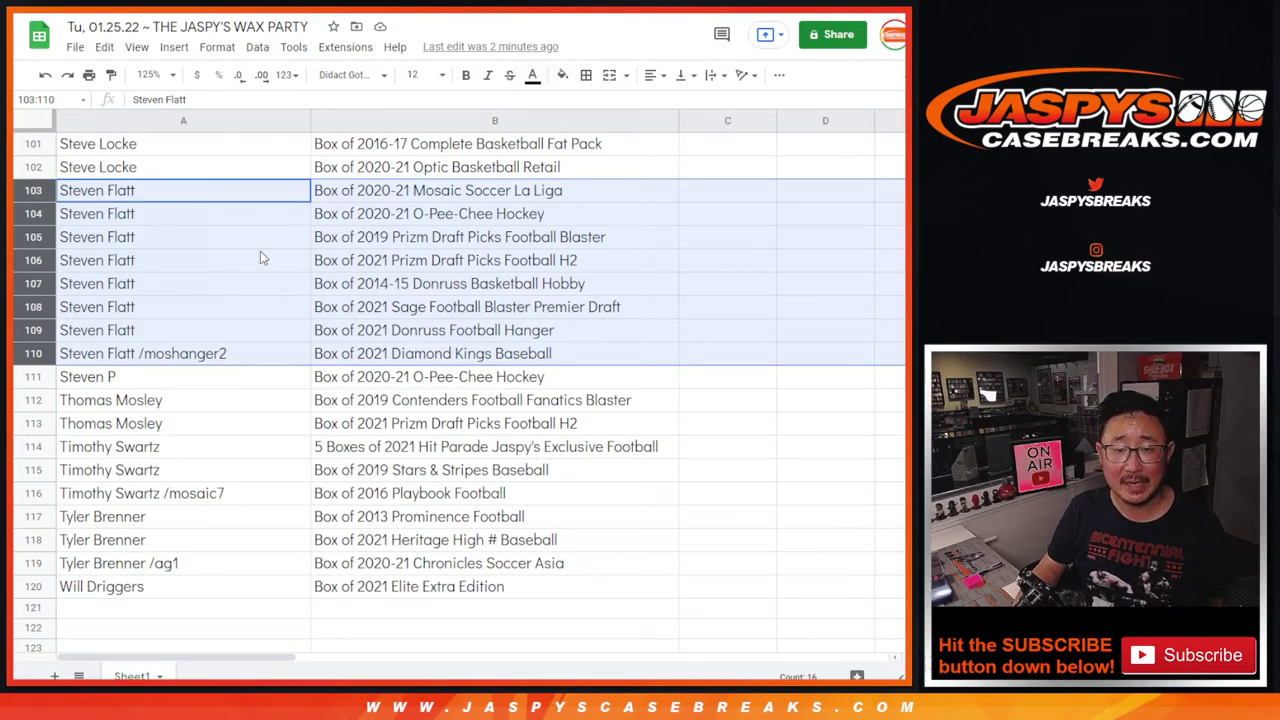
pyautogui.scroll(-1, 275, 261)
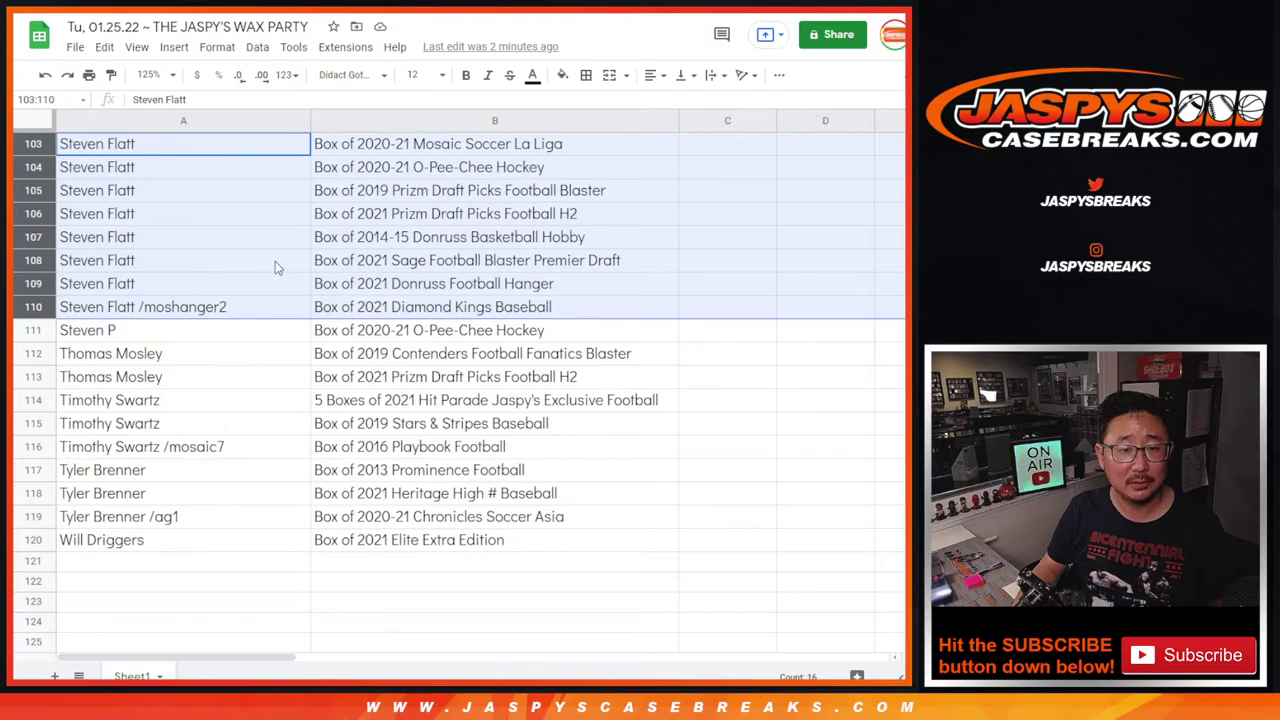
pyautogui.scroll(-1, 275, 261)
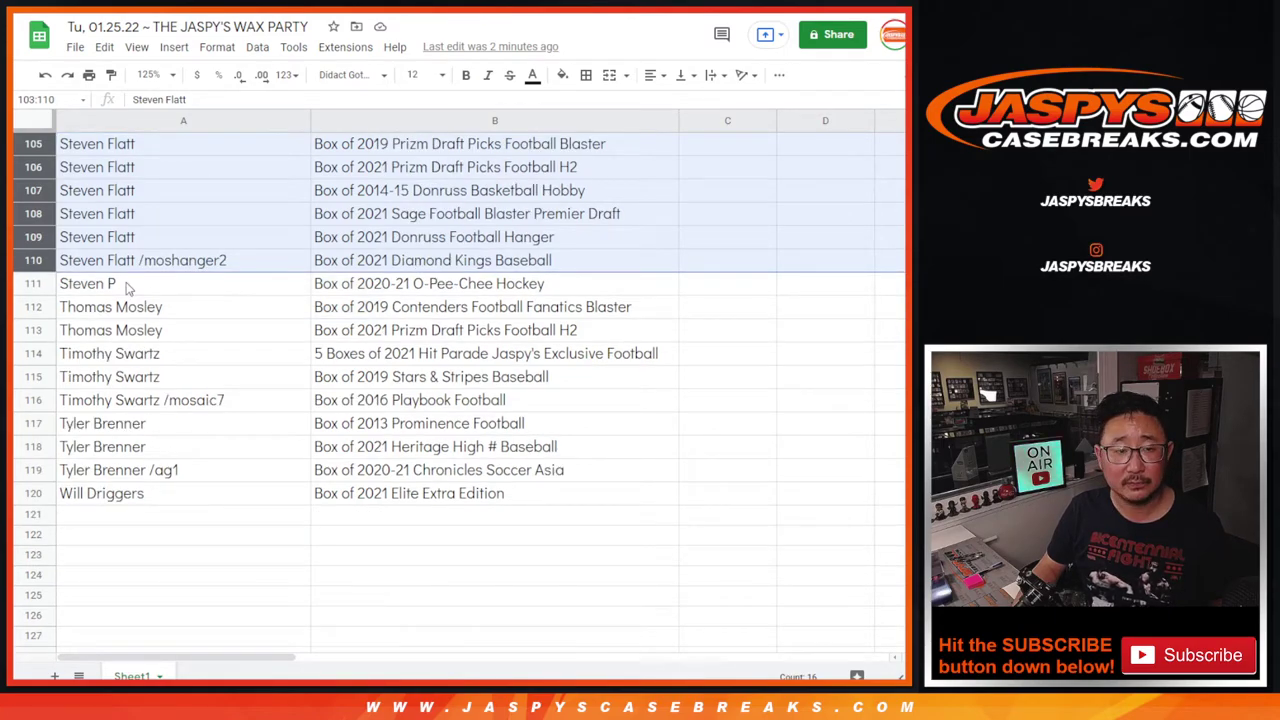
pyautogui.click(46, 284)
pyautogui.click(46, 307)
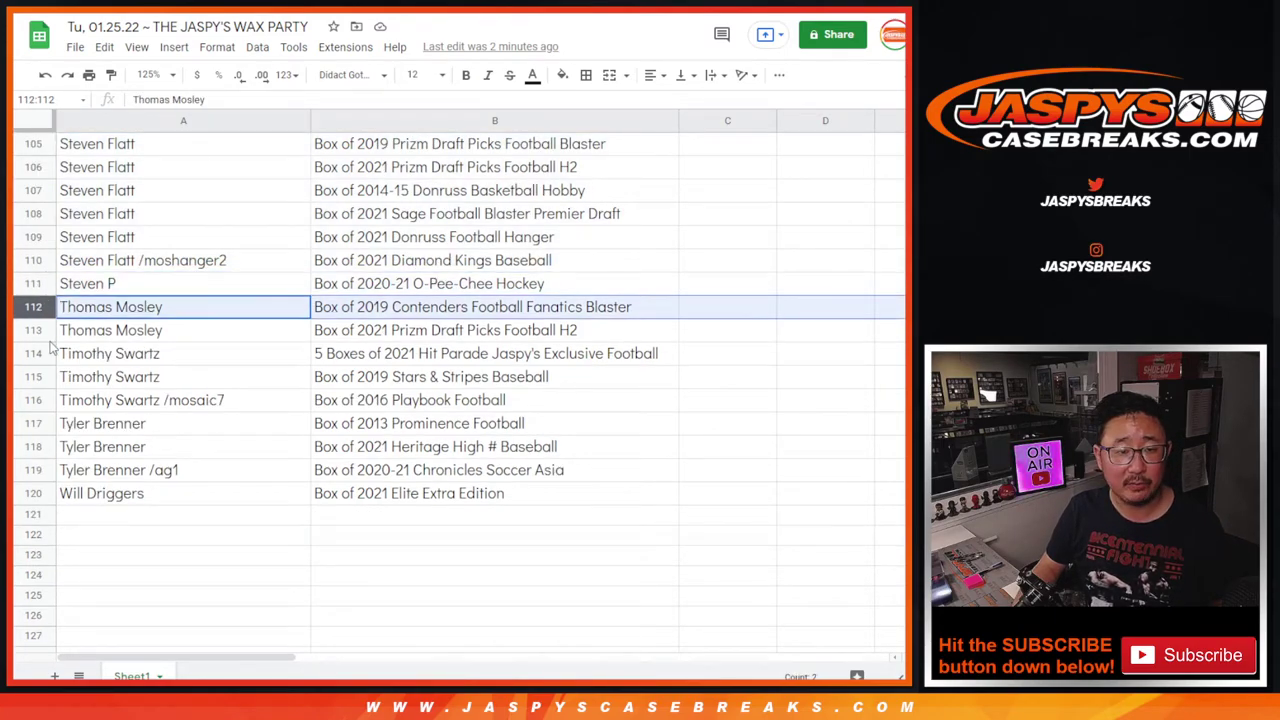
pyautogui.keyDown('shift'); pyautogui.click(33, 330); pyautogui.keyUp('shift')
# Step: Check the prizes in rows 114 to 120, highlighting rows 114–116 and rows 117–119 as one group per winner
pyautogui.click(44, 358)
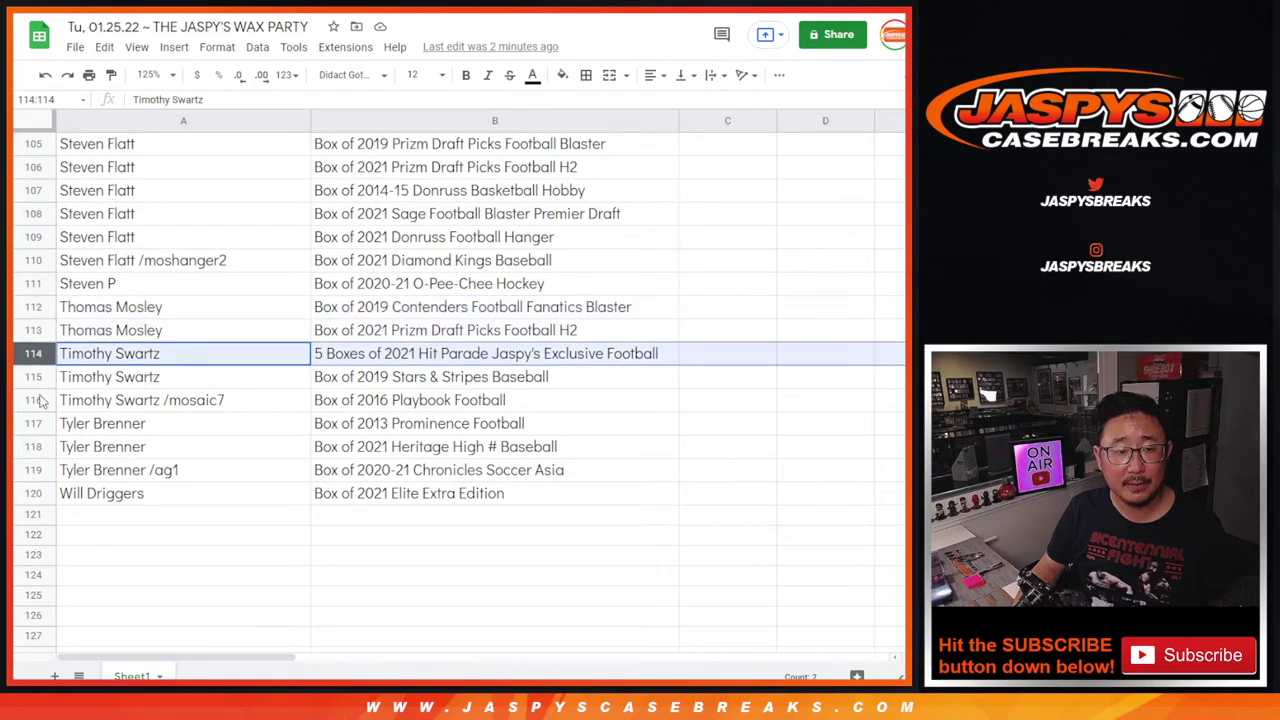
pyautogui.keyDown('shift'); pyautogui.click(40, 400); pyautogui.keyUp('shift')
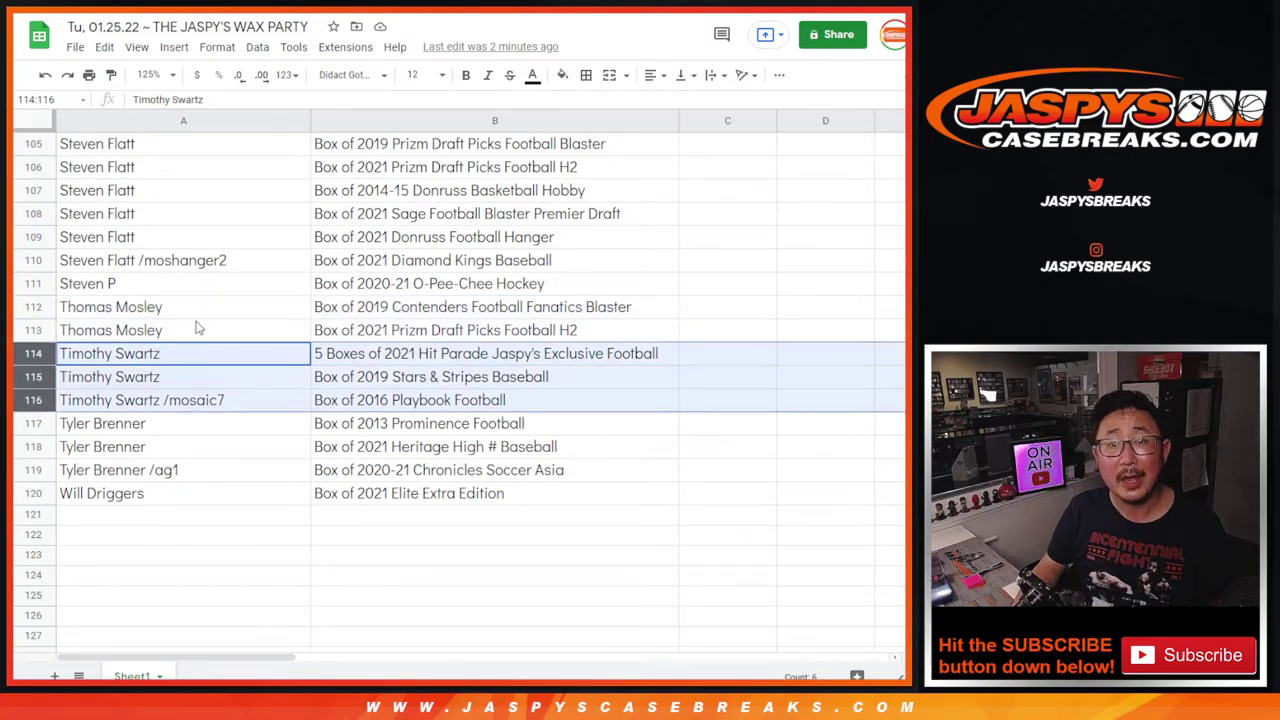
pyautogui.scroll(-3, 197, 327)
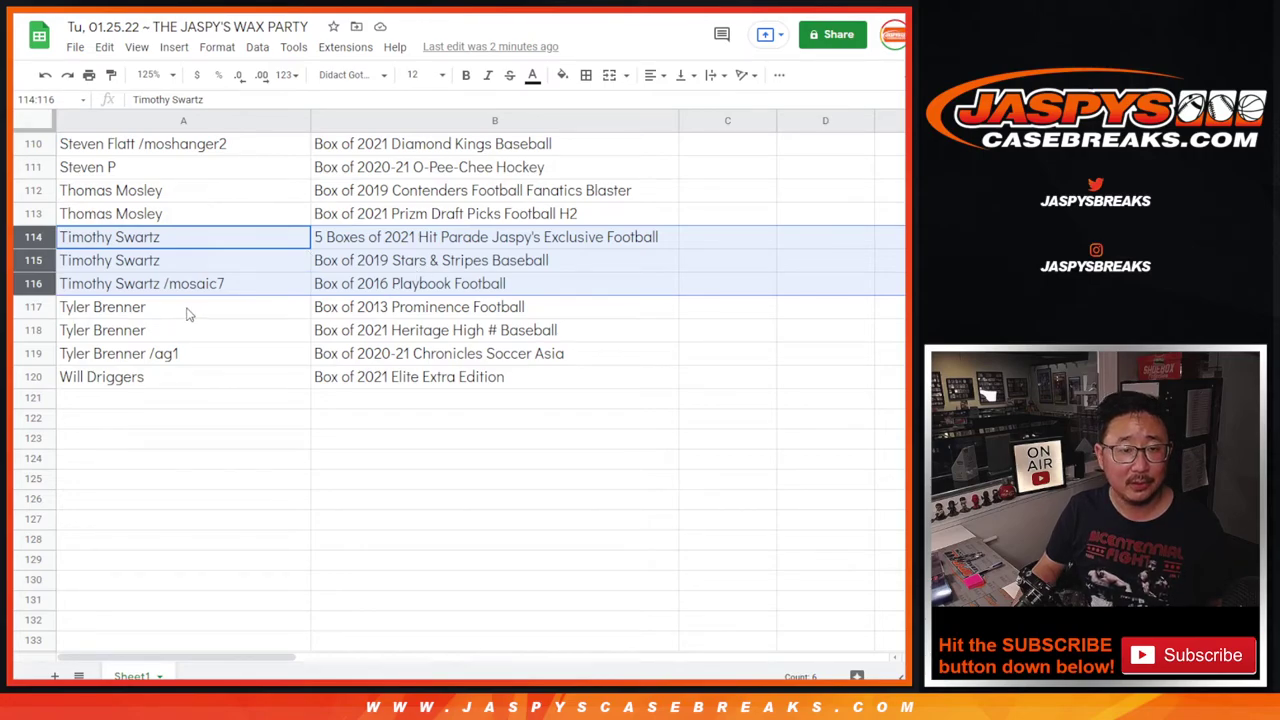
pyautogui.click(44, 310)
pyautogui.keyDown('shift'); pyautogui.click(42, 355); pyautogui.keyUp('shift')
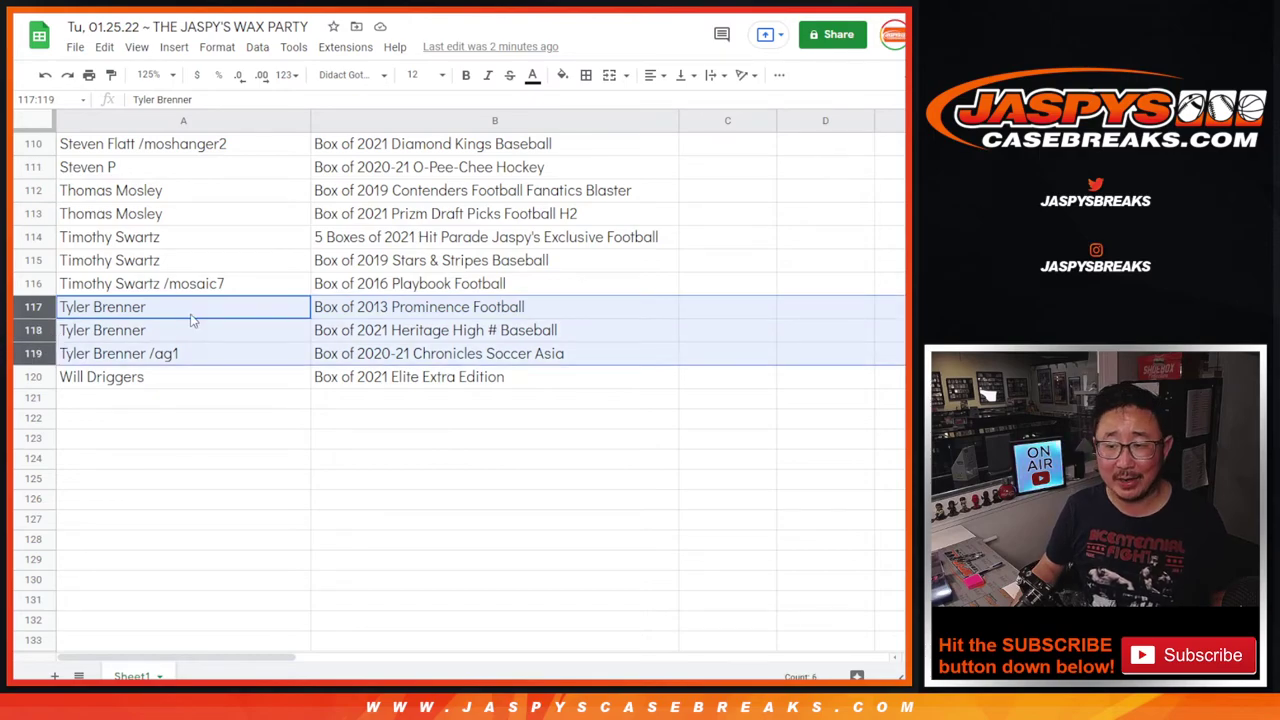
pyautogui.click(40, 377)
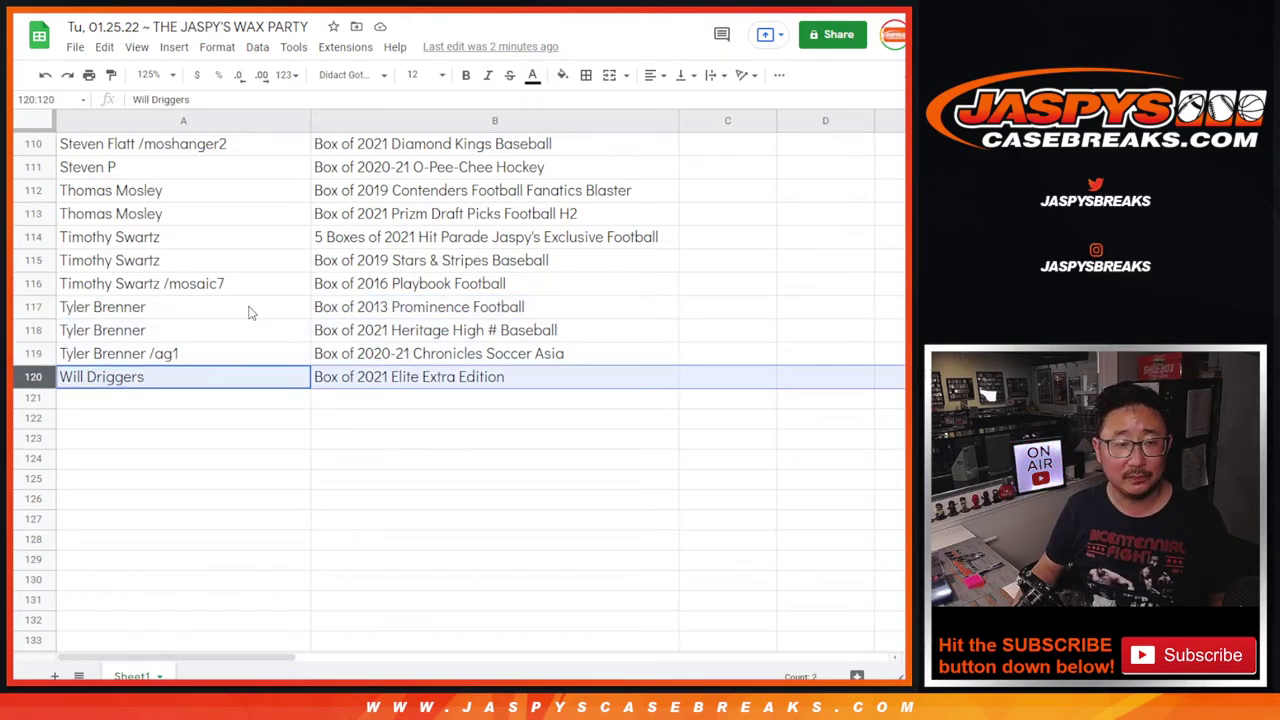
# Step: Revisit the row 100 winner of the 12-Box Case of 2021 Topps Chrome Black Baseball, then look back over the earlier rows
pyautogui.scroll(4, 250, 313)
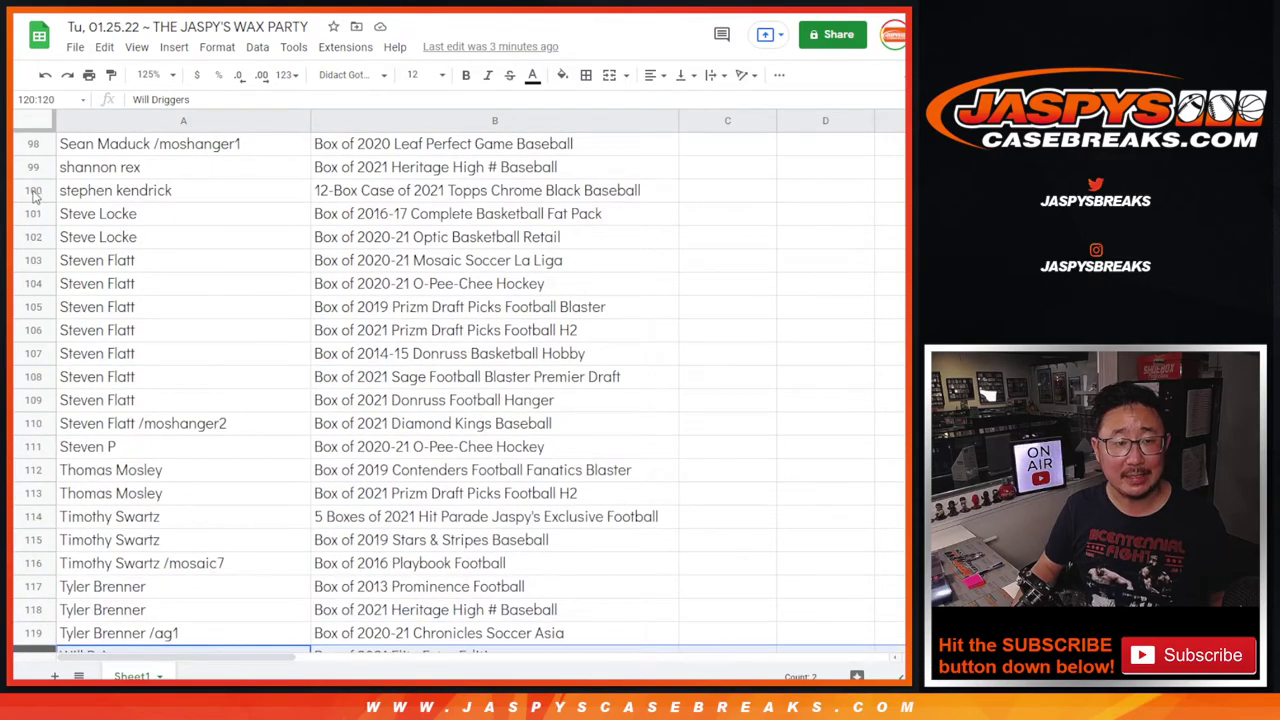
pyautogui.click(35, 192)
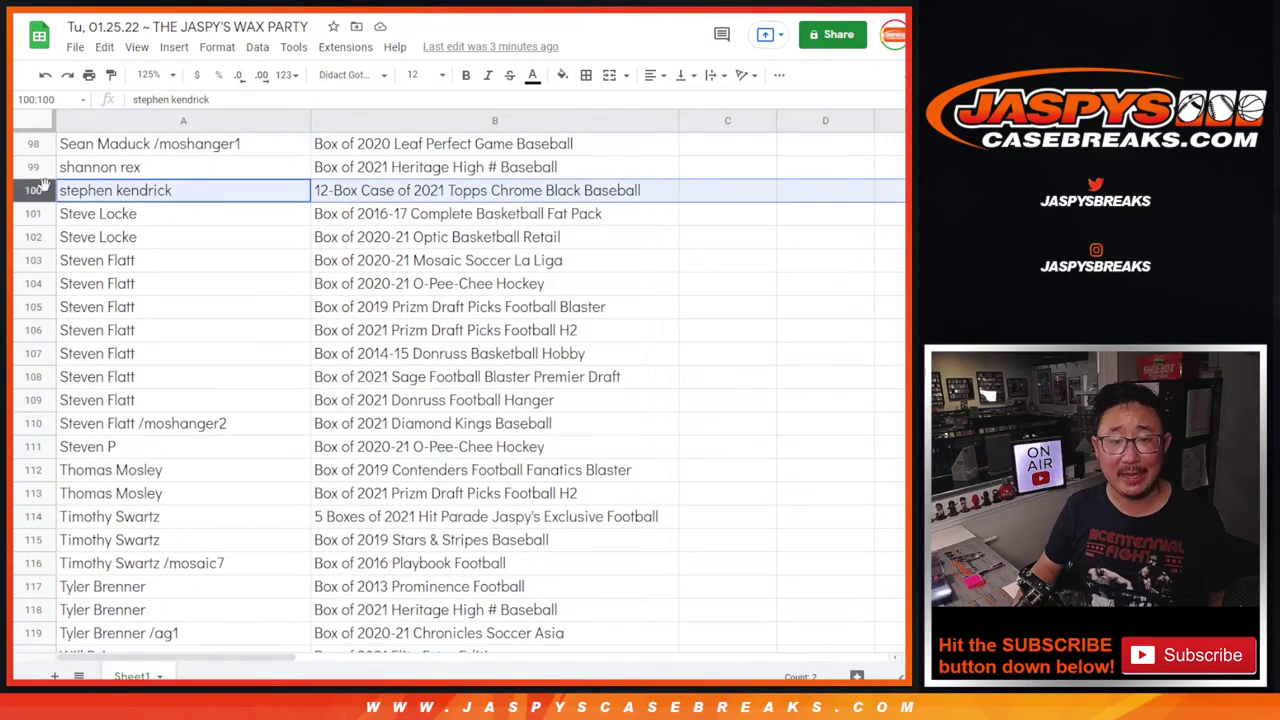
pyautogui.click(250, 200)
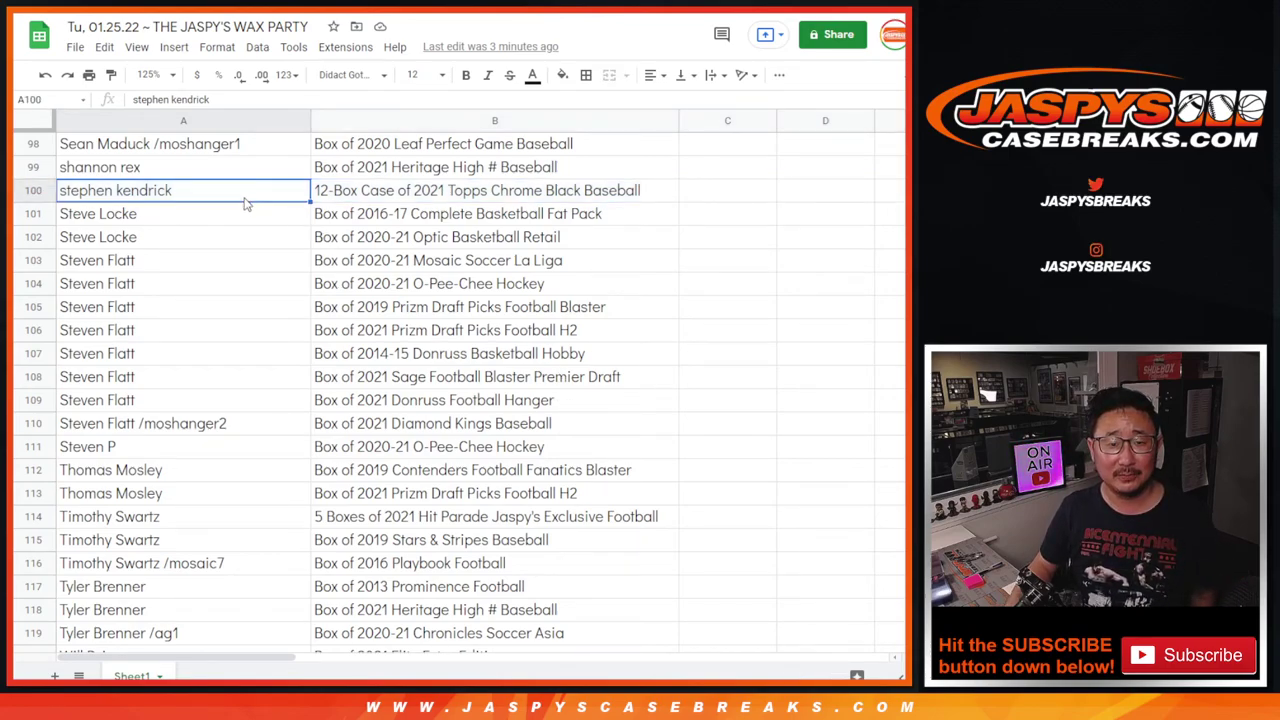
pyautogui.scroll(15, 280, 263)
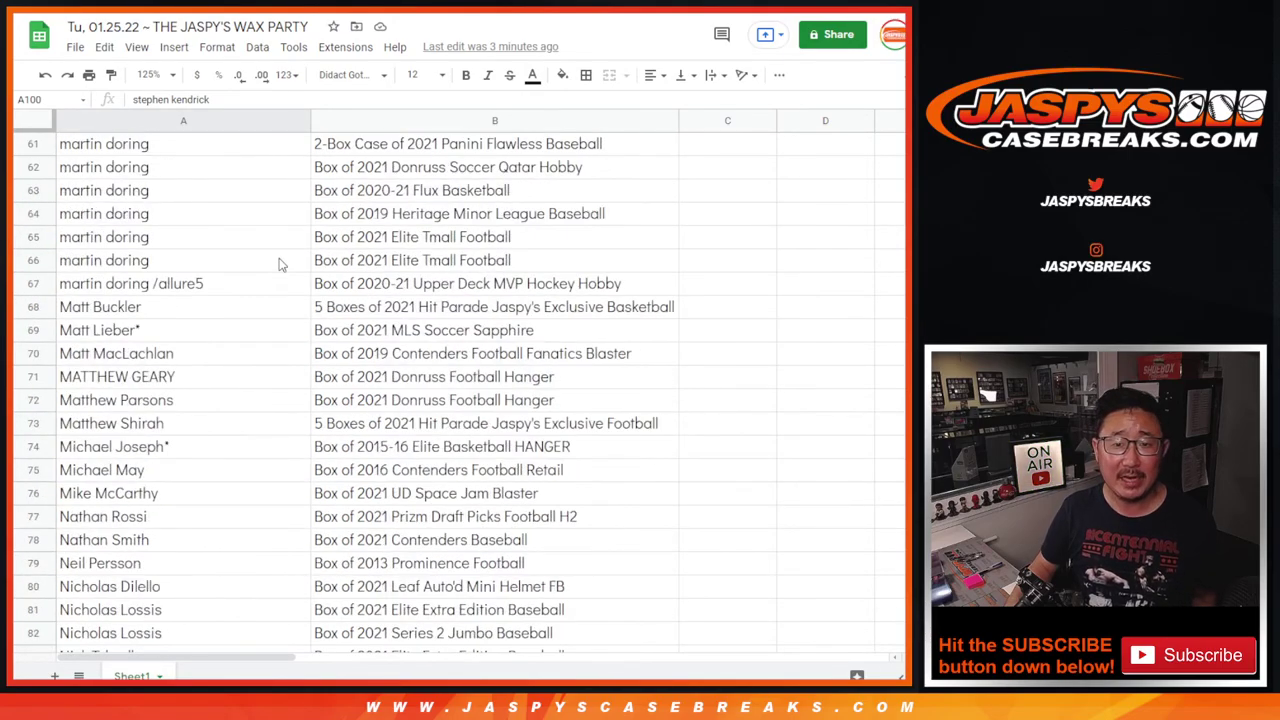
pyautogui.scroll(14, 280, 263)
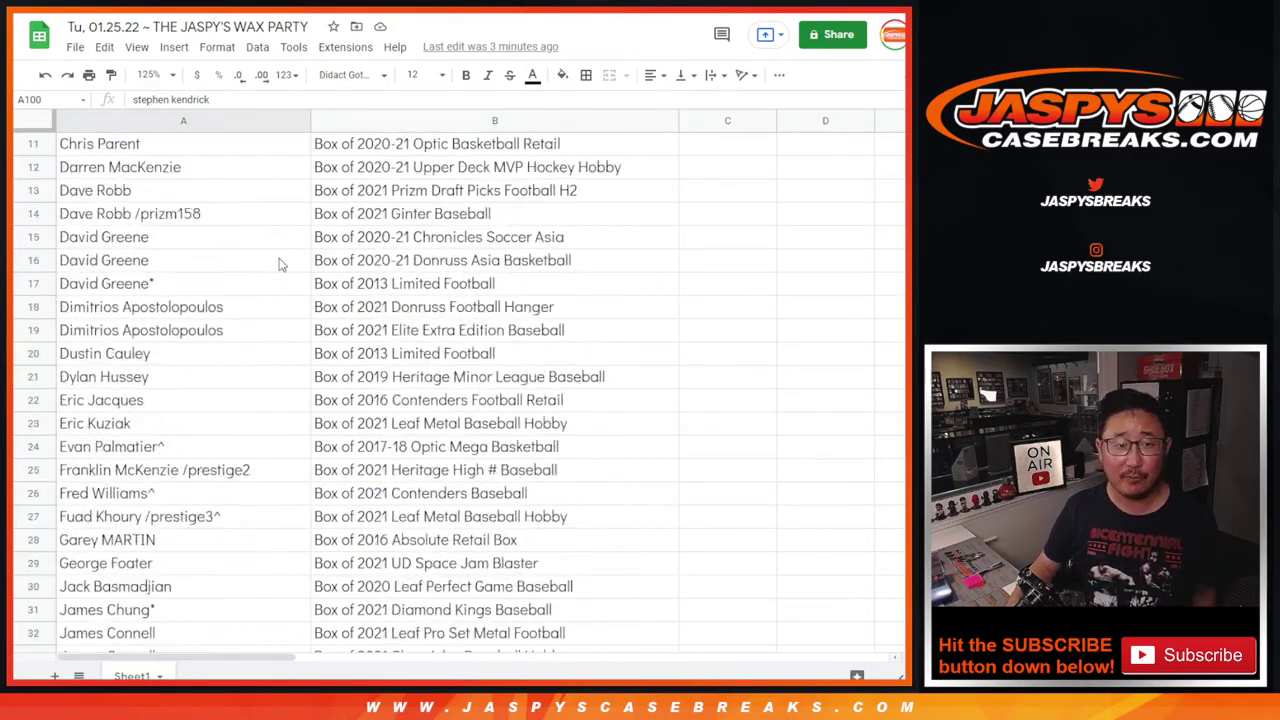